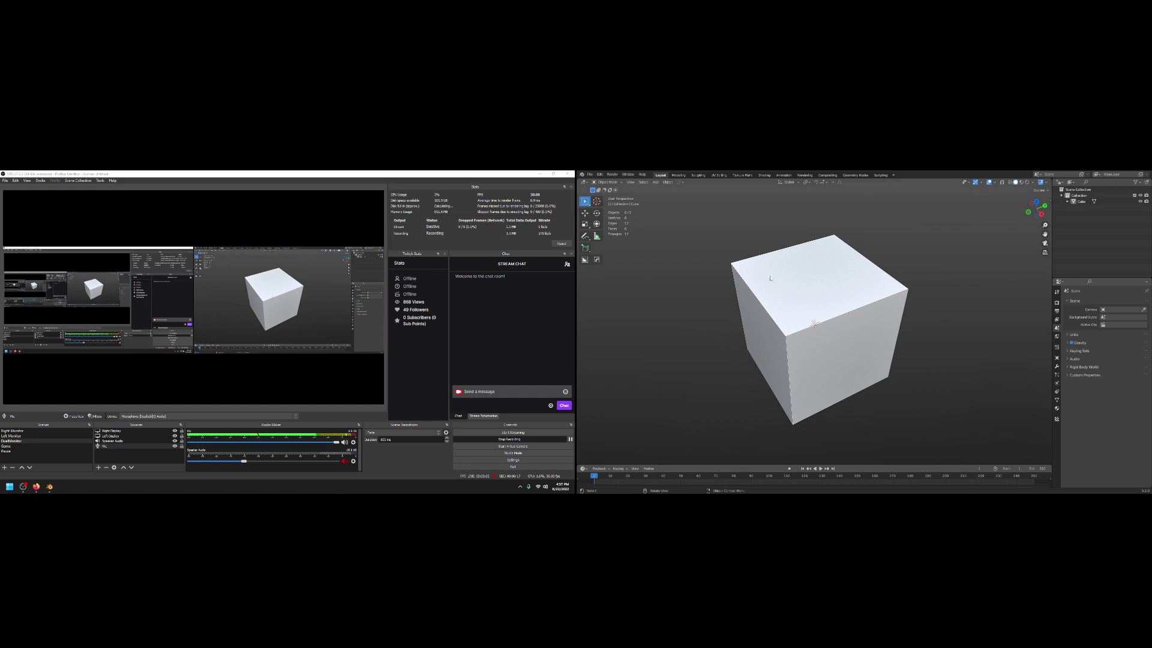
Select the default cube, orbit the viewport around it, and open the Window menu
click(839, 292)
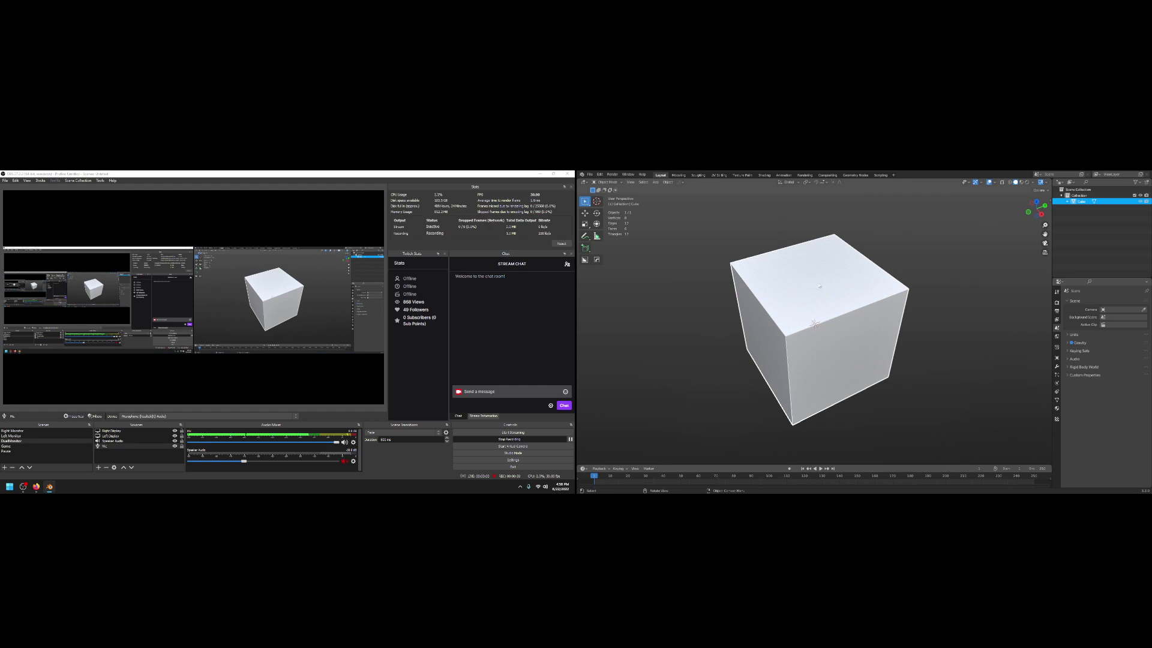
middle_drag(791, 344, 719, 287)
click(627, 175)
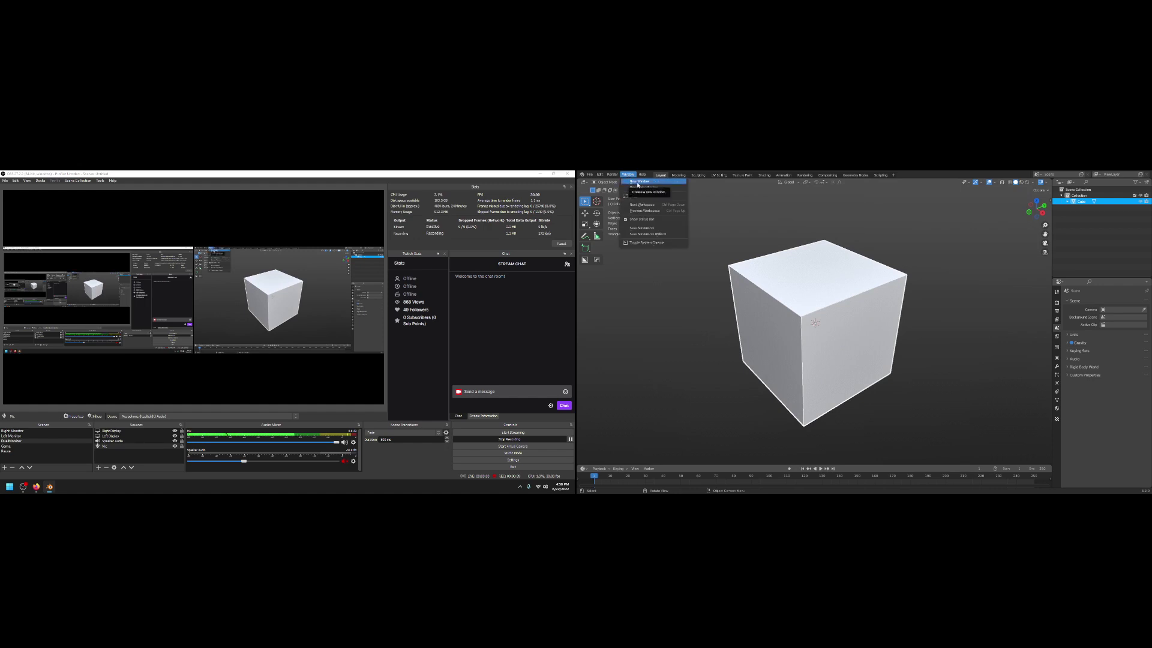
Open a new Blender window, move it to the left monitor, and maximize it
click(638, 181)
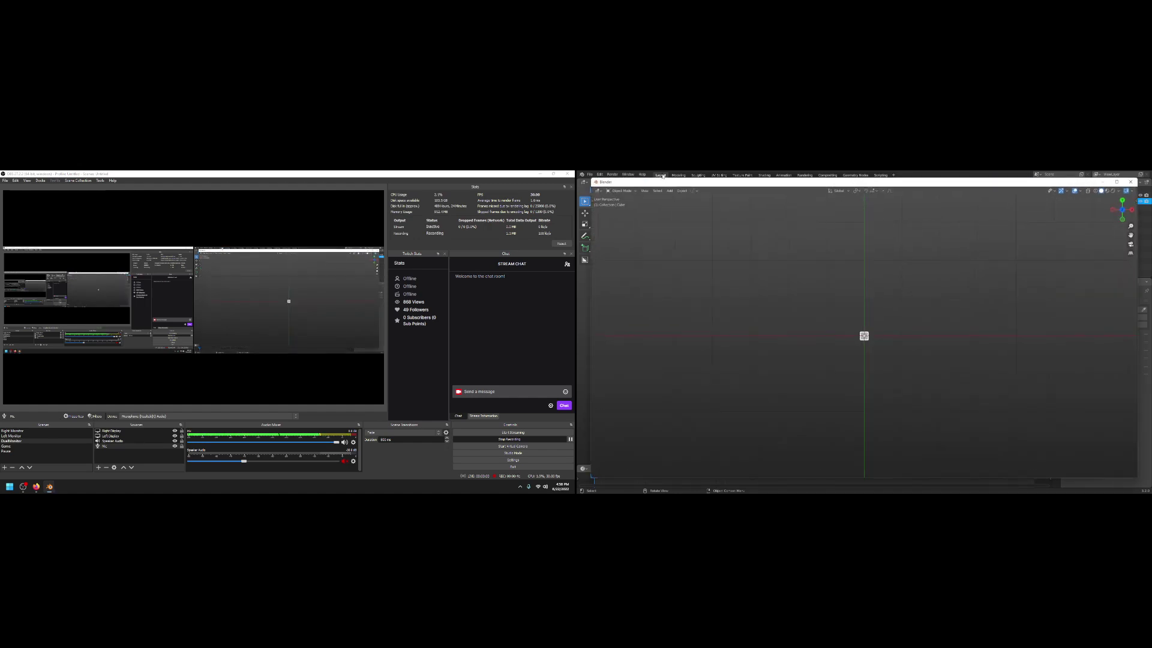
drag(792, 184, 190, 182)
click(520, 177)
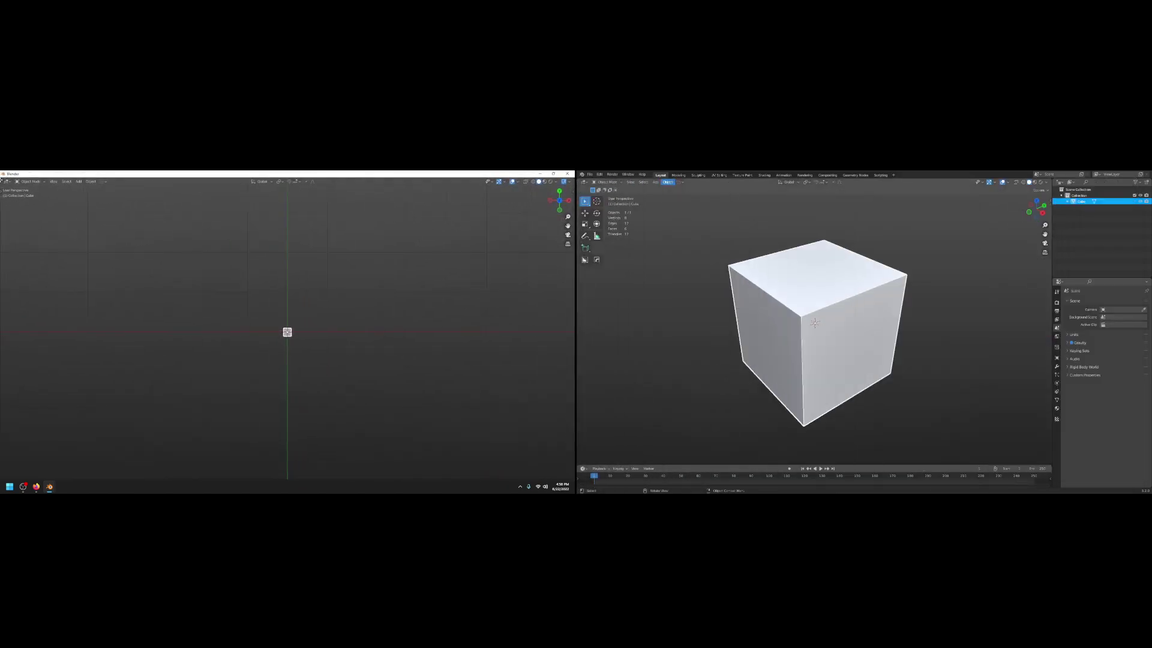
Split the left window into three areas, setting them to 3D Viewport, Outliner and Properties
drag(2, 179, 426, 212)
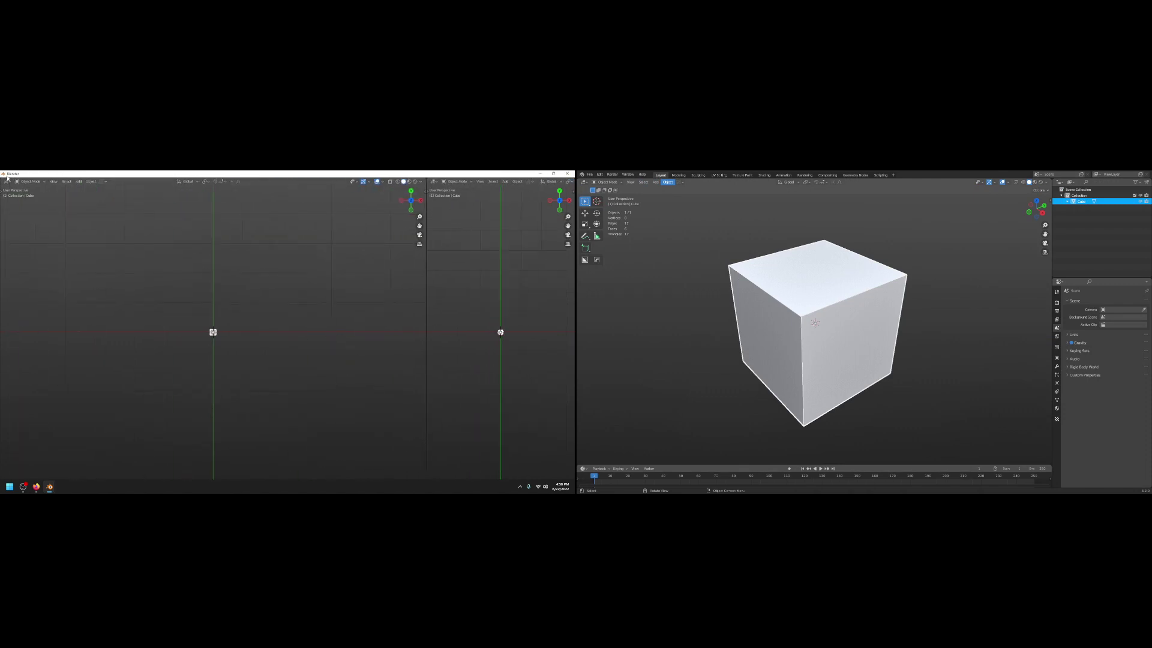
drag(7, 178, 304, 199)
click(433, 181)
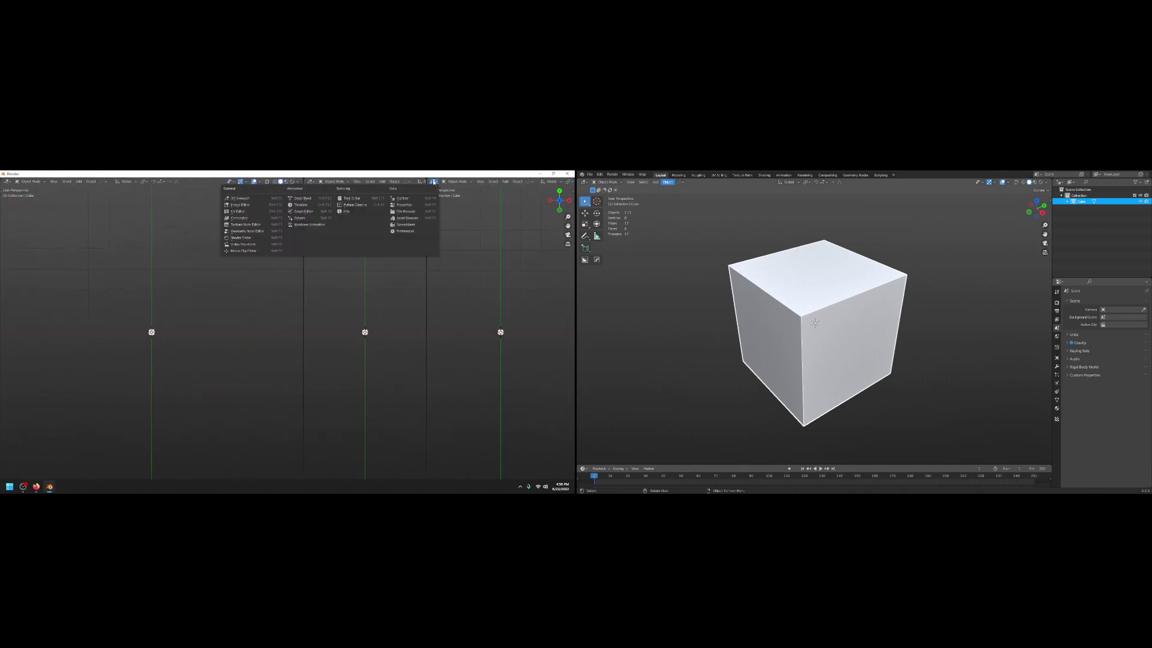
click(404, 204)
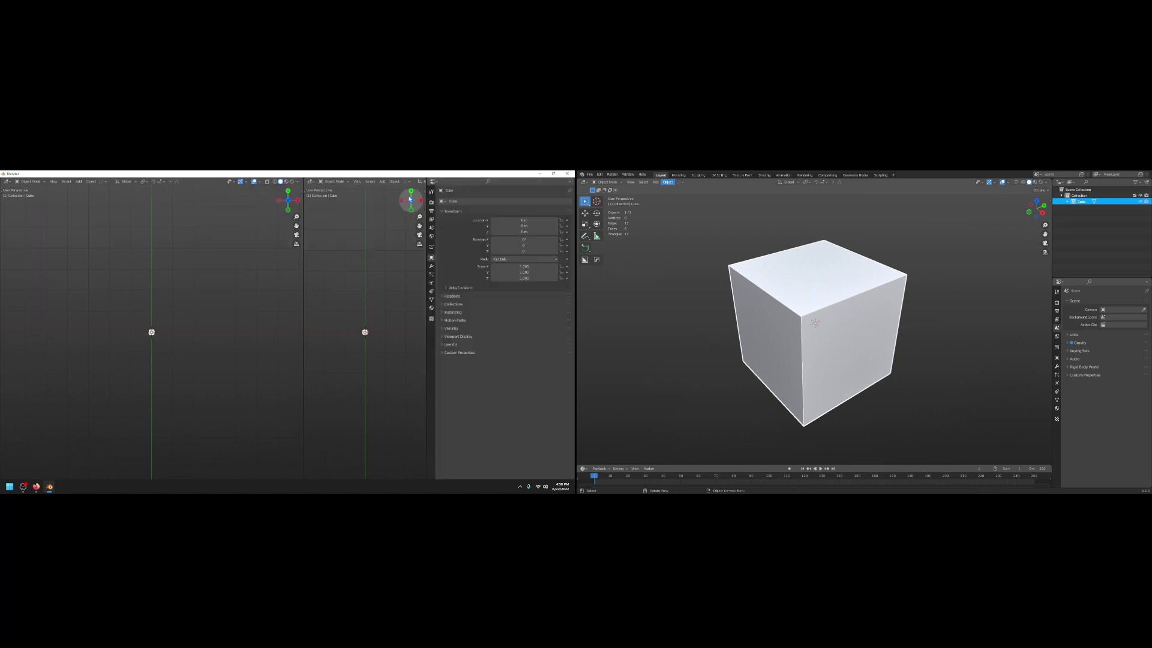
click(309, 182)
click(492, 199)
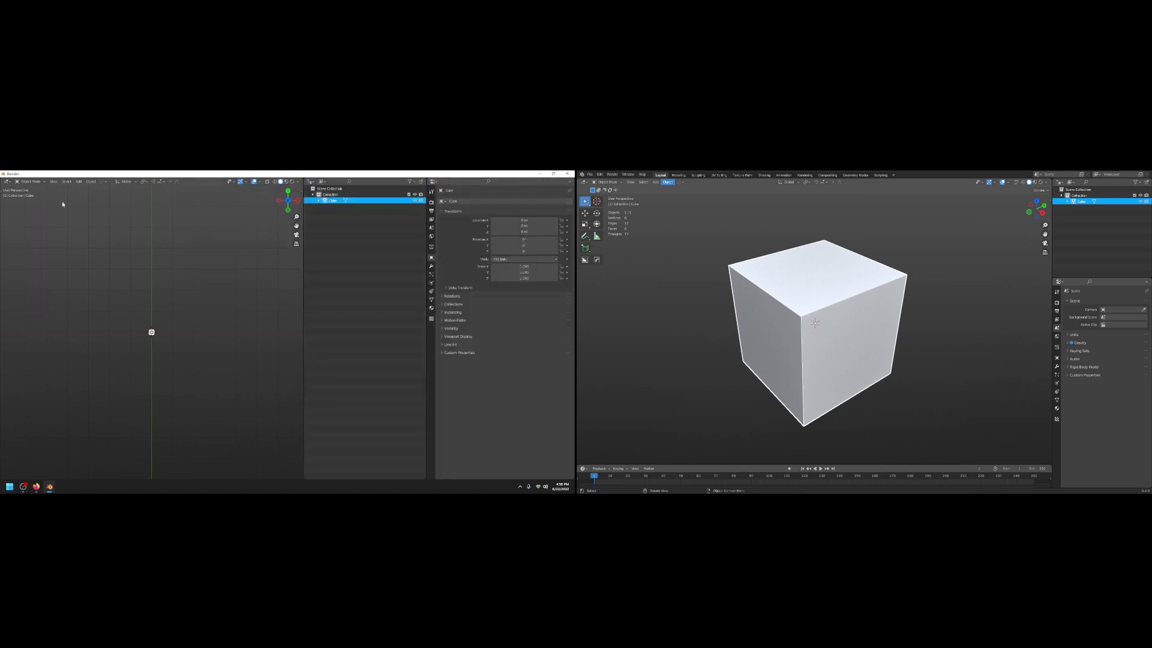
click(6, 182)
click(6, 182)
click(6, 182)
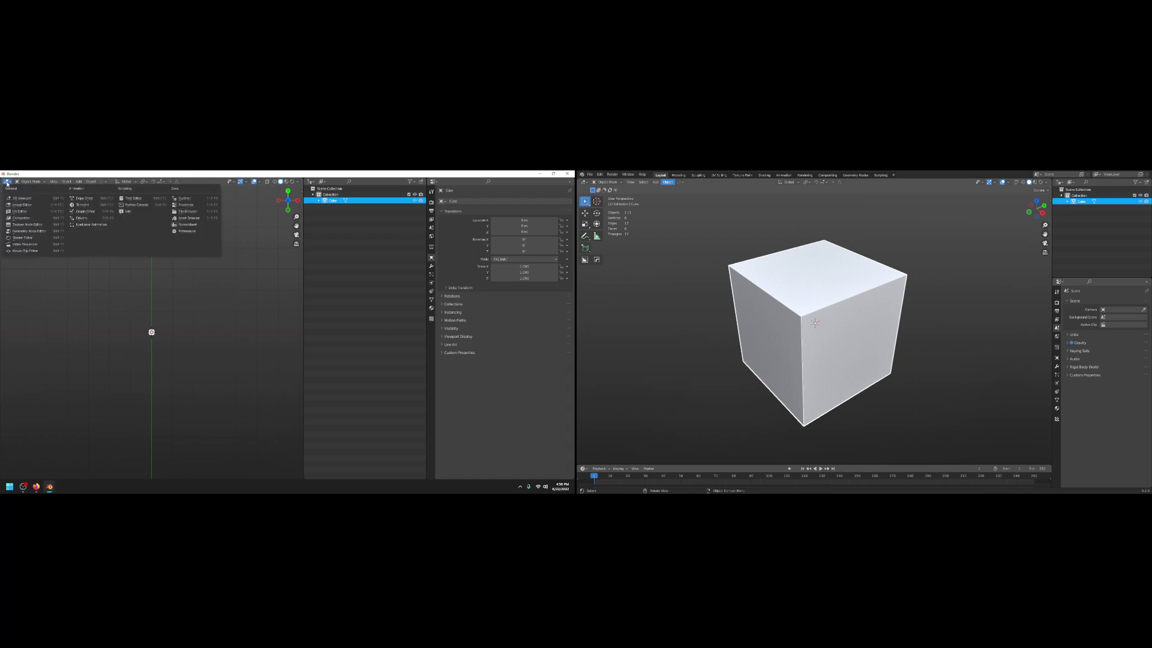
Turn the left area into an Asset Browser showing the Characters library
click(190, 221)
click(27, 190)
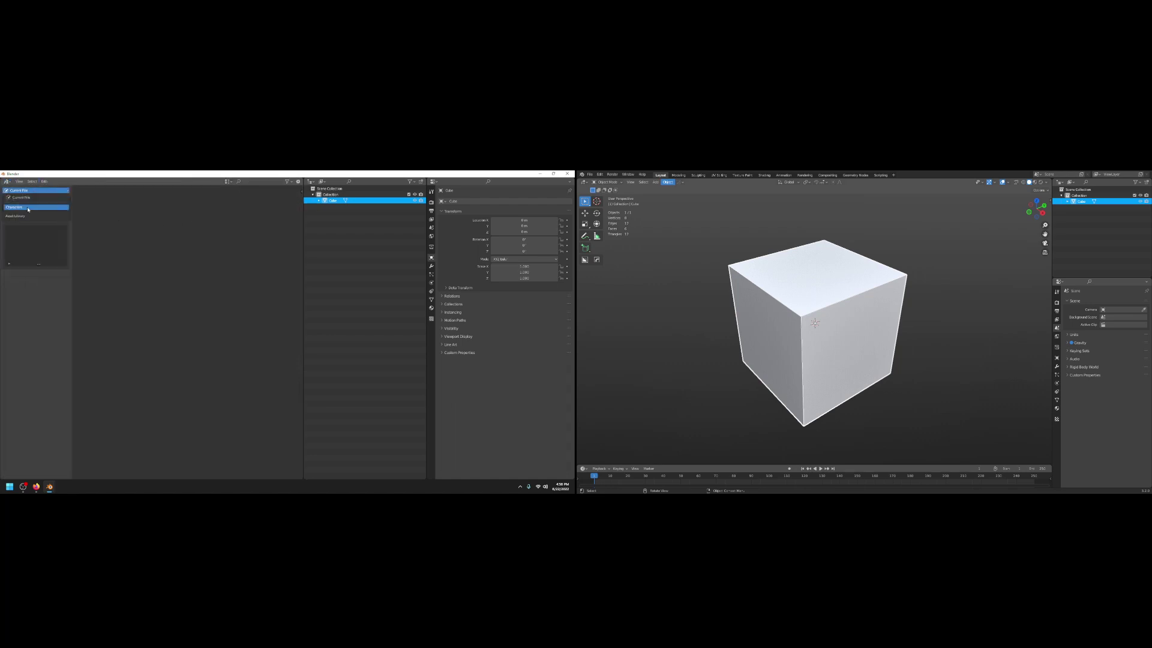
click(24, 207)
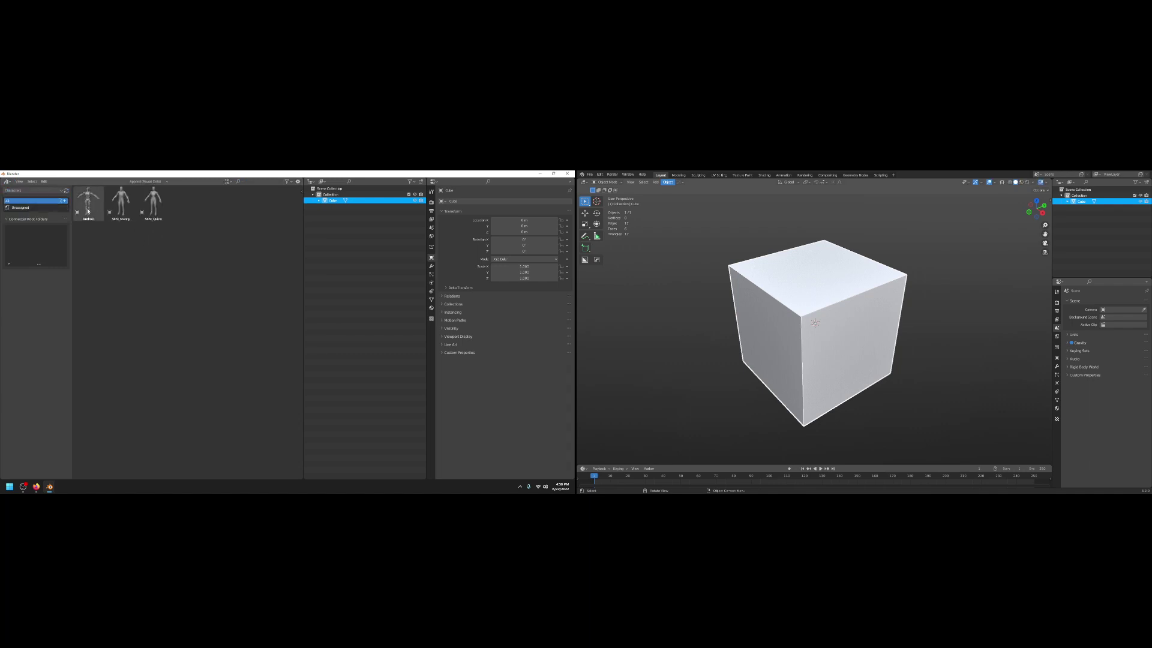
Delete the cube and add a plane scaled up to a large size
click(664, 304)
click(852, 319)
key(x)
click(852, 319)
key(shift+a)
click(891, 325)
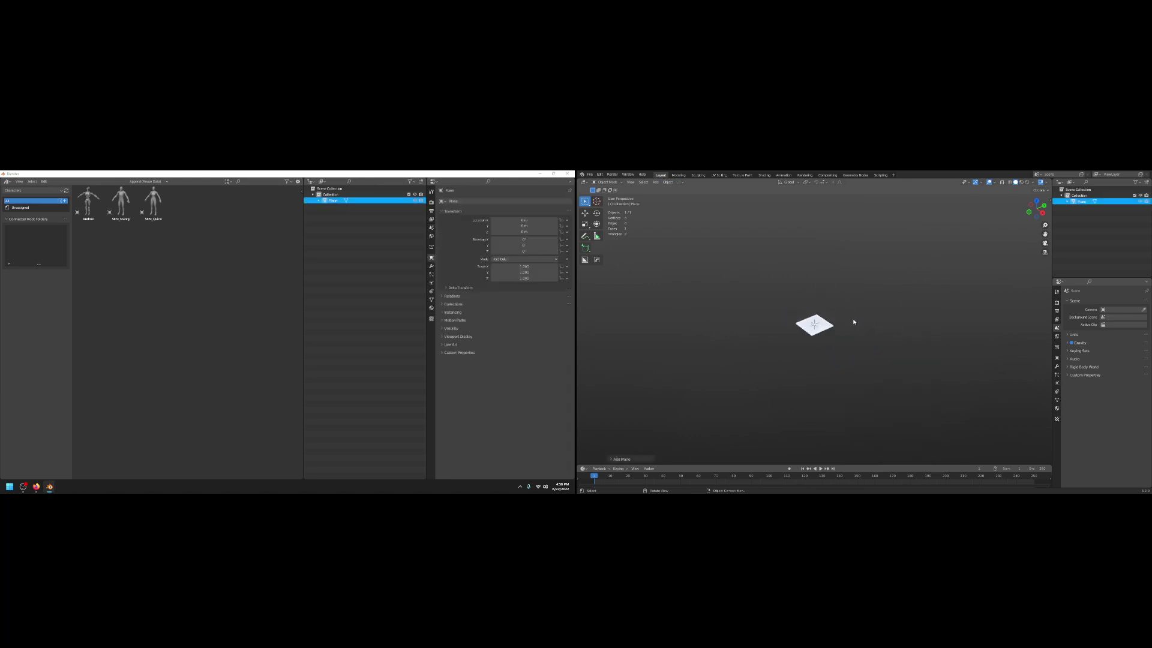
key(s)
click(530, 354)
Drag the Android character onto the plane and orbit to a low front view
scroll(708, 329, down, 4)
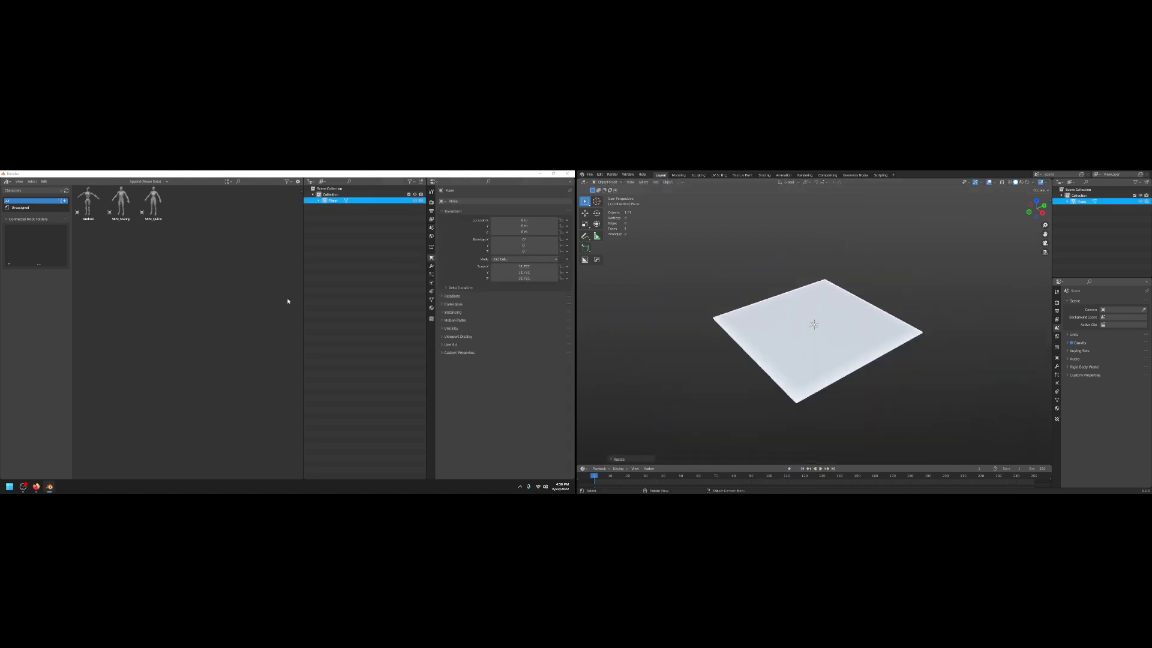
drag(89, 202, 811, 318)
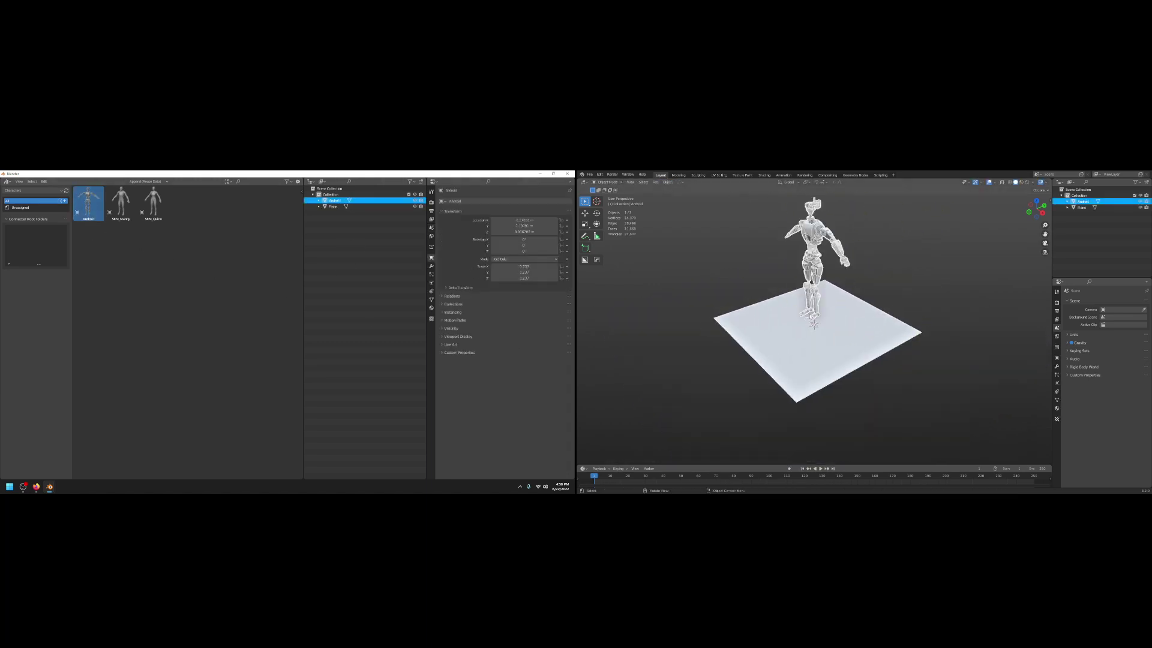
click(913, 278)
middle_drag(912, 278, 865, 320)
scroll(863, 323, up, 3)
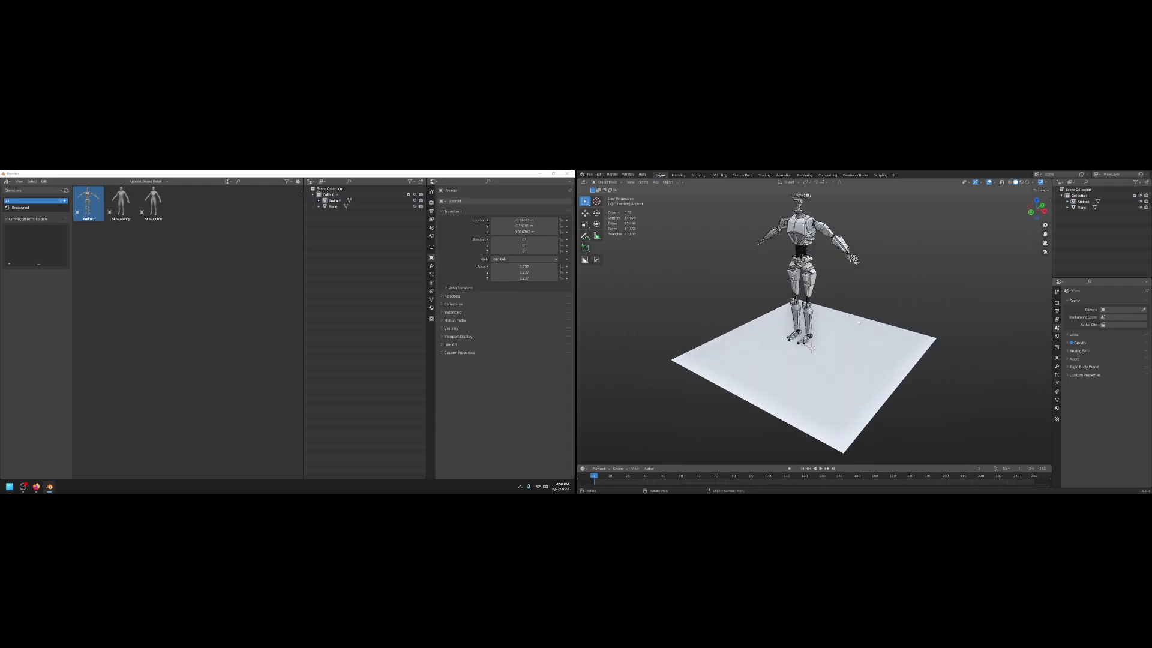
scroll(865, 307, down, 2)
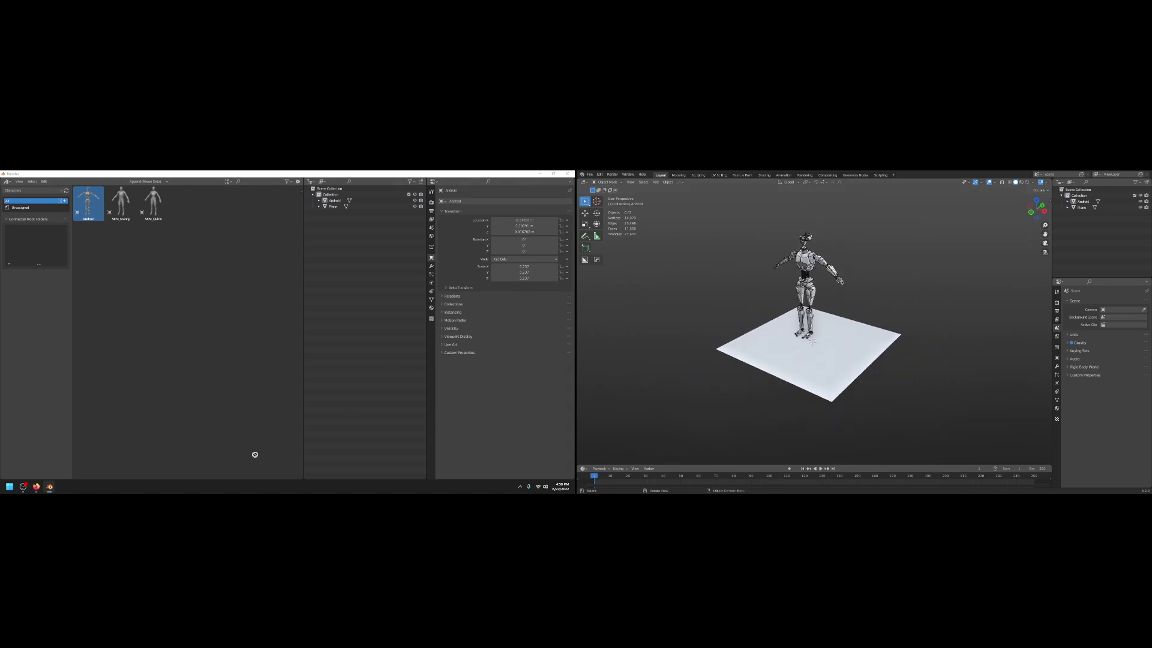
click(10, 486)
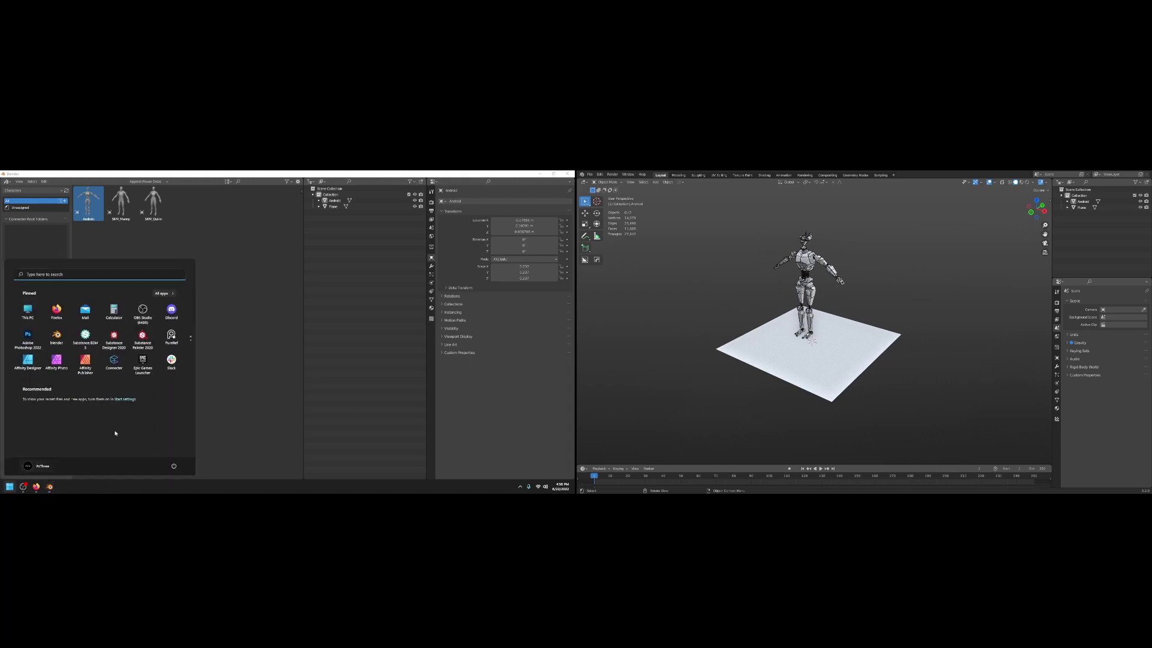
Launch Connecter, expand Images > Photos, and scroll through the Alcatraz and Junkyard photos
click(114, 361)
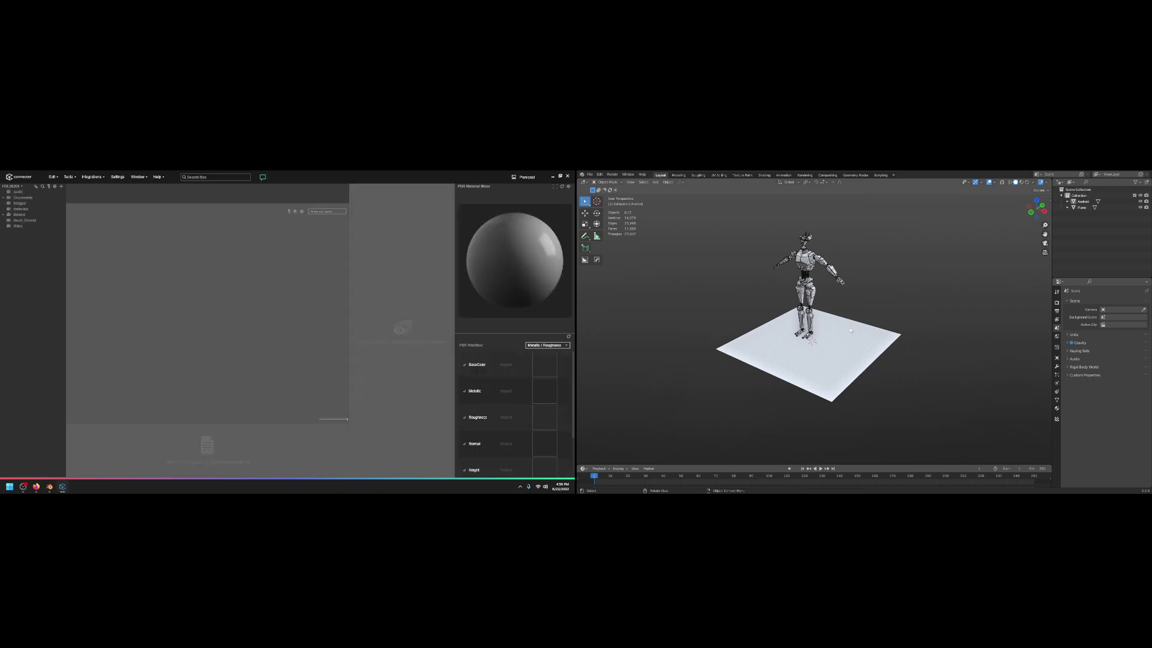
click(18, 204)
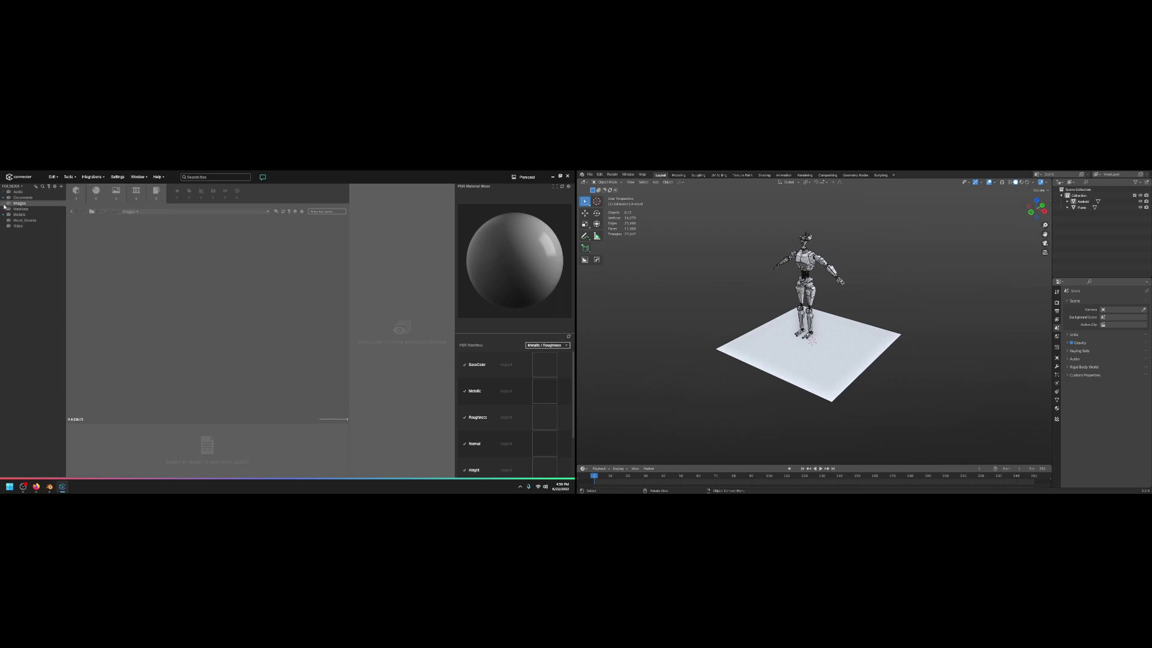
click(3, 204)
click(8, 222)
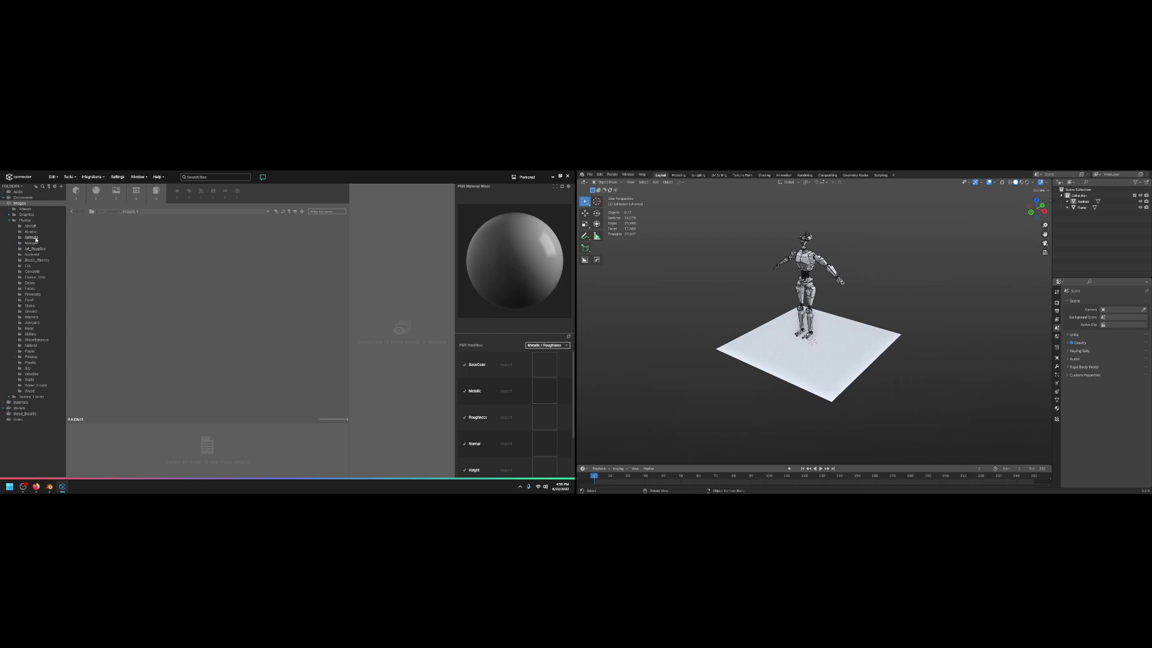
click(30, 231)
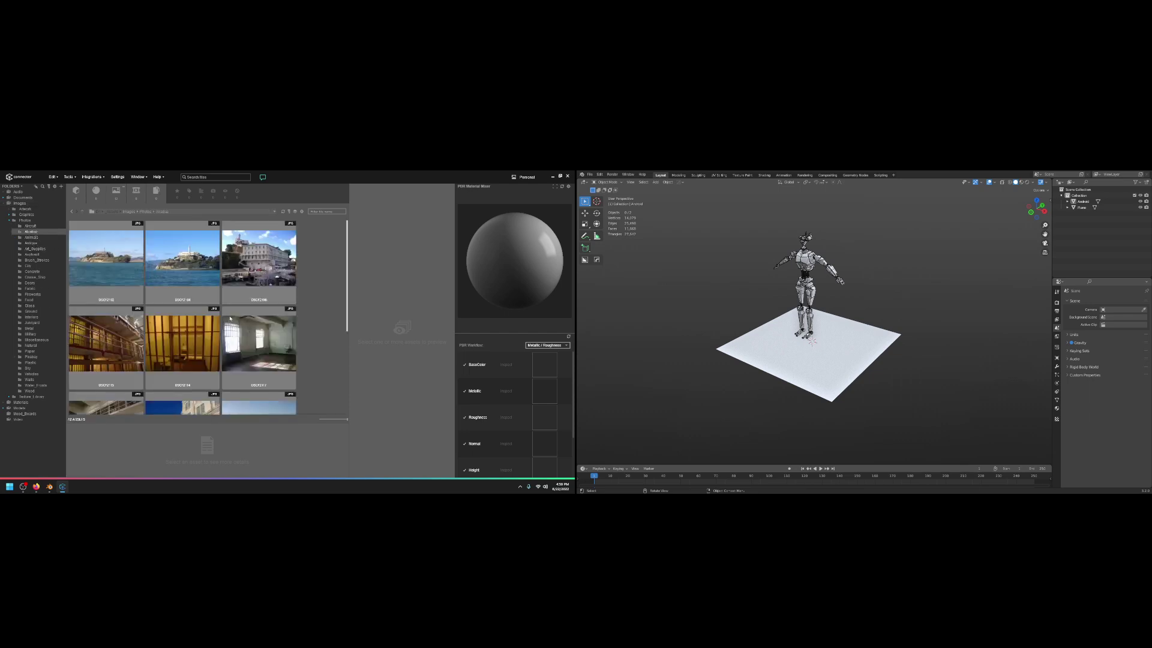
drag(347, 307, 346, 390)
click(32, 323)
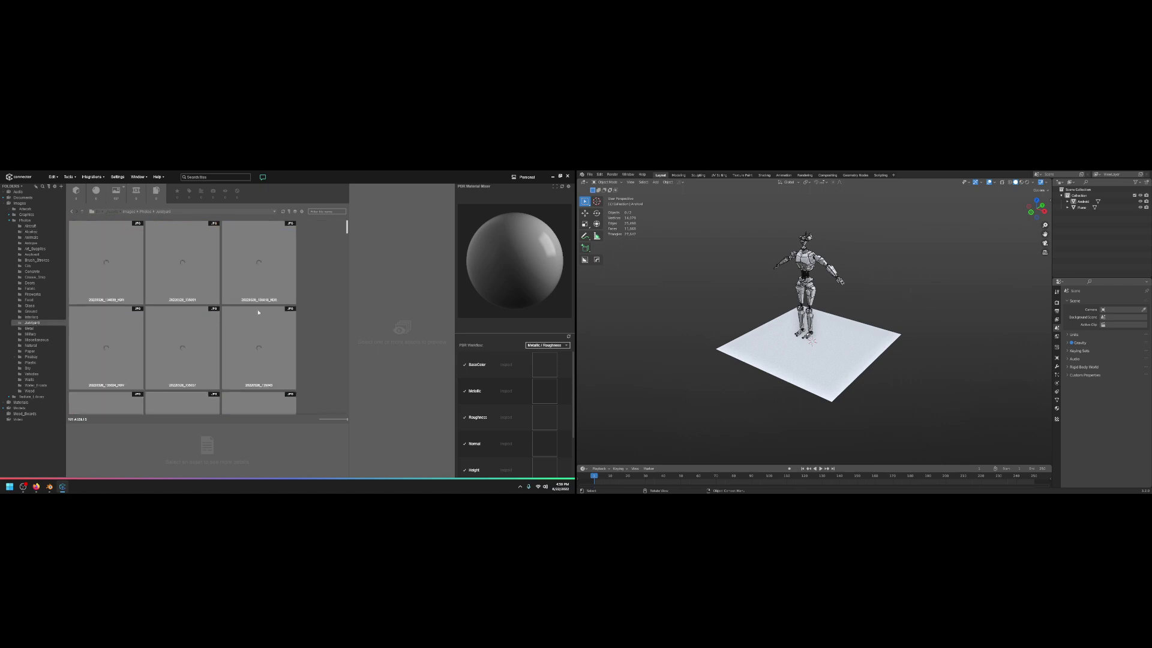
drag(346, 229, 348, 292)
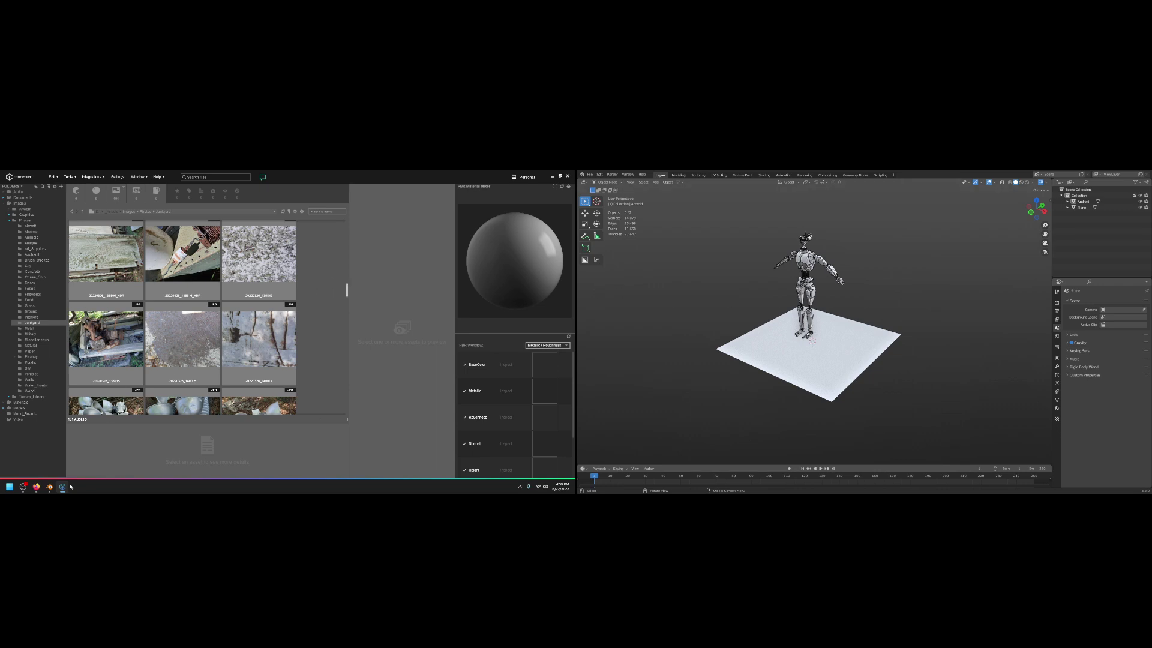
mouse_move(63, 488)
Bring Blender back and set the main window to the UV Editing workspace
click(49, 486)
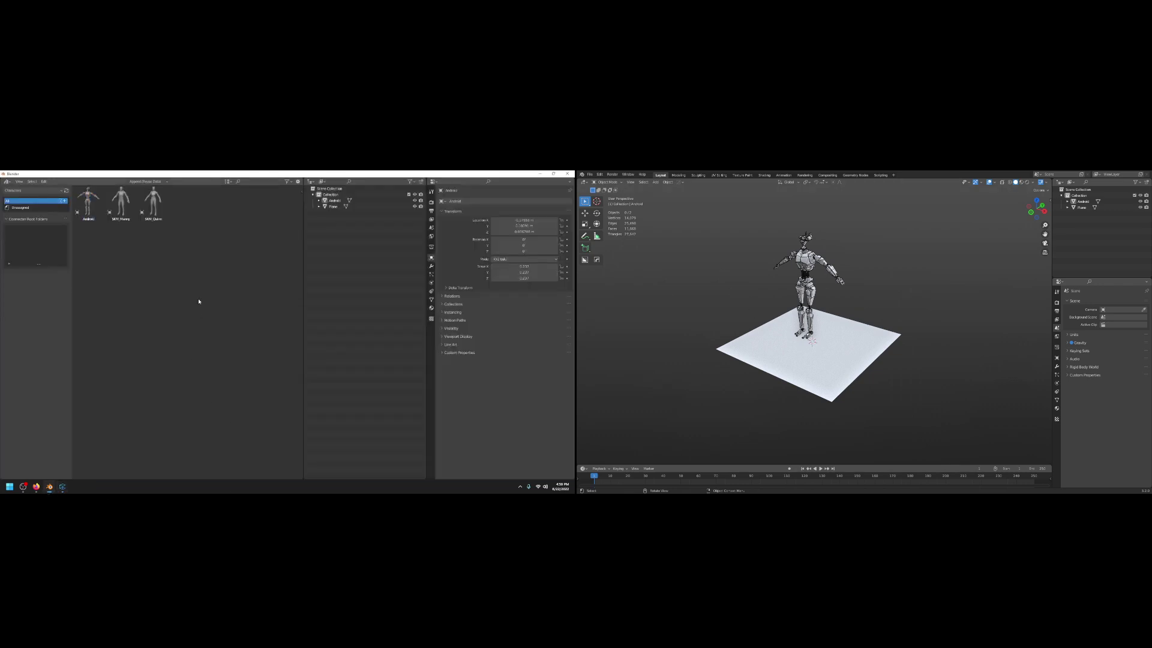
click(723, 175)
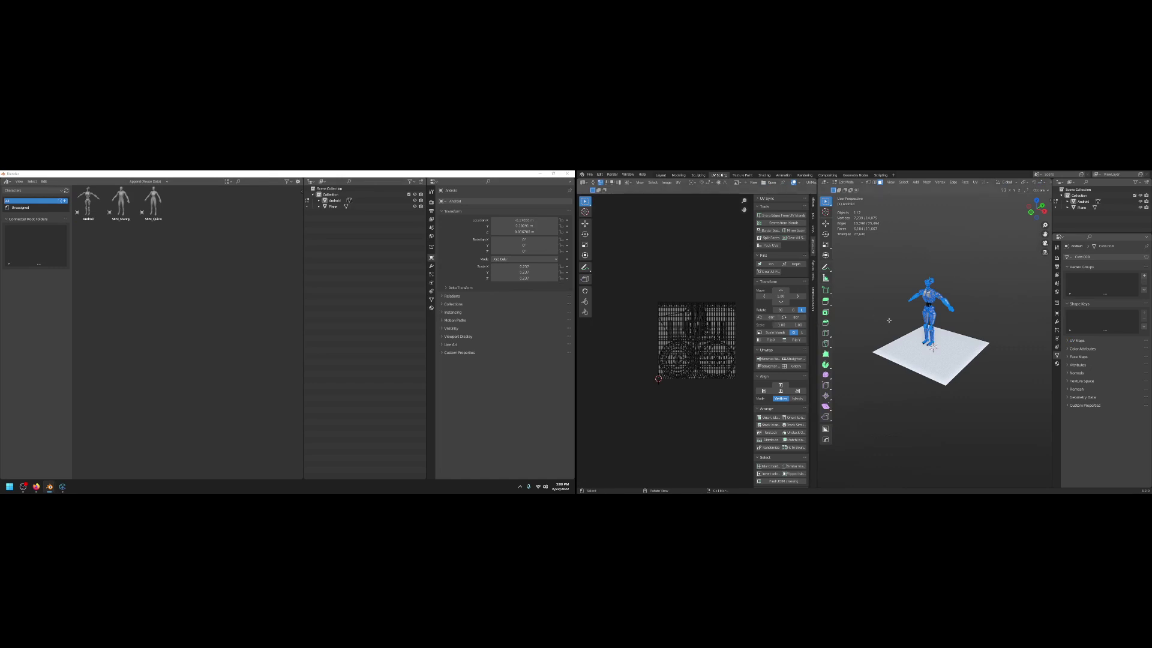
key(ctrl+Tab)
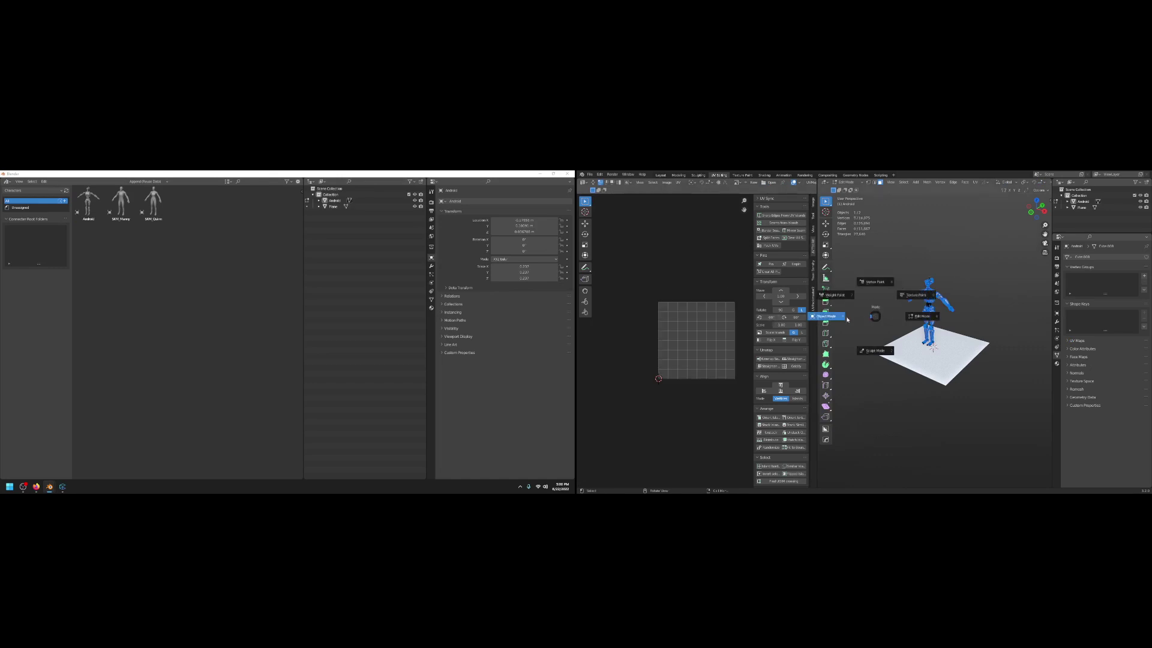
click(847, 320)
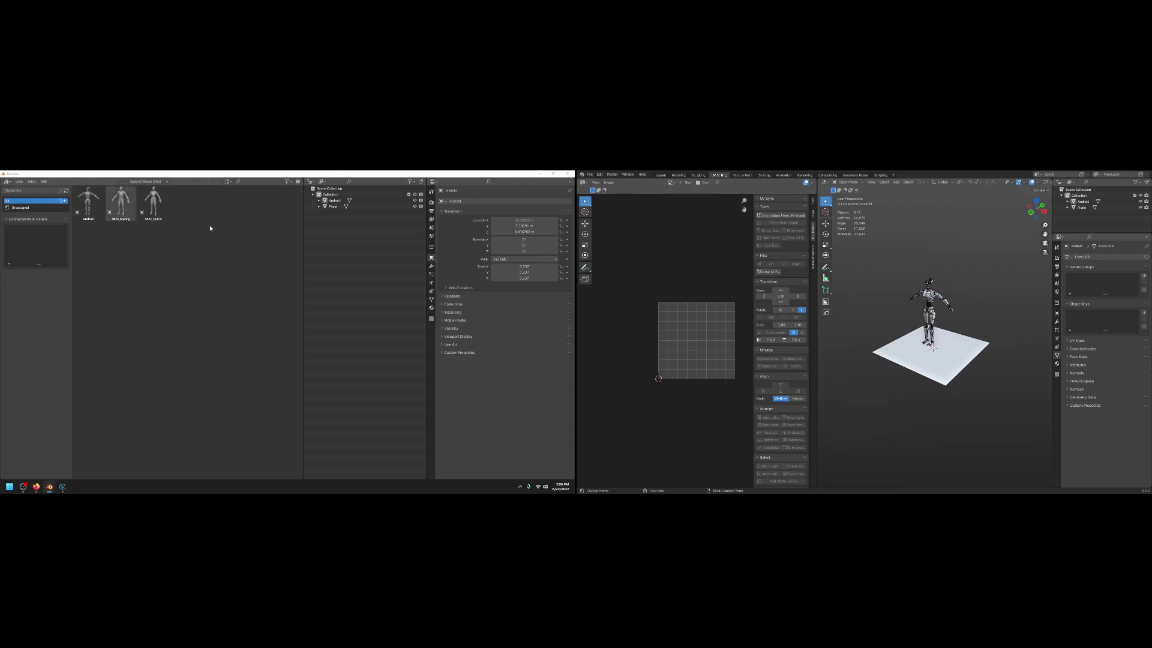
click(660, 175)
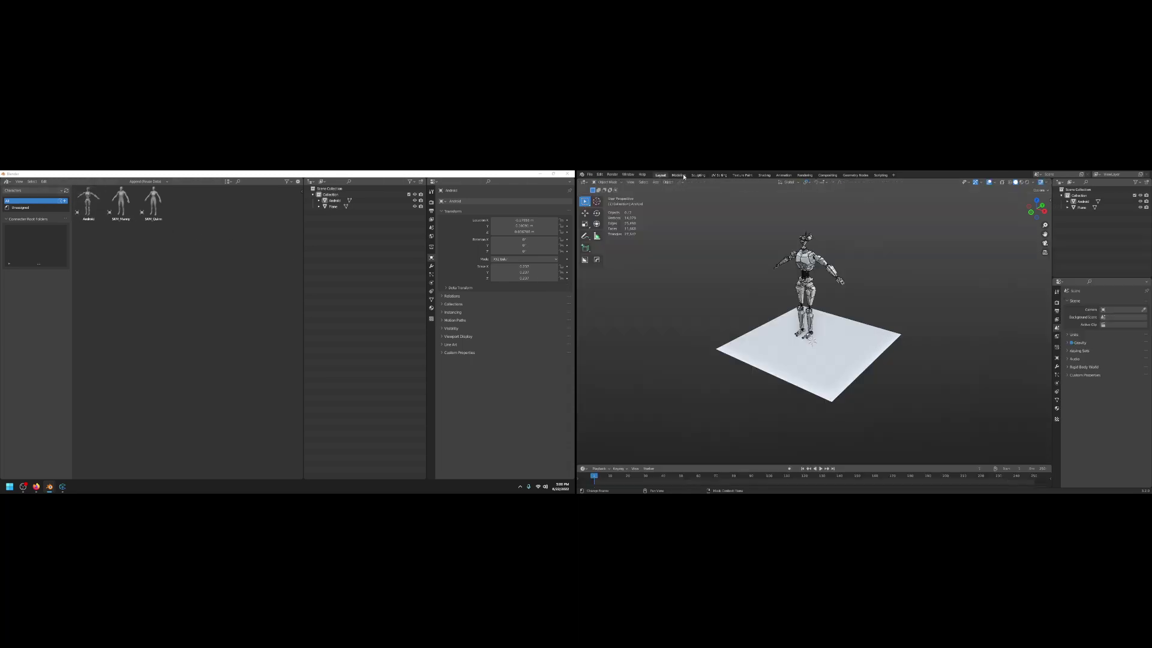
click(714, 175)
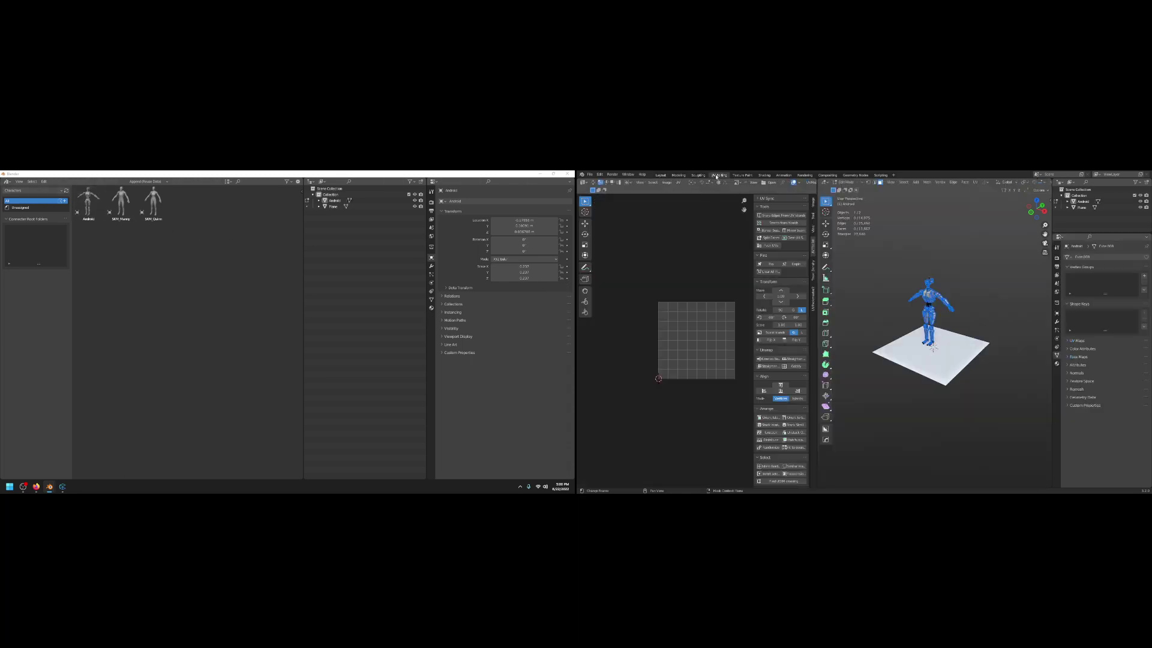
click(8, 181)
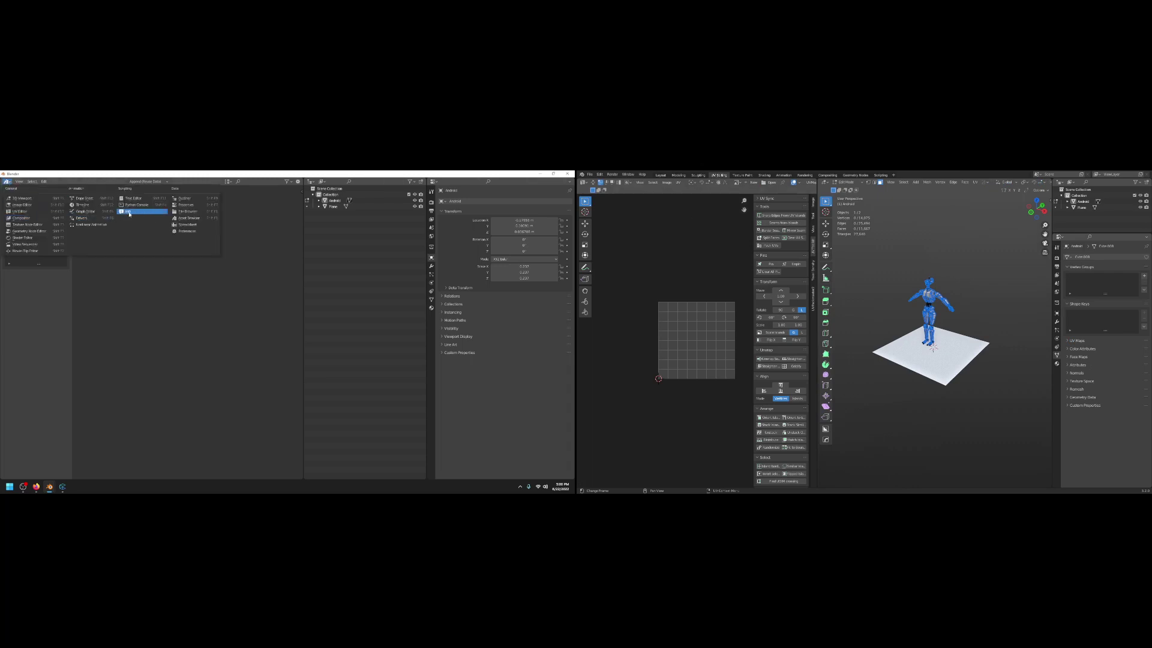
Make the second window a UV Editor, joining the Outliner and Properties areas into it
click(43, 212)
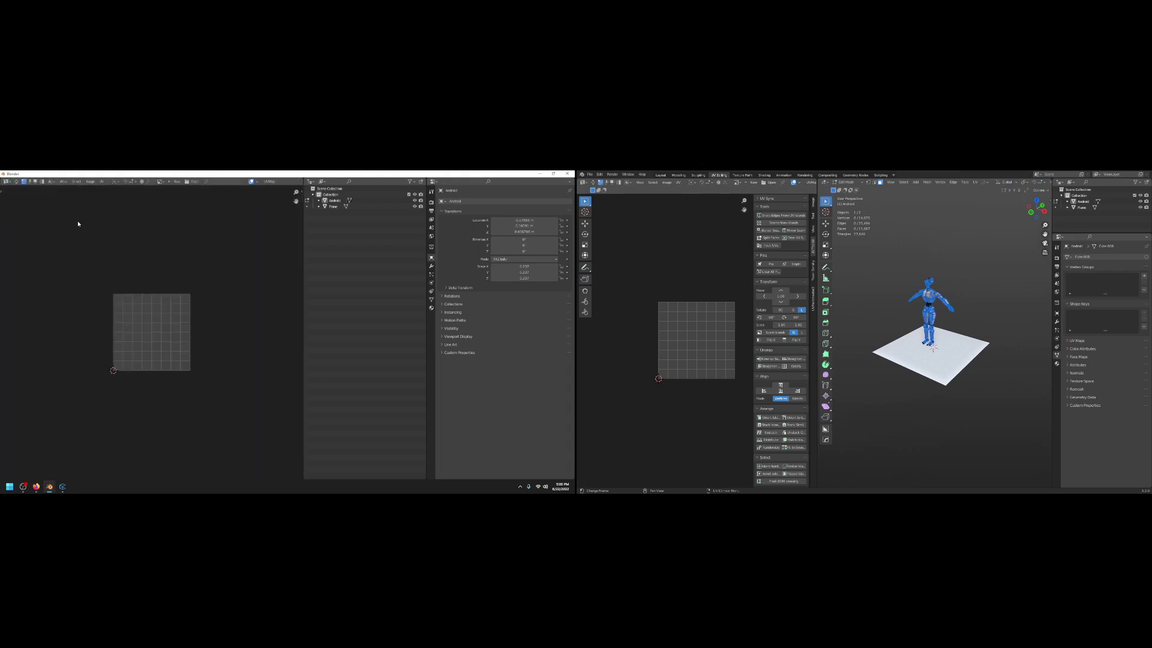
right_click(303, 266)
click(283, 278)
click(386, 278)
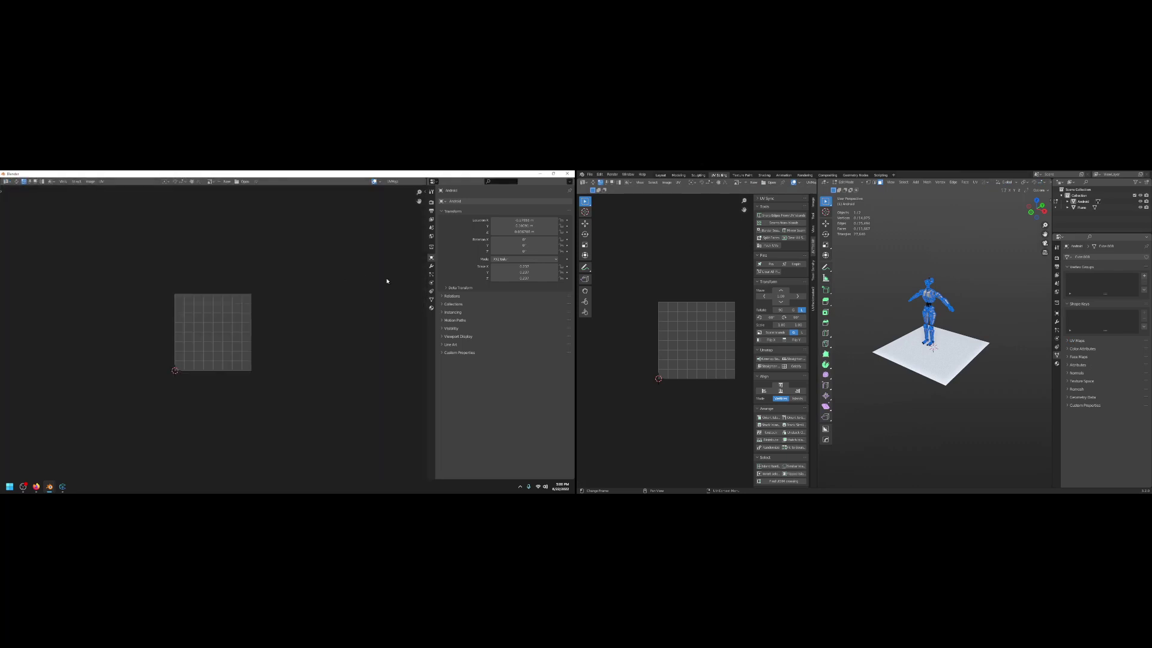
right_click(427, 276)
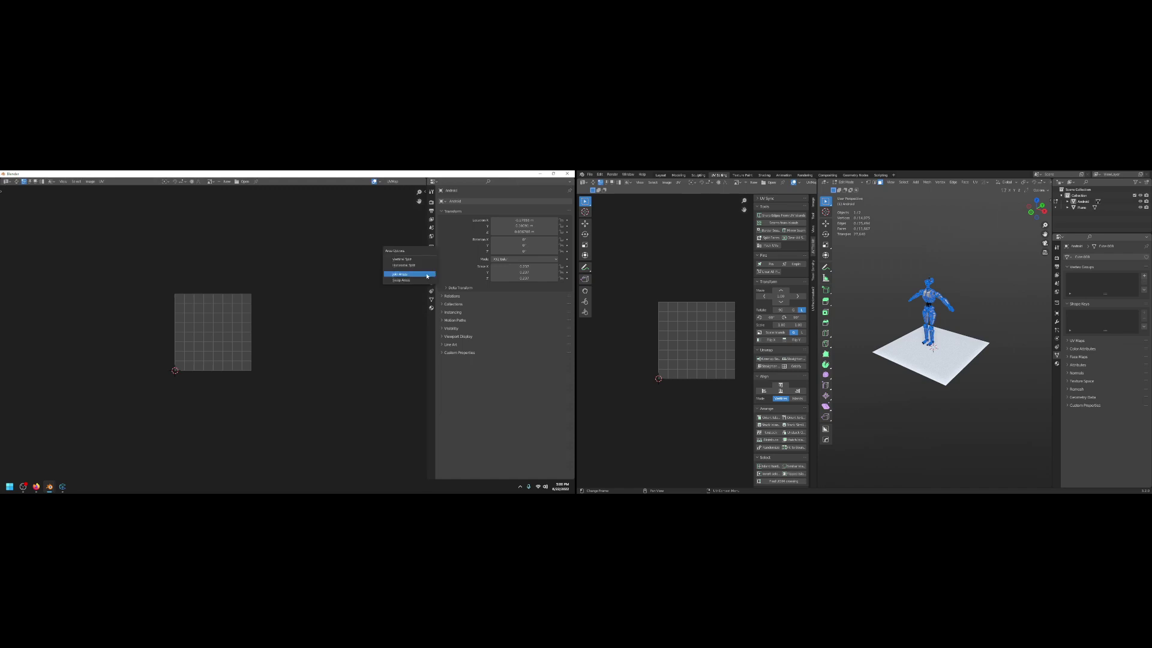
click(427, 275)
click(453, 275)
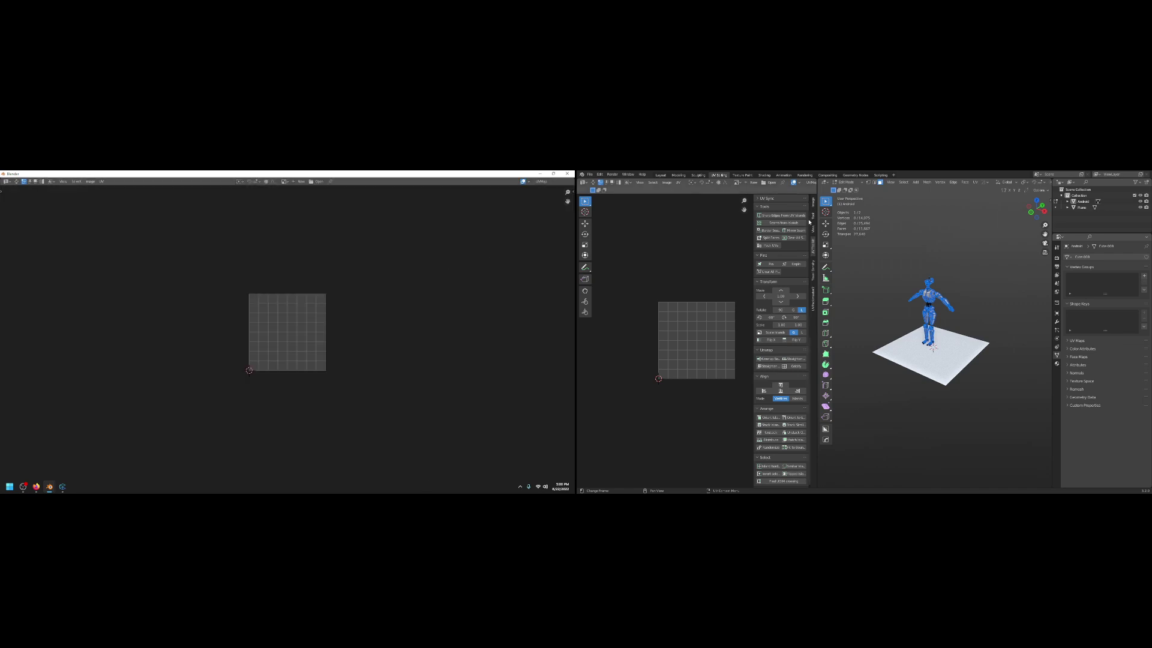
Return to UV Editing, maximize the 3D viewport, and put the robot in Object Mode
click(660, 175)
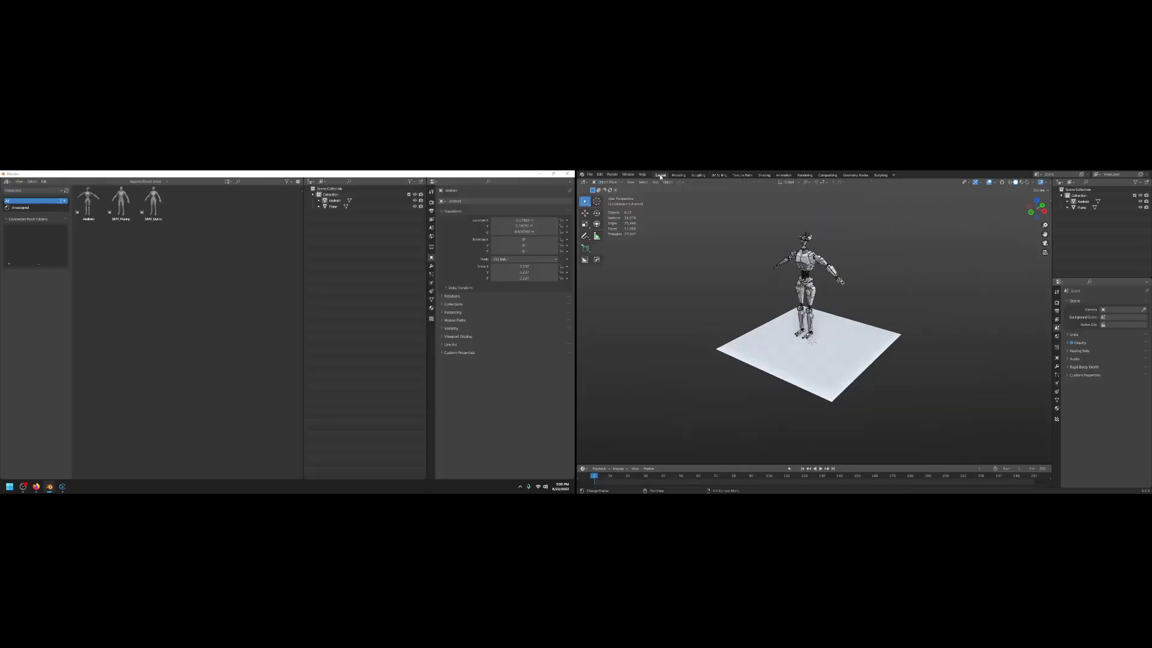
click(719, 175)
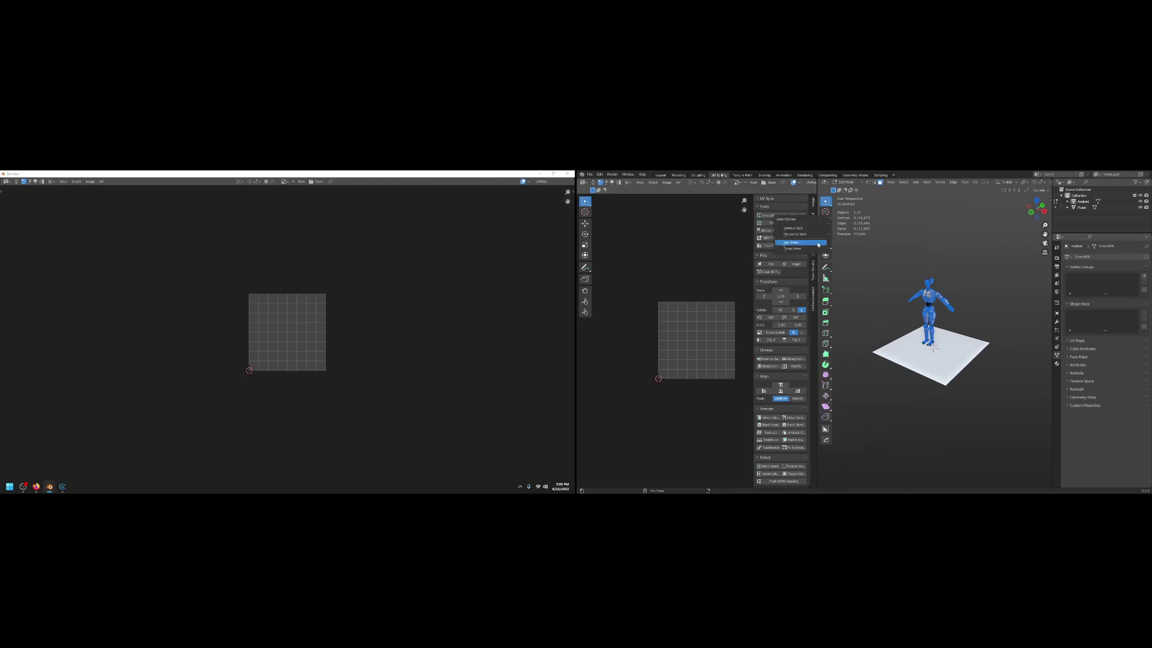
key(ctrl+space)
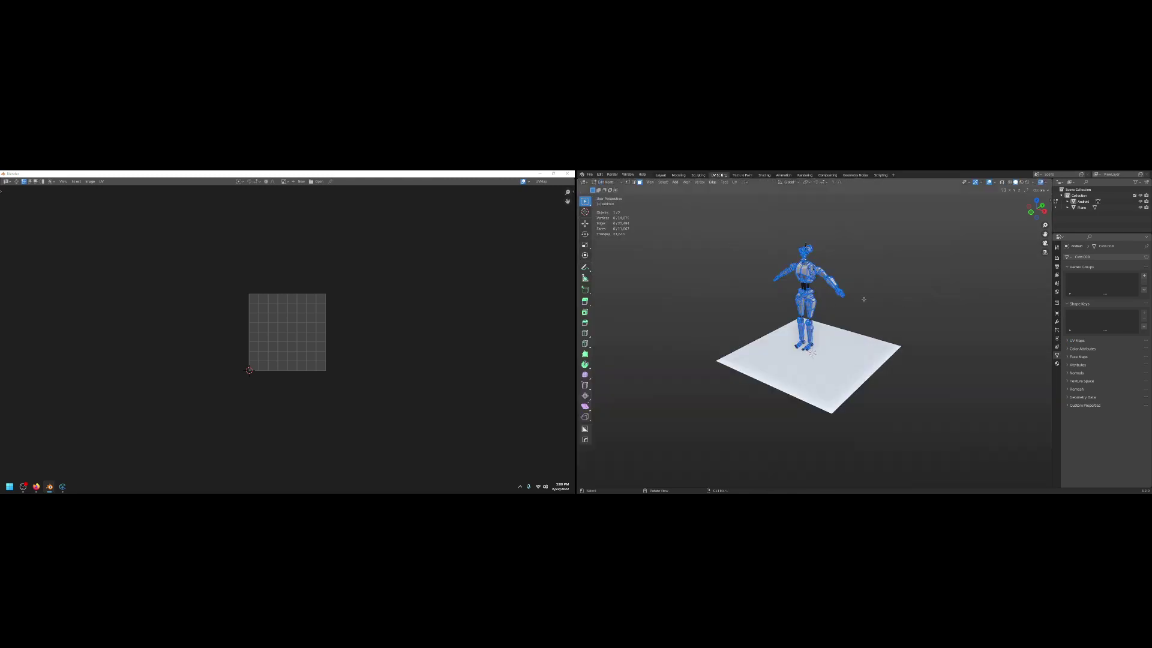
key(ctrl+Tab)
click(874, 282)
Select the robot, enter Edit Mode, and unwrap it with Smart UV Project
scroll(873, 293, up, 2)
click(851, 277)
key(ctrl+Tab)
click(843, 277)
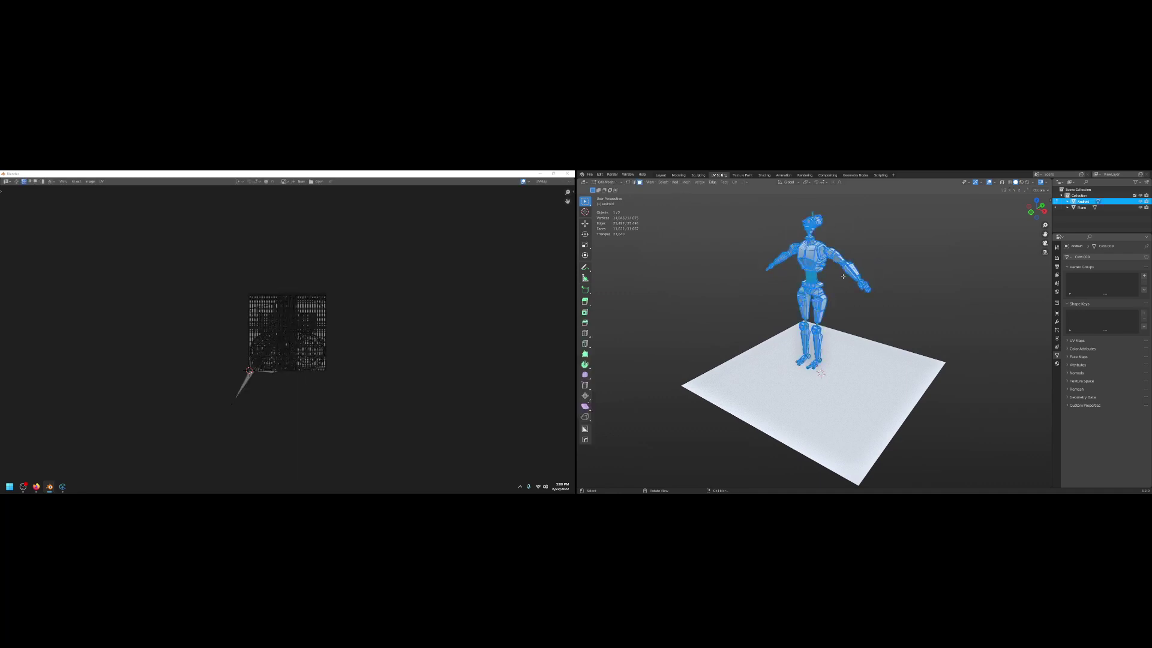
key(u)
click(828, 286)
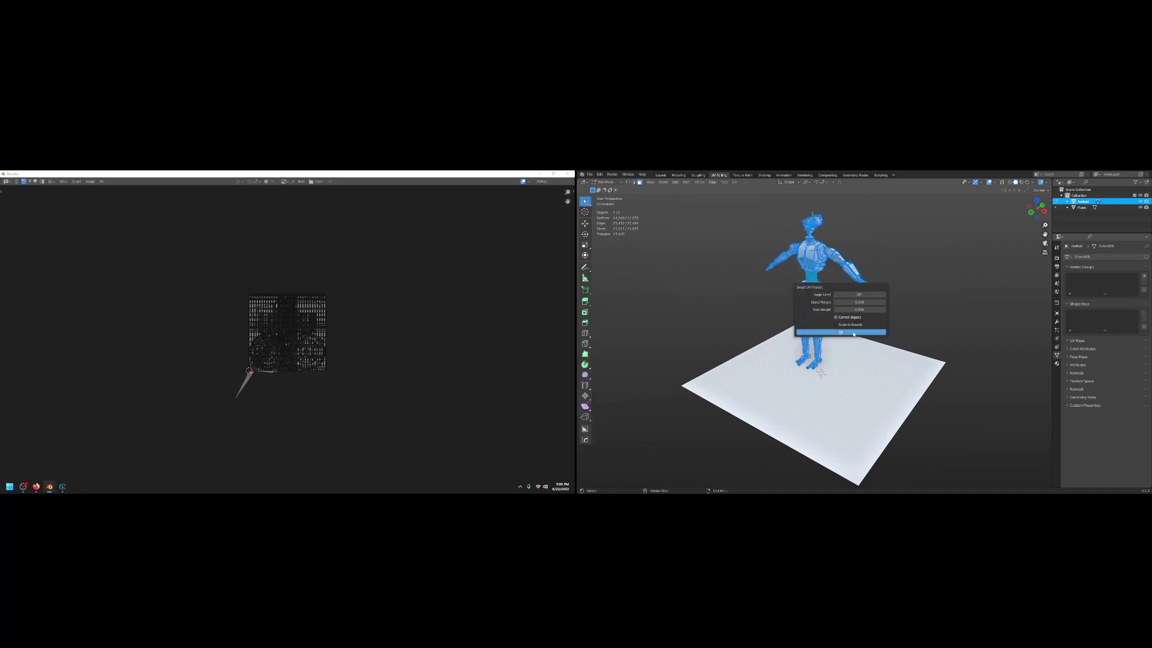
click(854, 333)
Show the UV editor's side panel and widen the UV Toolkit panel
scroll(377, 337, up, 5)
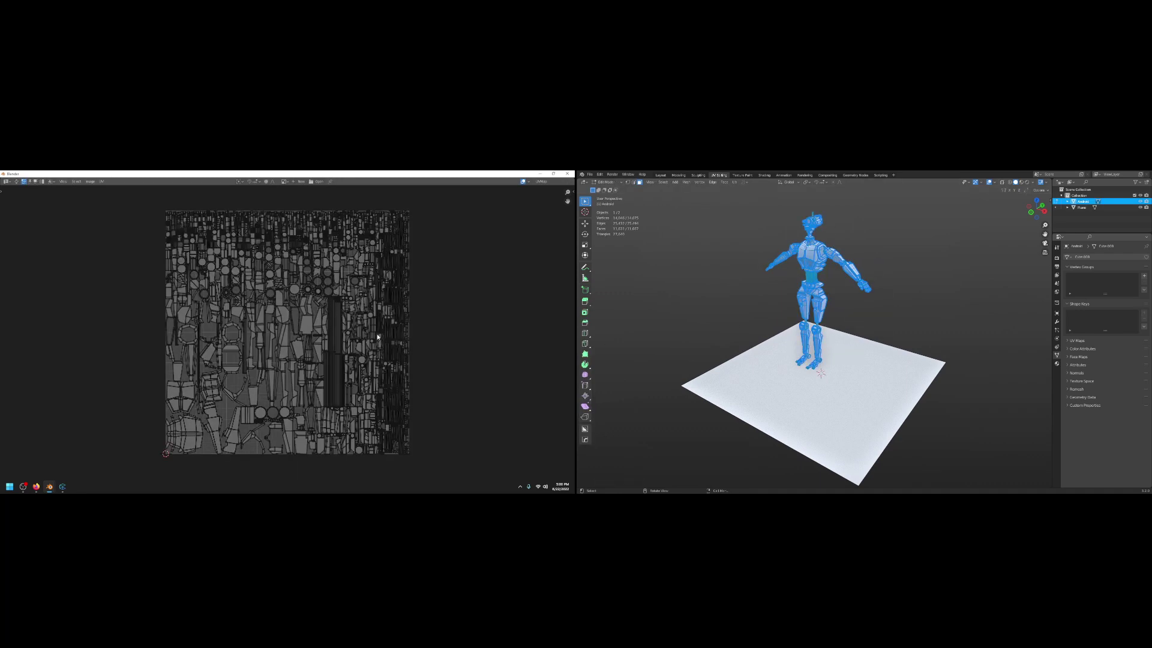
key(n)
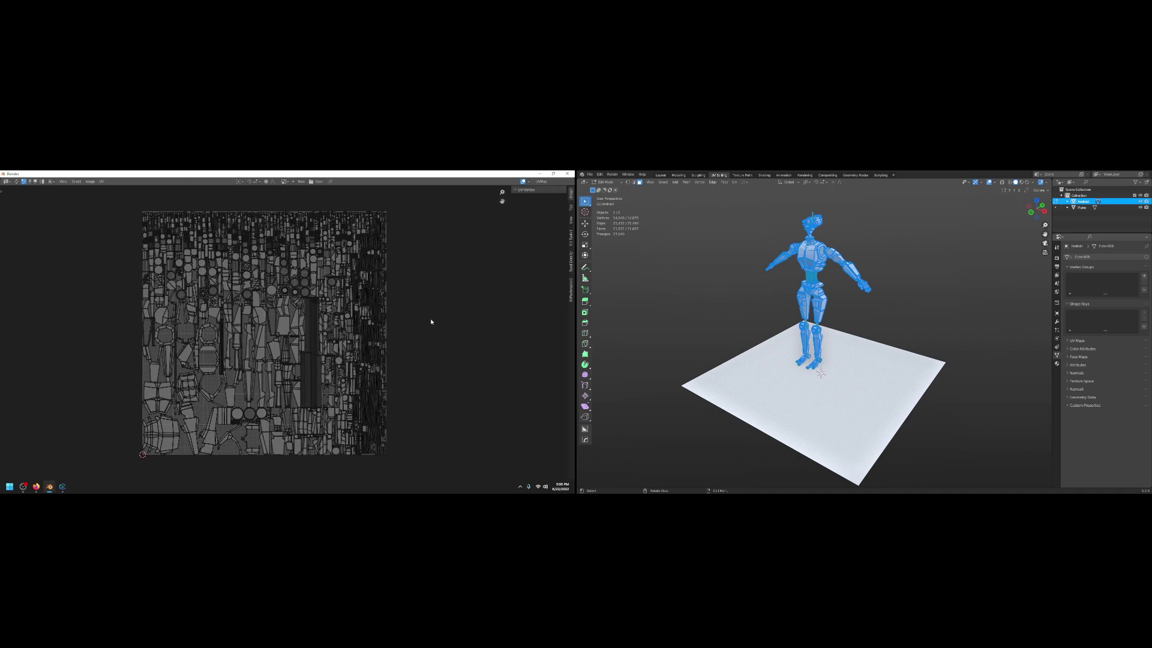
click(571, 240)
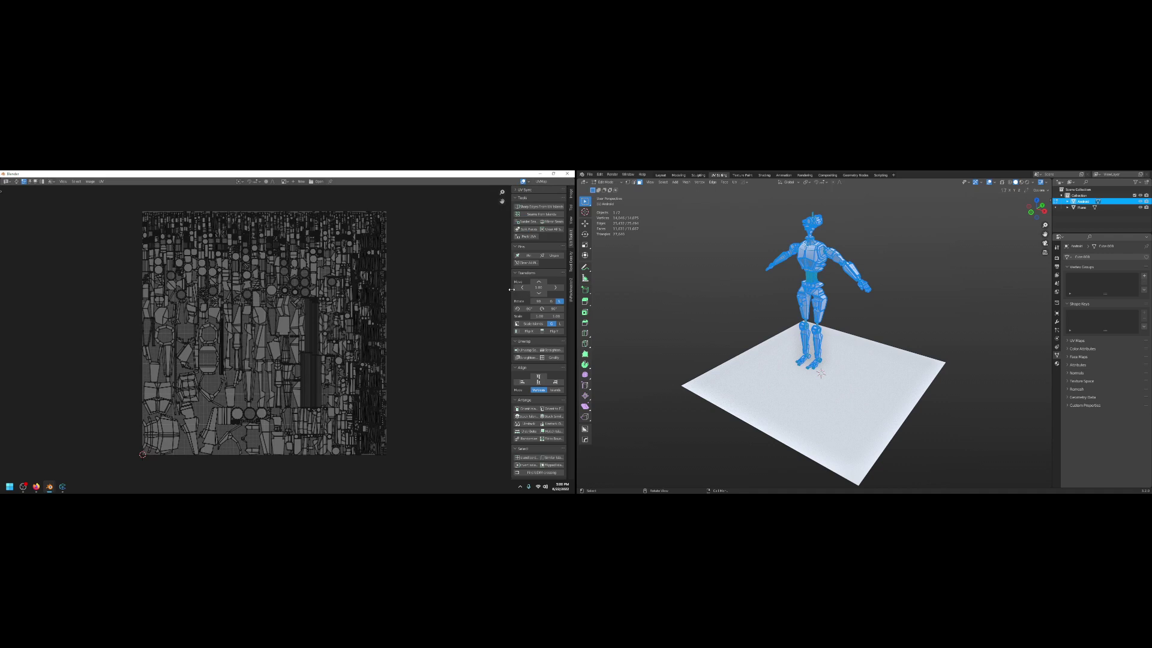
drag(511, 294, 474, 294)
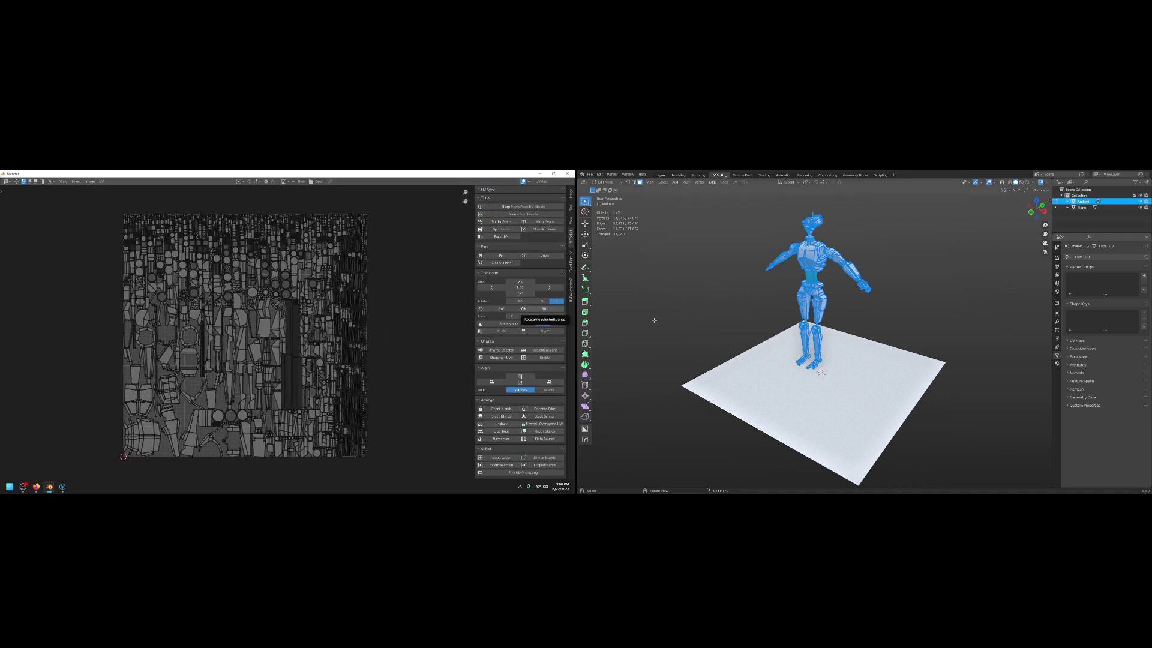
Deselect all, leave Edit Mode, and move one UV island lower using island selection
key(alt+a)
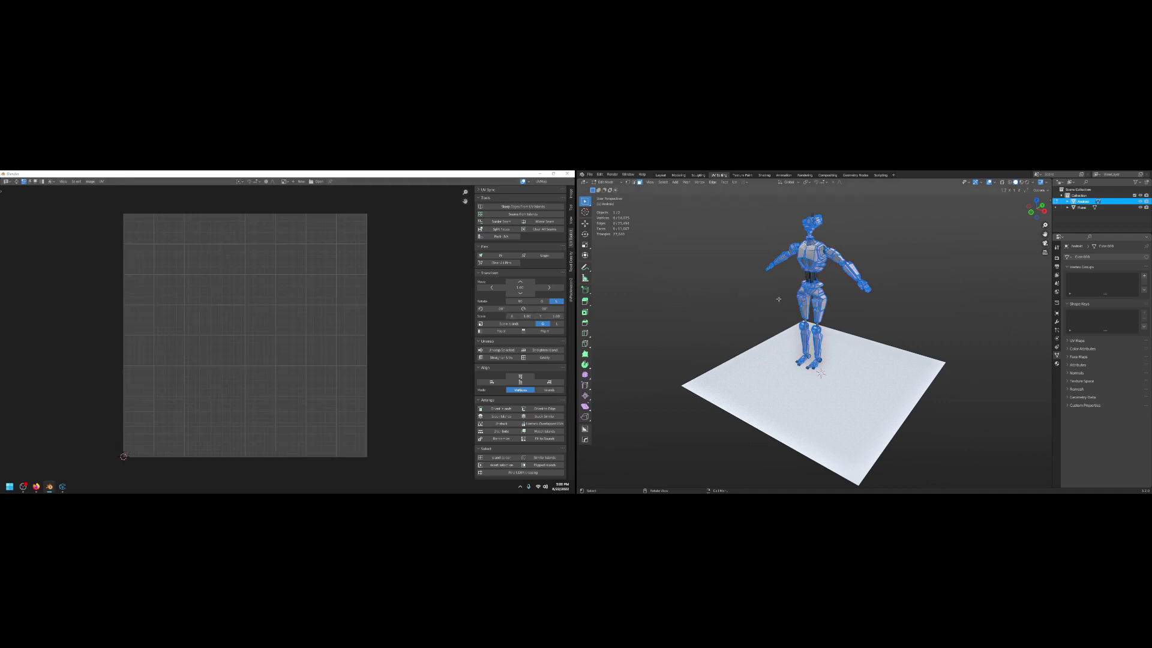
key(Tab)
key(Tab)
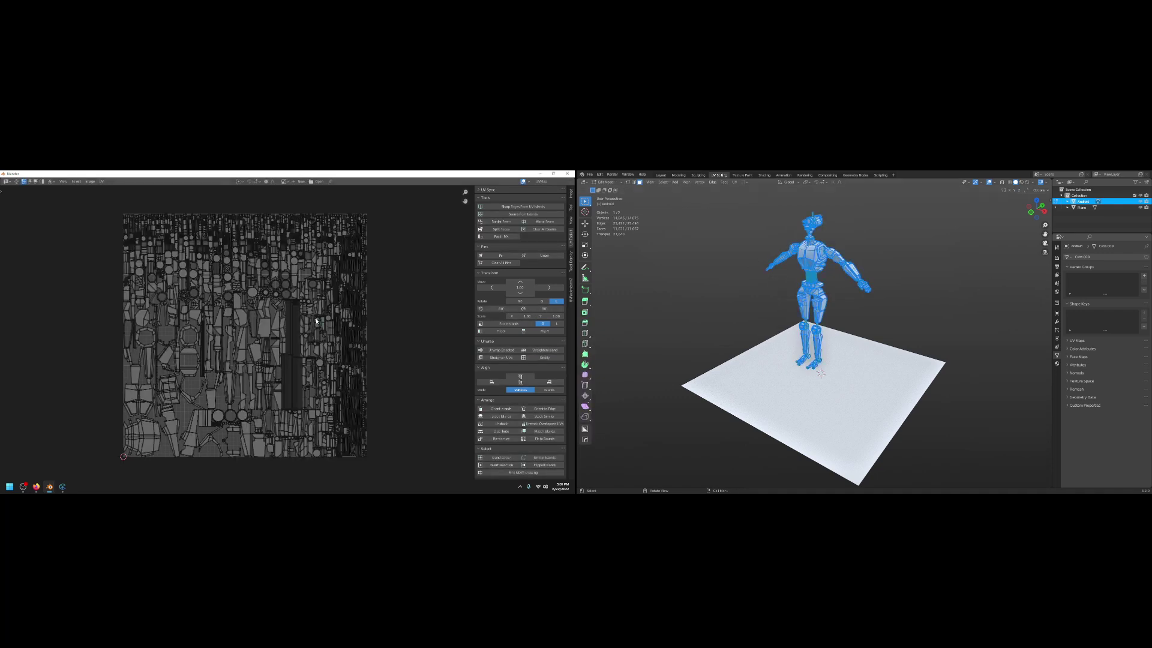
key(4)
click(268, 325)
drag(263, 332, 261, 358)
click(765, 175)
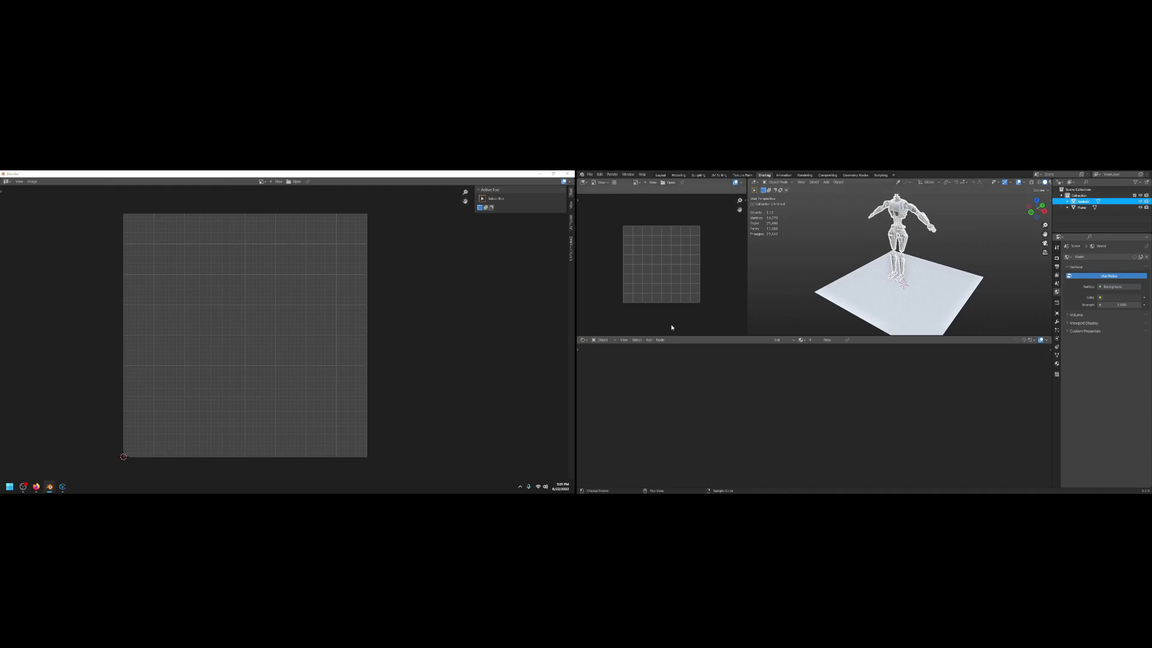
Split and rejoin the Shading areas so the shader editor absorbs the 3D viewport
right_click(705, 334)
click(701, 334)
click(772, 353)
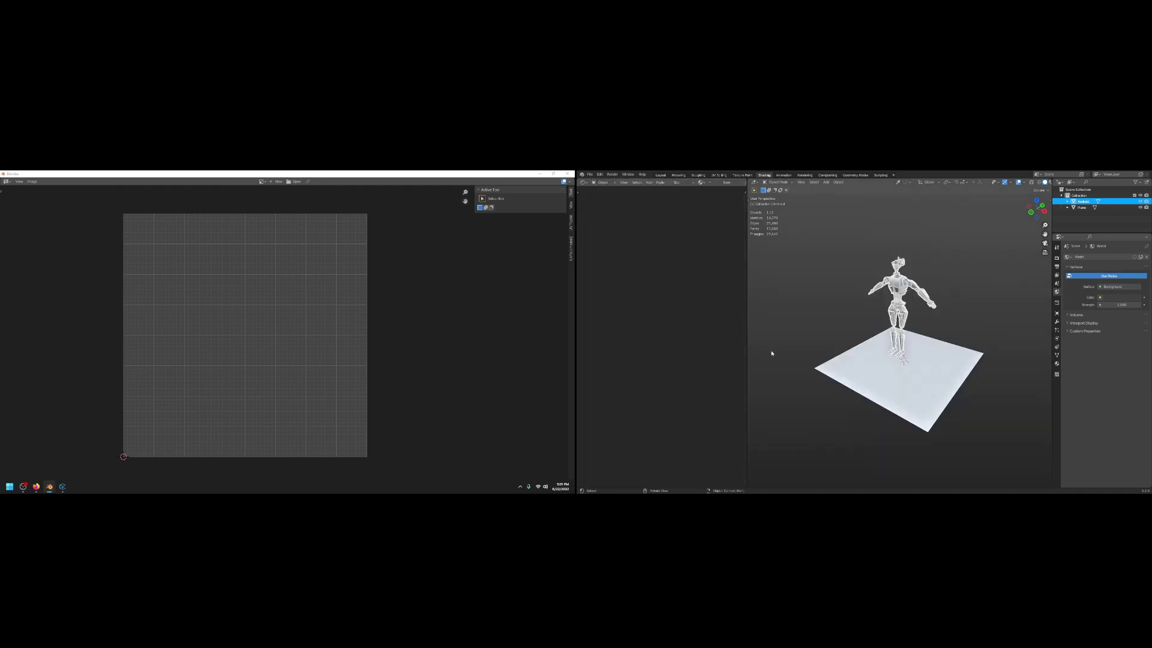
right_click(748, 339)
click(732, 336)
click(849, 329)
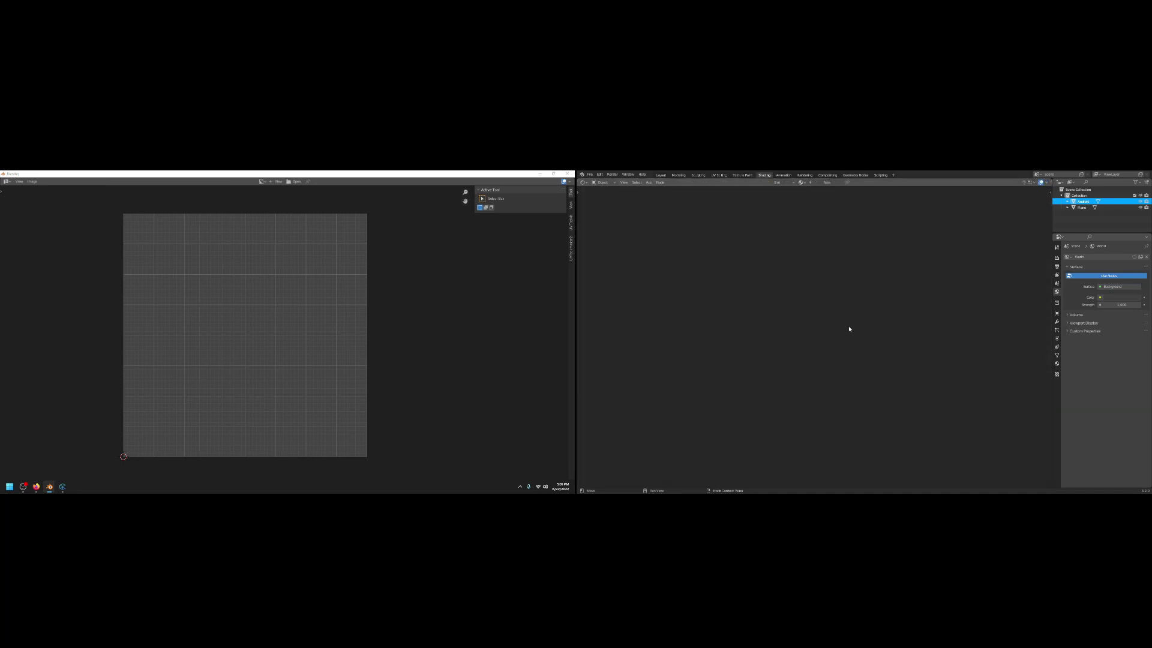
Turn the second window into a 3D Viewport with a perspective view of the robot
click(7, 181)
click(24, 198)
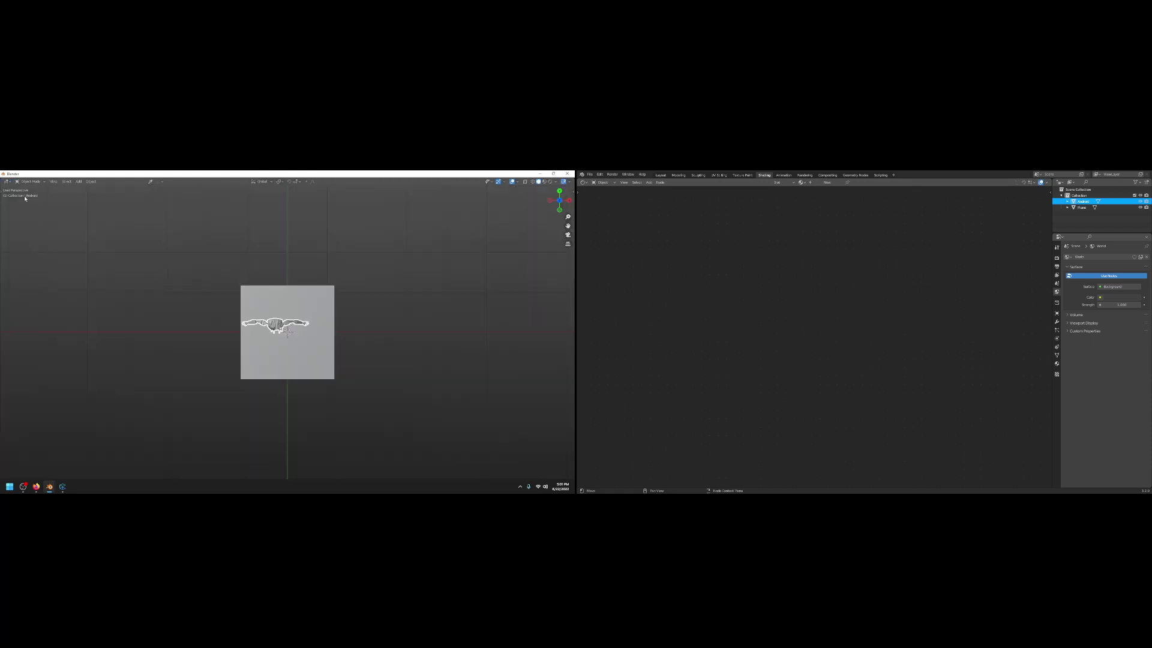
click(392, 307)
middle_drag(381, 388, 491, 330)
scroll(334, 337, up, 3)
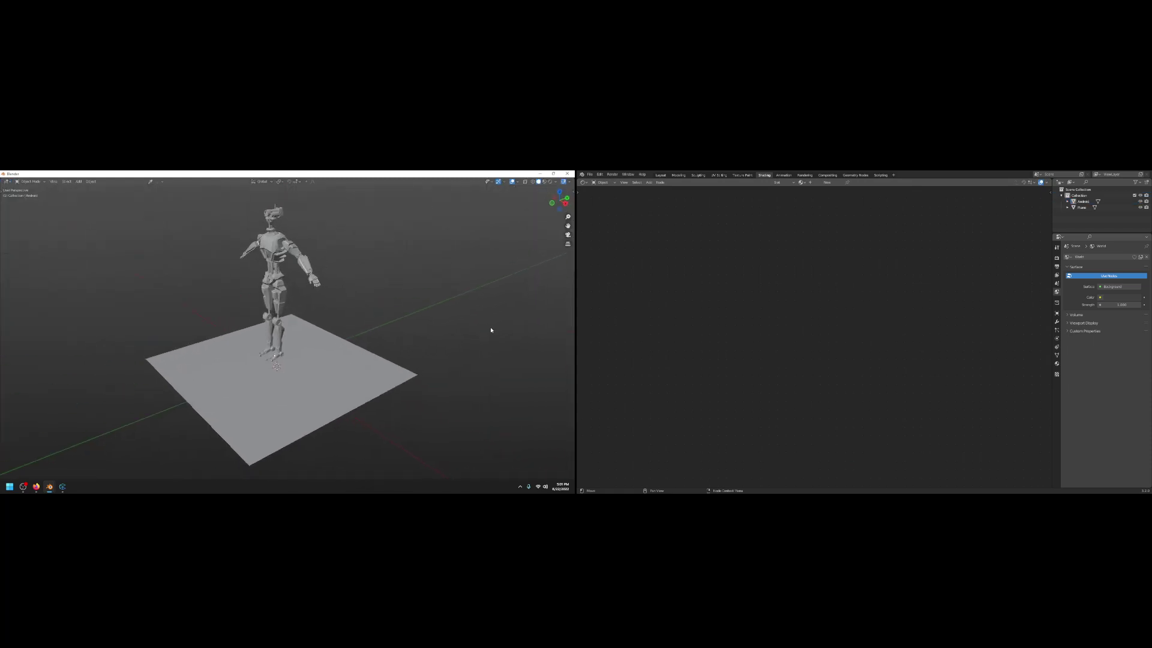
Enable Ambient Occlusion and Screen Space Reflections, use Material Preview, and hide gizmos and overlays
click(1056, 257)
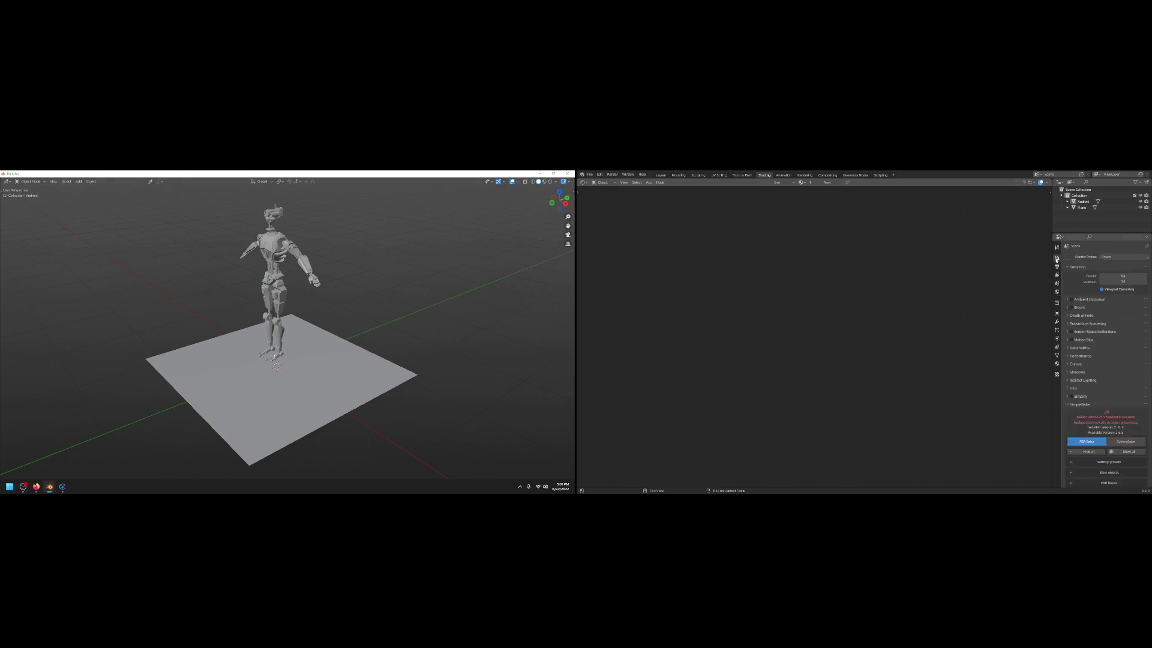
click(1071, 300)
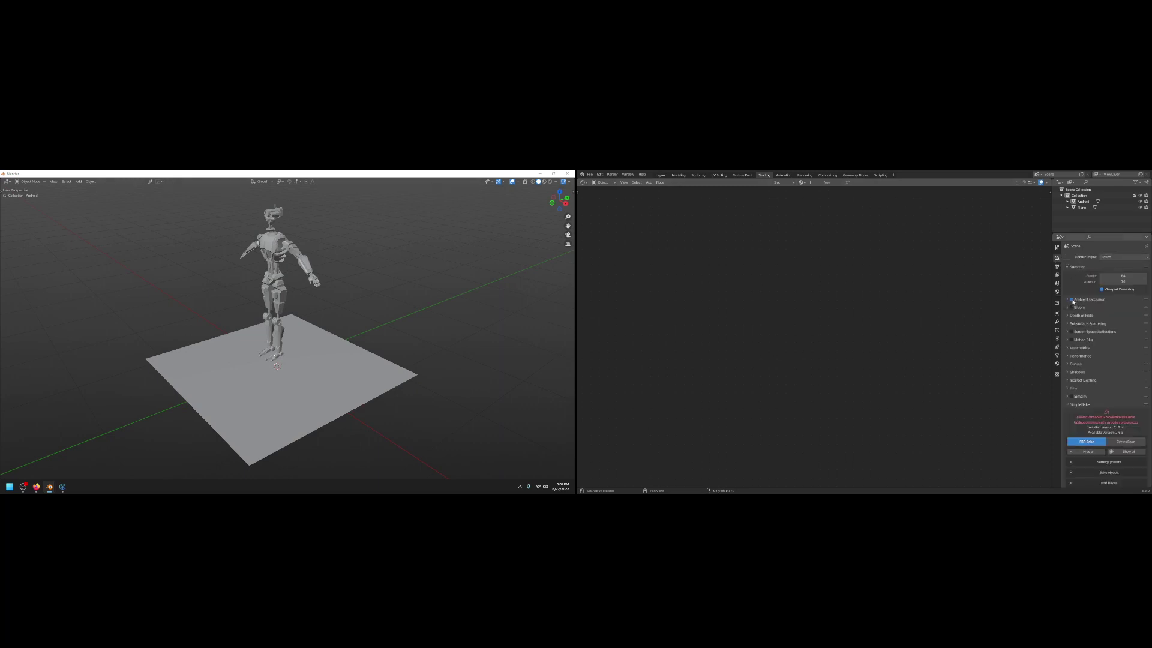
click(1071, 331)
click(544, 182)
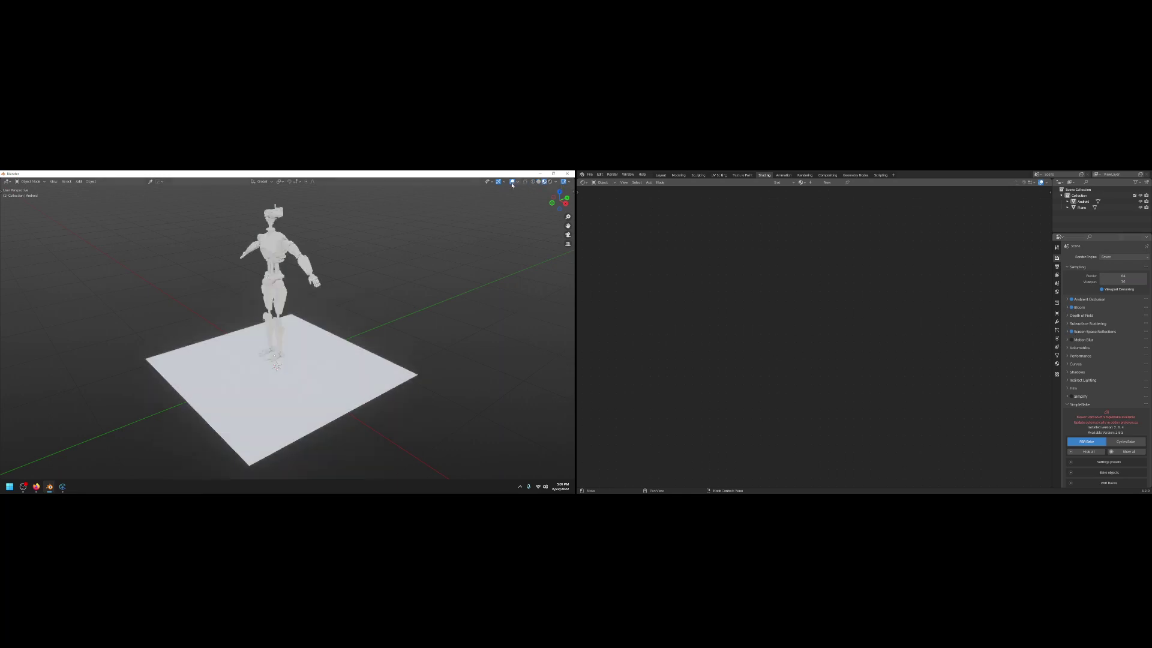
click(511, 182)
click(498, 181)
mouse_move(380, 300)
middle_down()
mouse_move(350, 326)
mouse_move(370, 294)
middle_up()
click(267, 242)
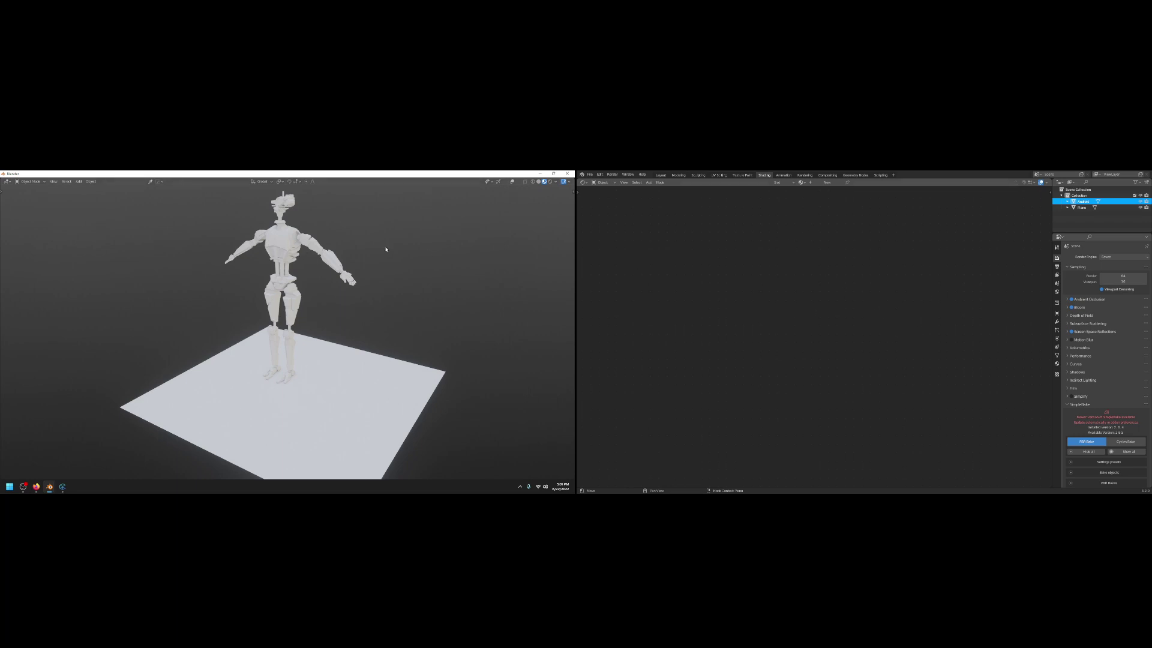
Create a new material for the robot with Roughness lowered to 0.114
click(825, 182)
click(895, 213)
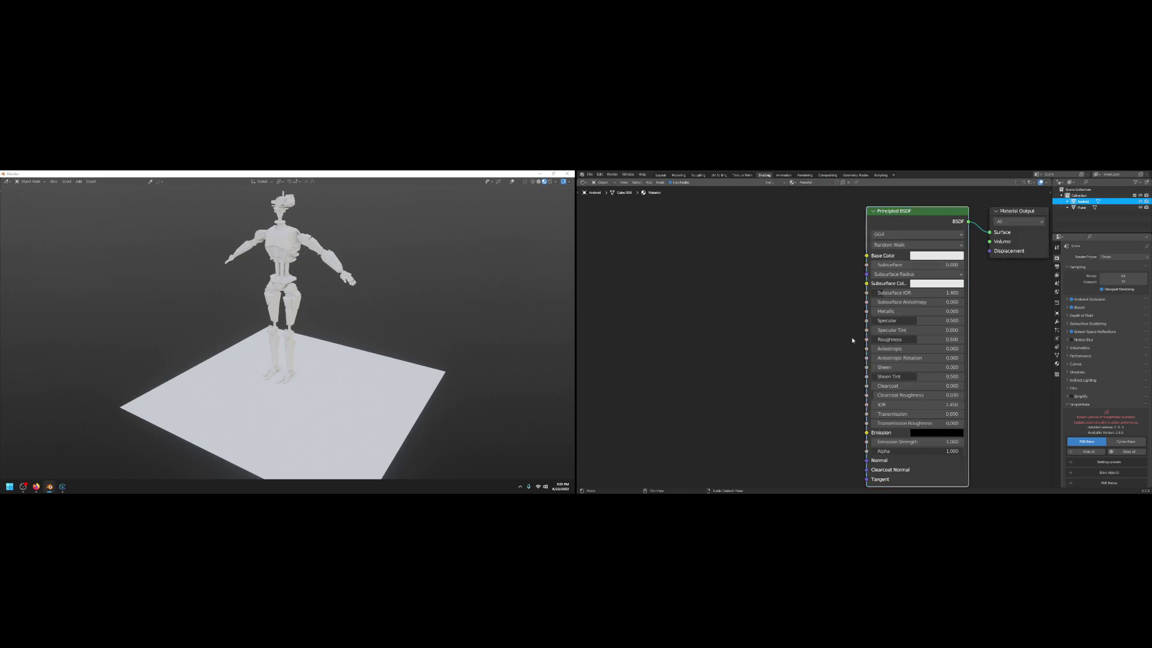
middle_drag(845, 364, 865, 383)
drag(920, 334, 975, 312)
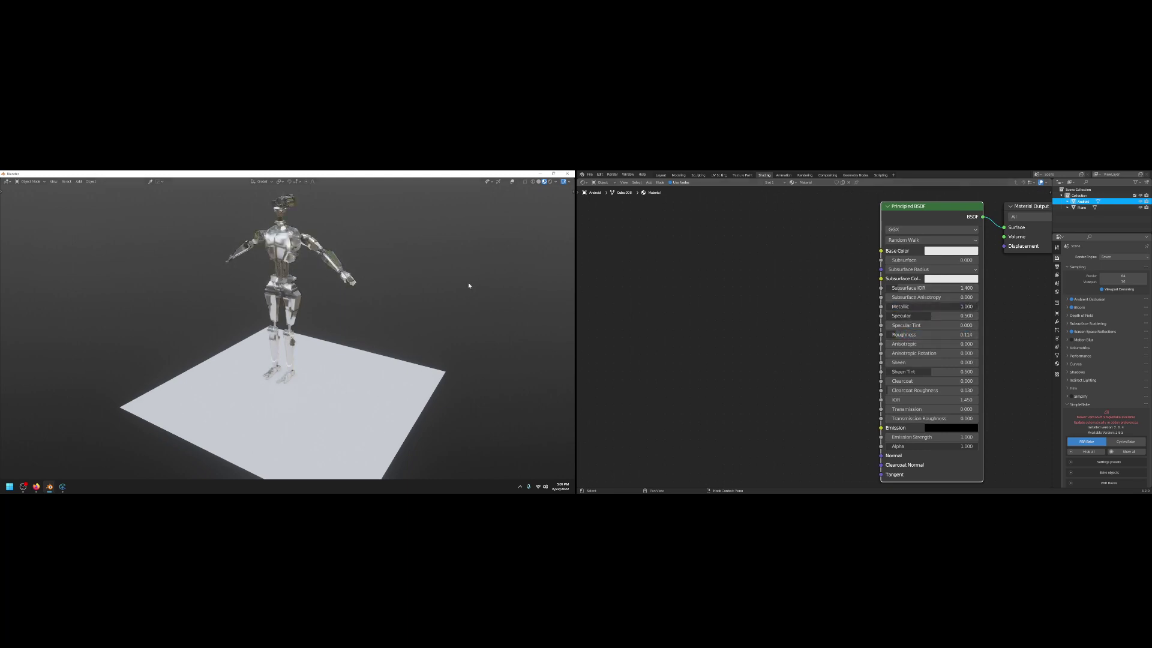
middle_drag(465, 282, 359, 311)
scroll(360, 310, up, 2)
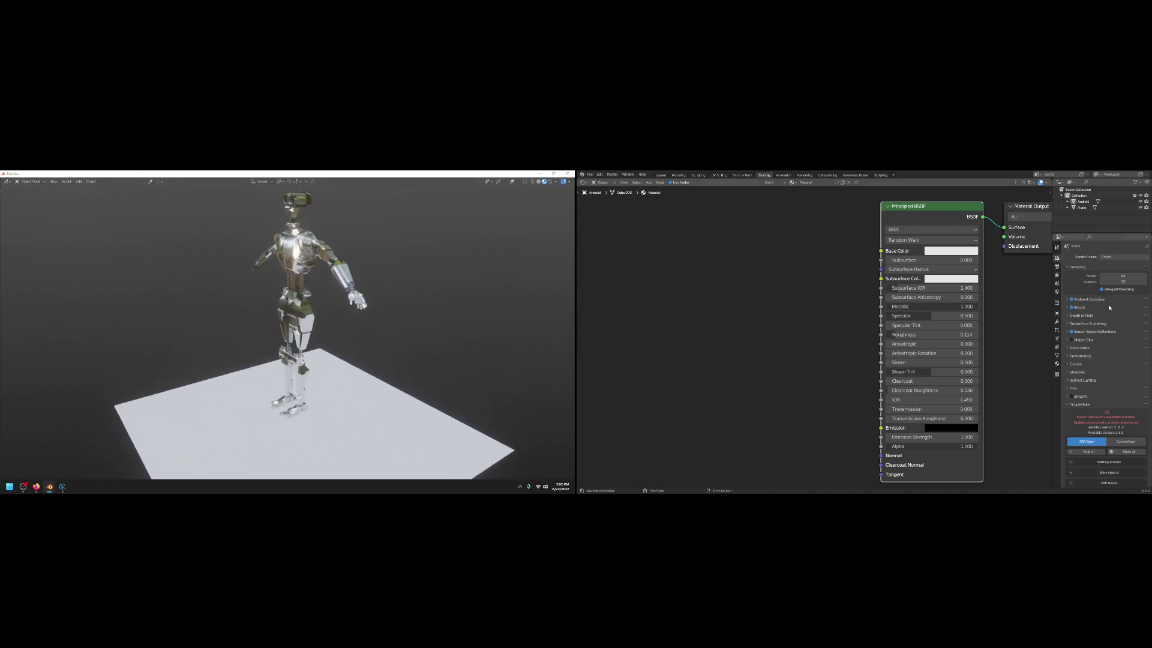
Adjust ambient occlusion distance, switch to a warmer HDRI, and lower bloom radius to 1.398
click(1069, 301)
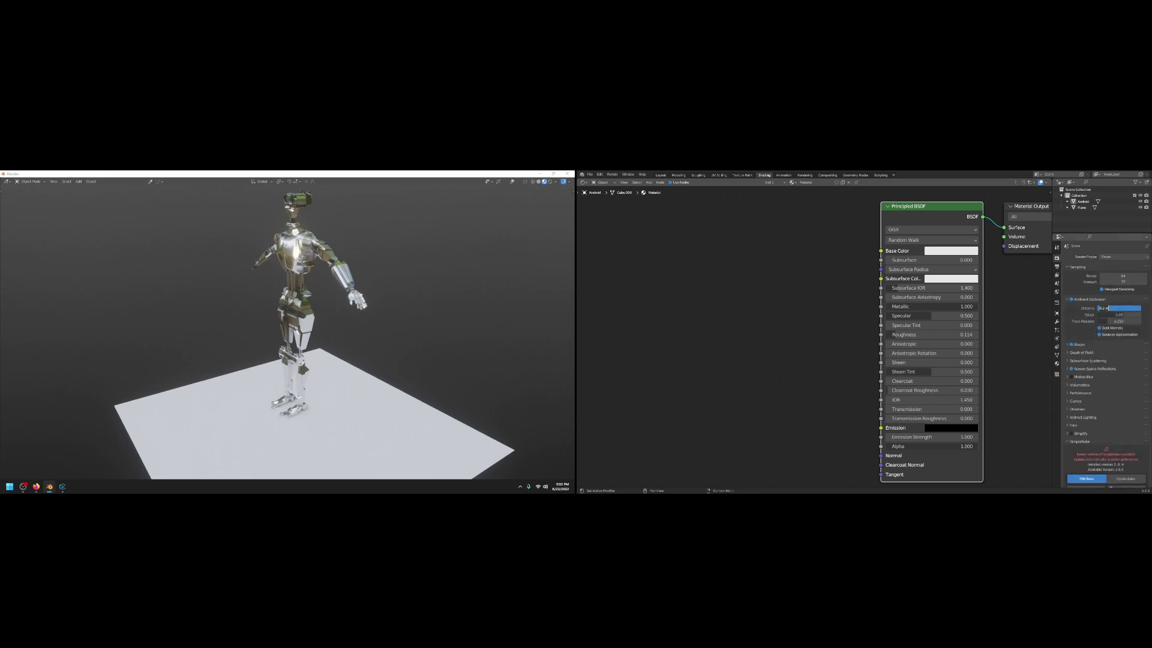
click(1118, 308)
drag(1118, 307, 1114, 308)
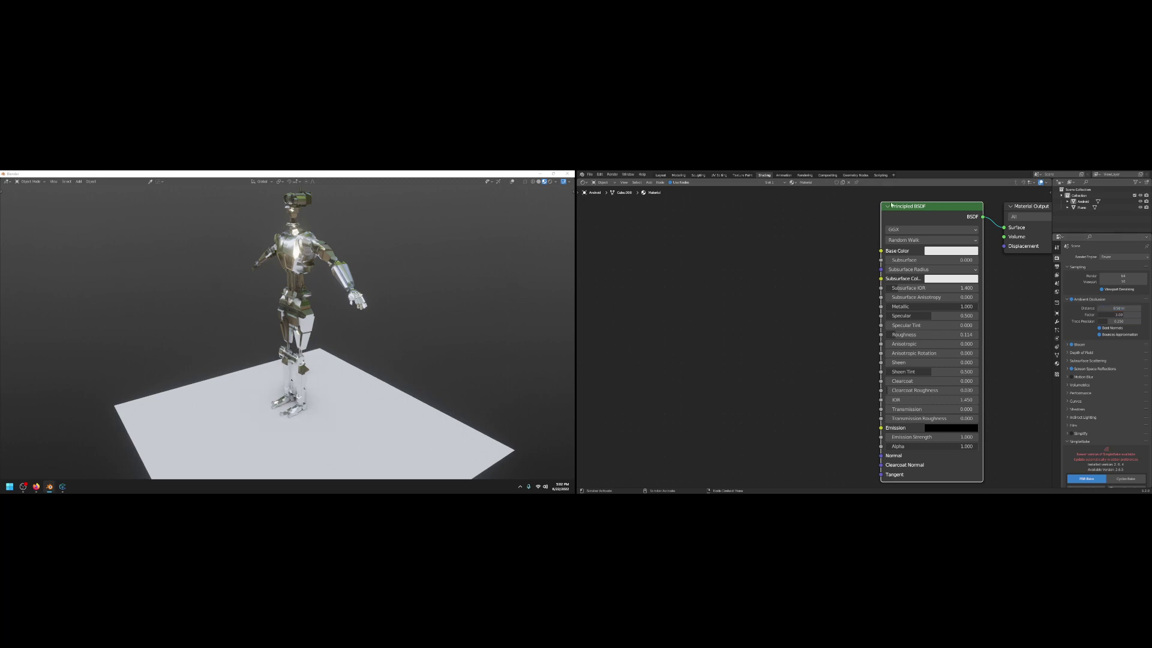
click(555, 181)
click(528, 232)
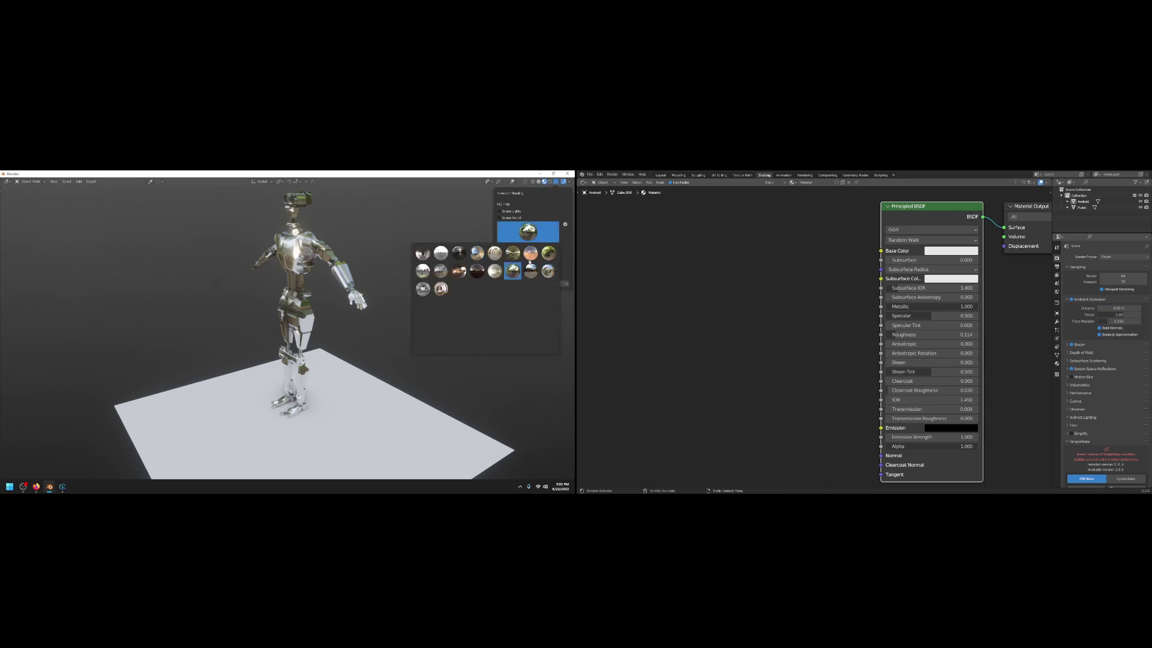
click(424, 255)
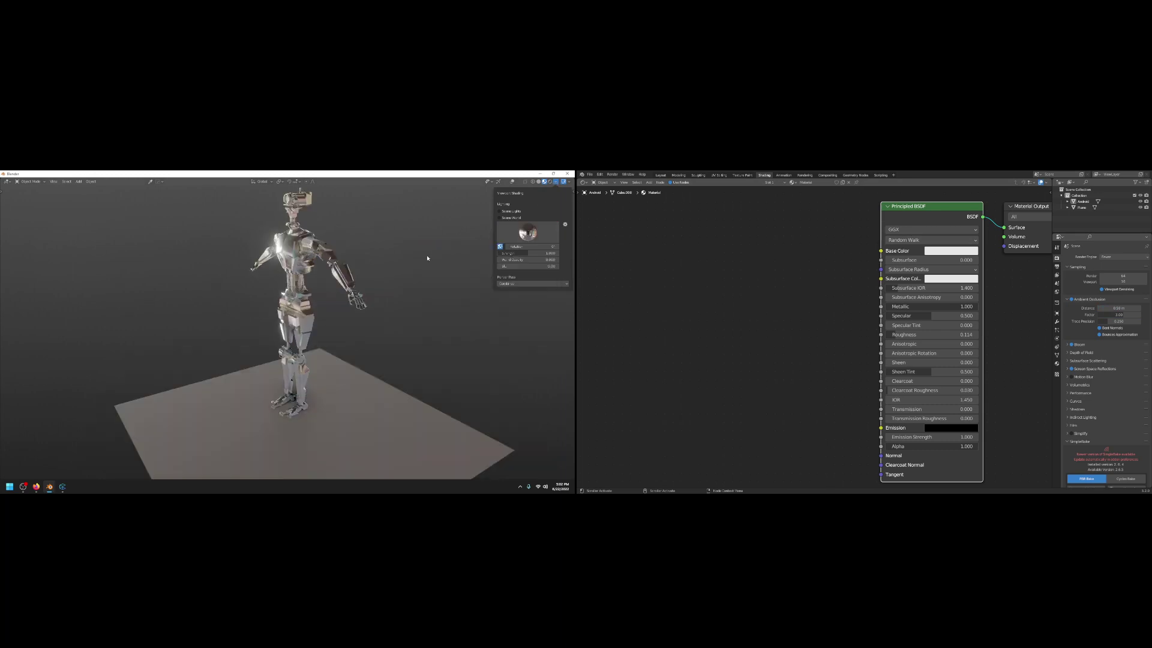
middle_drag(371, 302, 396, 303)
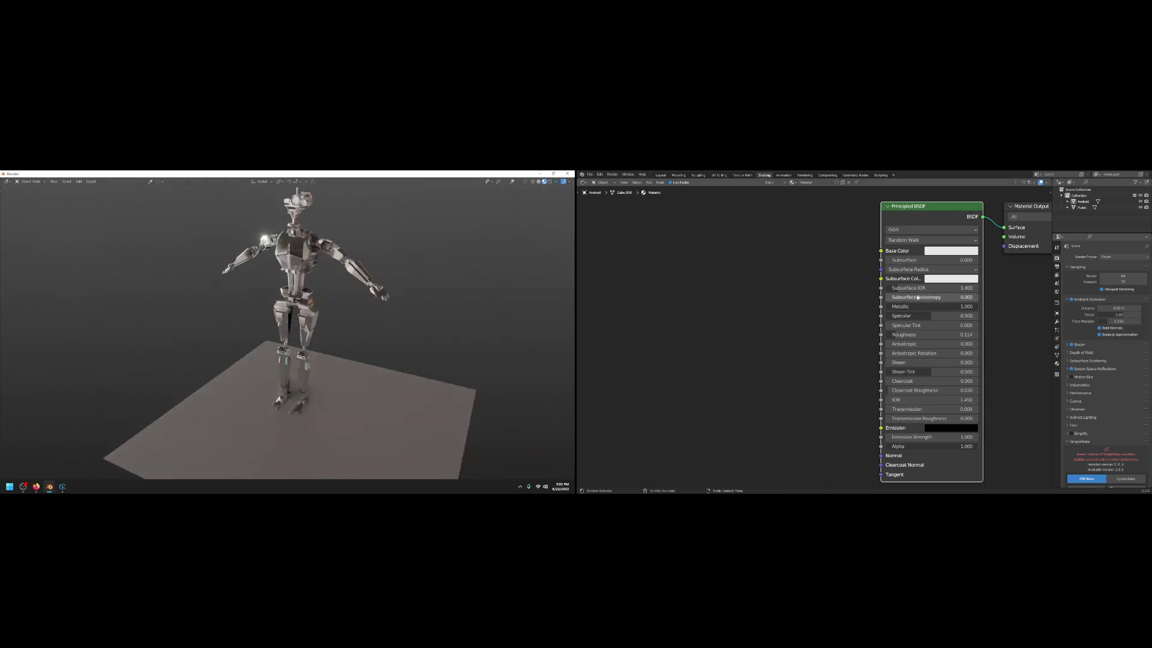
click(1068, 345)
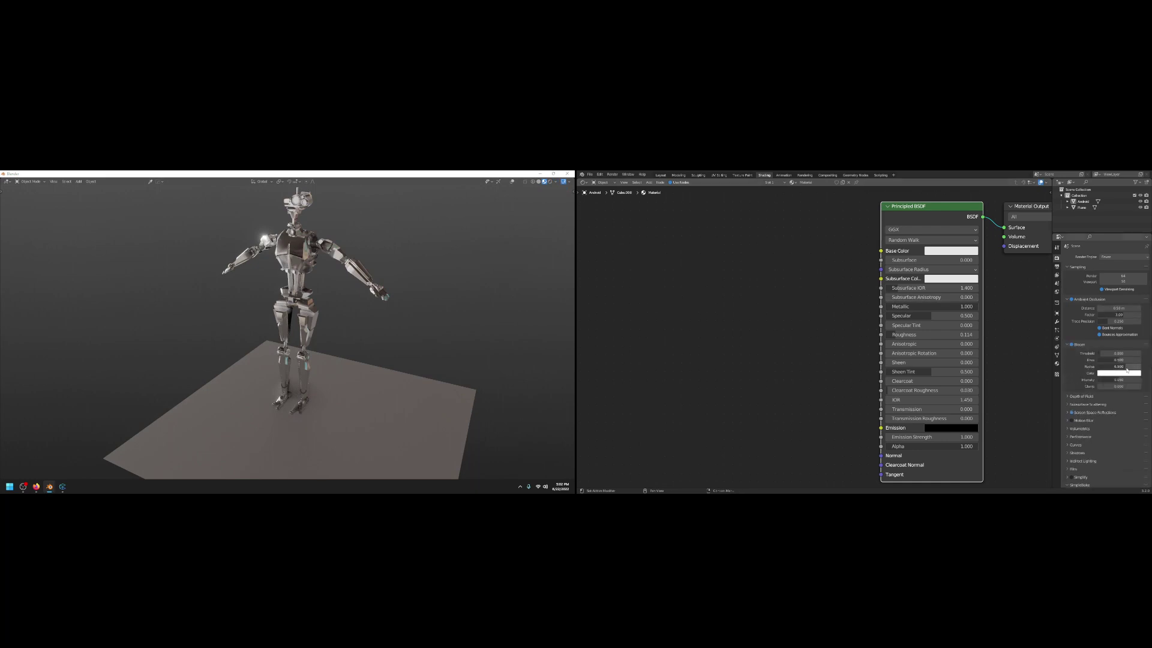
drag(1127, 369, 1092, 370)
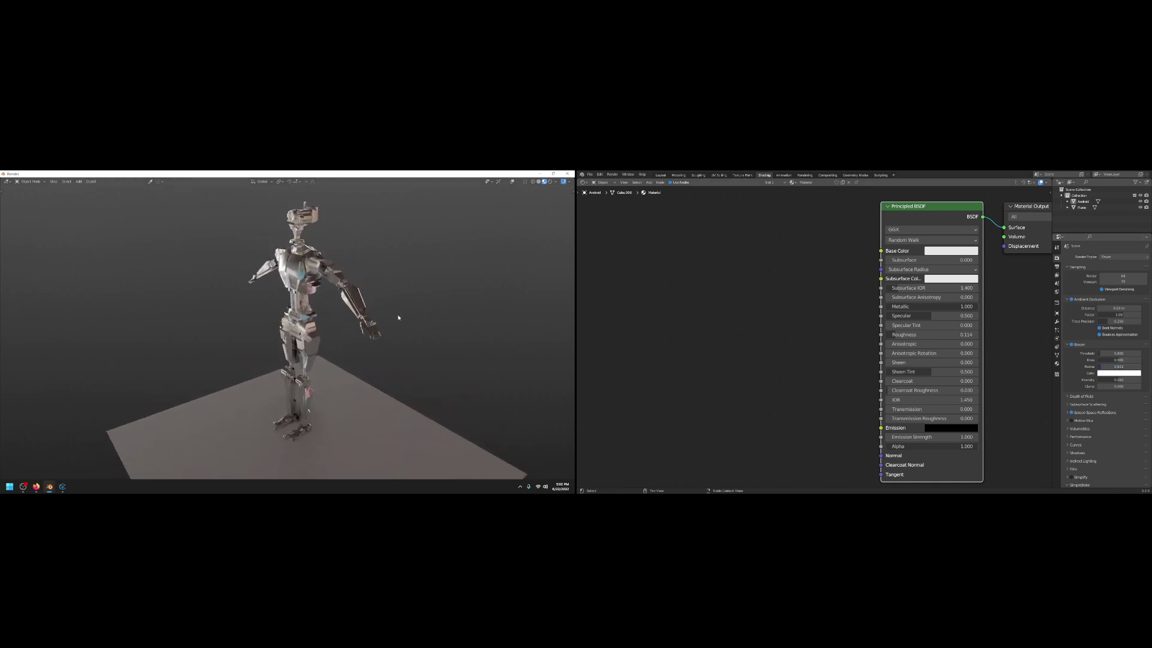
In Layout, split the left asset area and make the upper half a material-preview 3D viewport
click(661, 175)
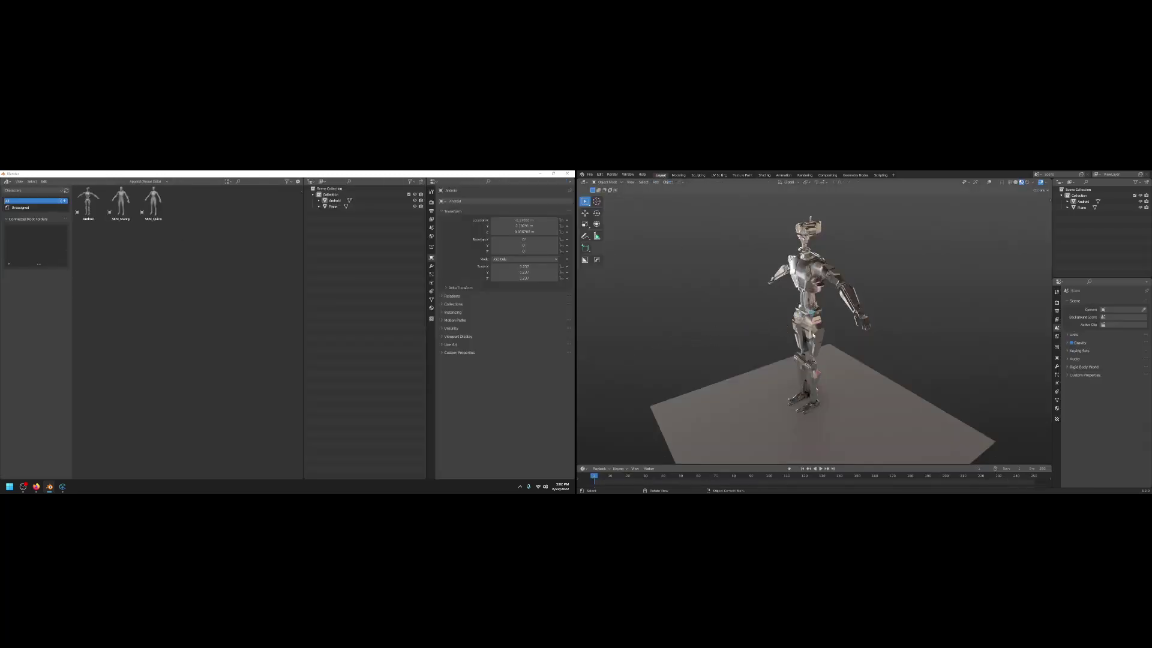
click(334, 201)
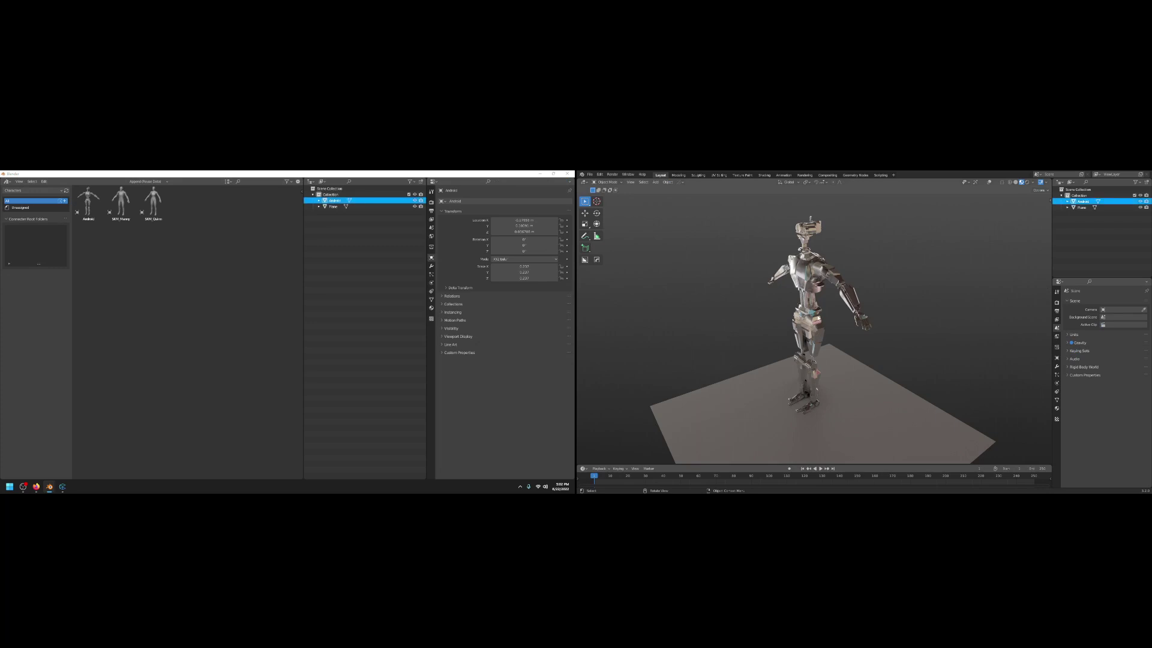
drag(2, 178, 20, 290)
click(6, 181)
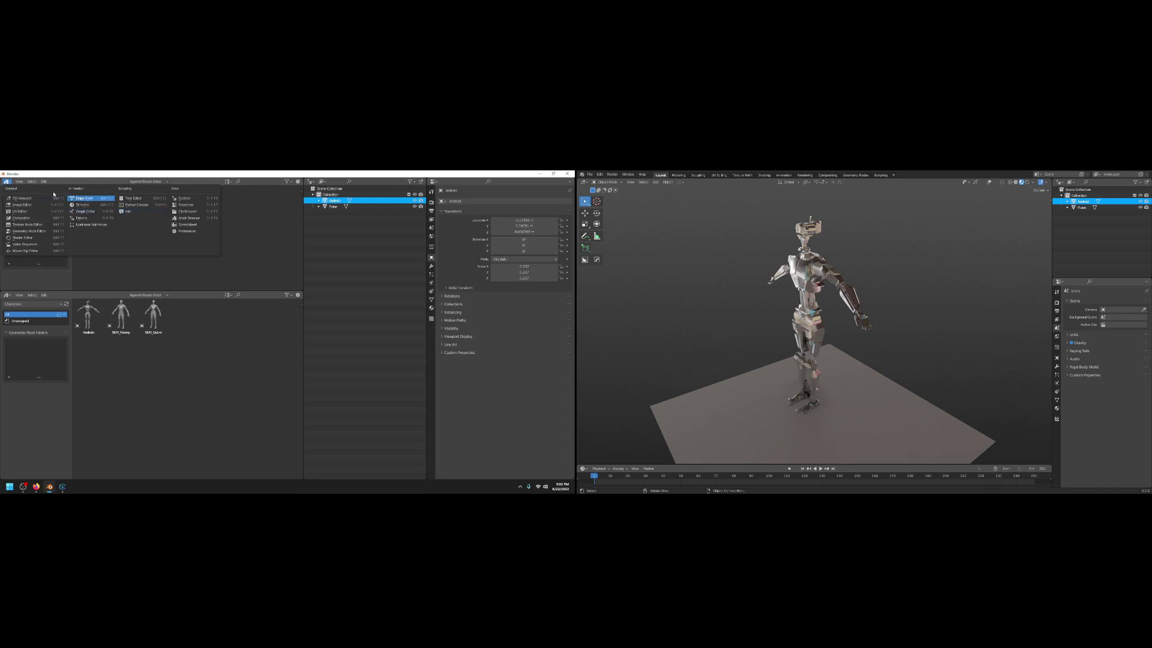
click(29, 197)
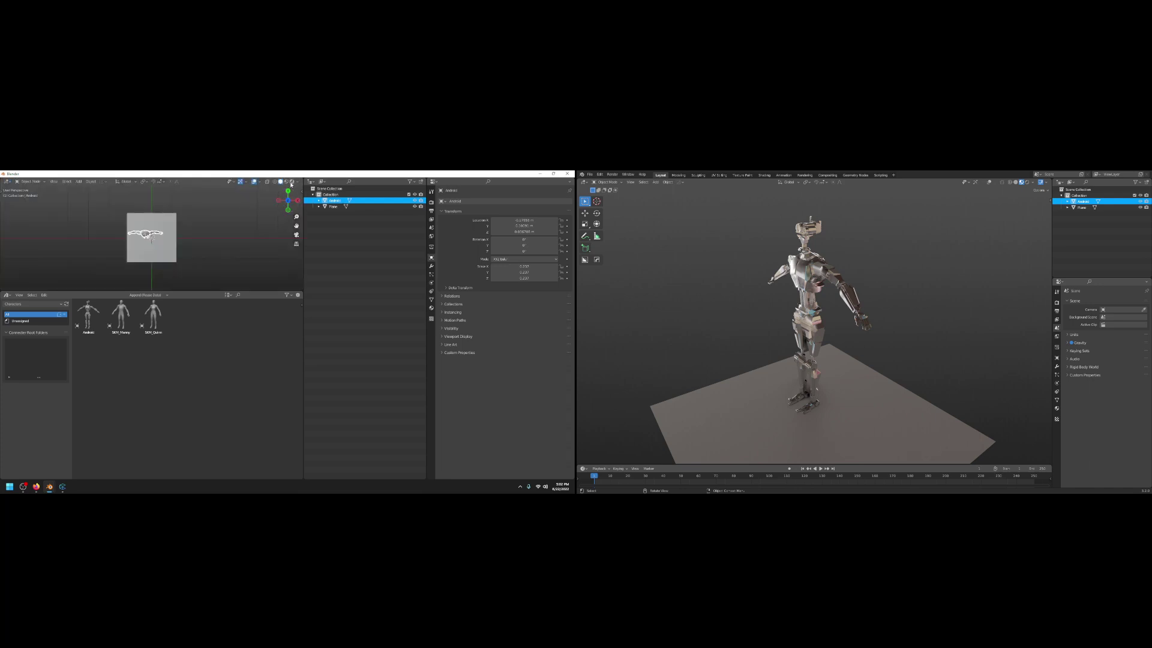
click(291, 182)
click(286, 182)
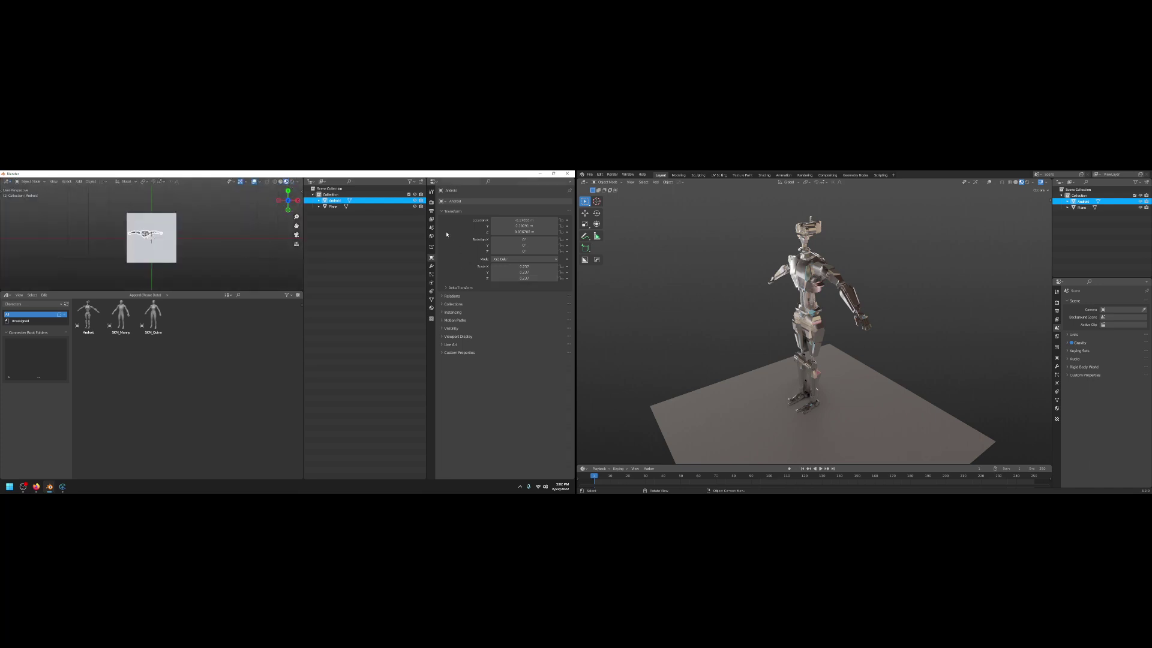
Set the render engine to Cycles with 8 render threads
click(432, 203)
click(507, 201)
click(507, 222)
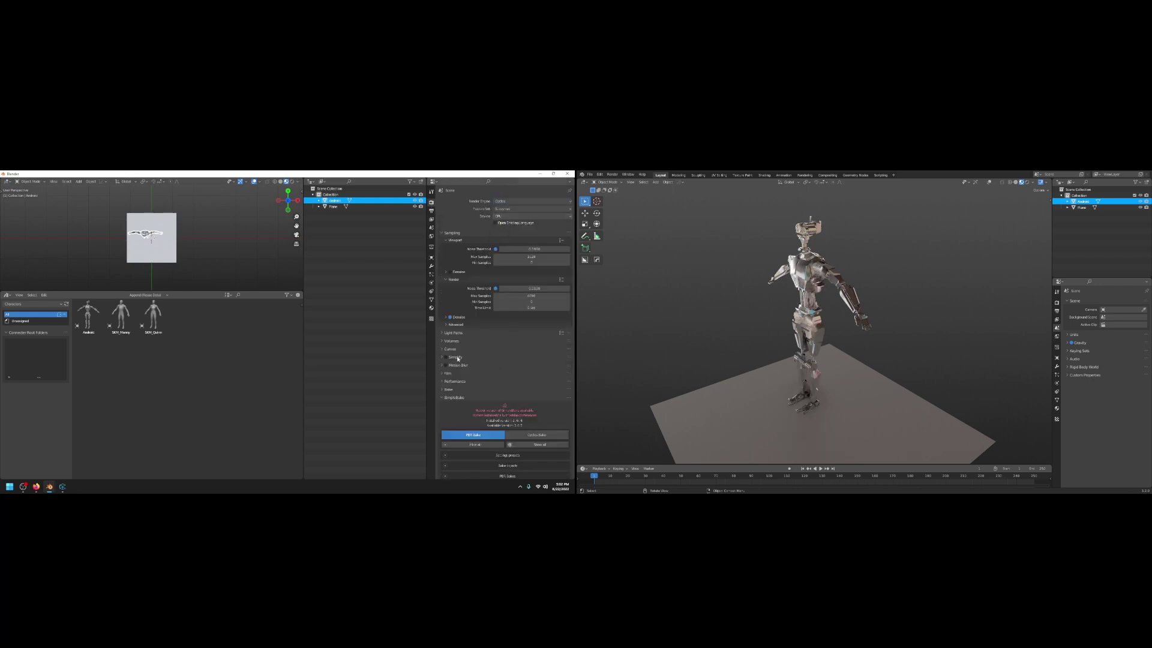
click(456, 382)
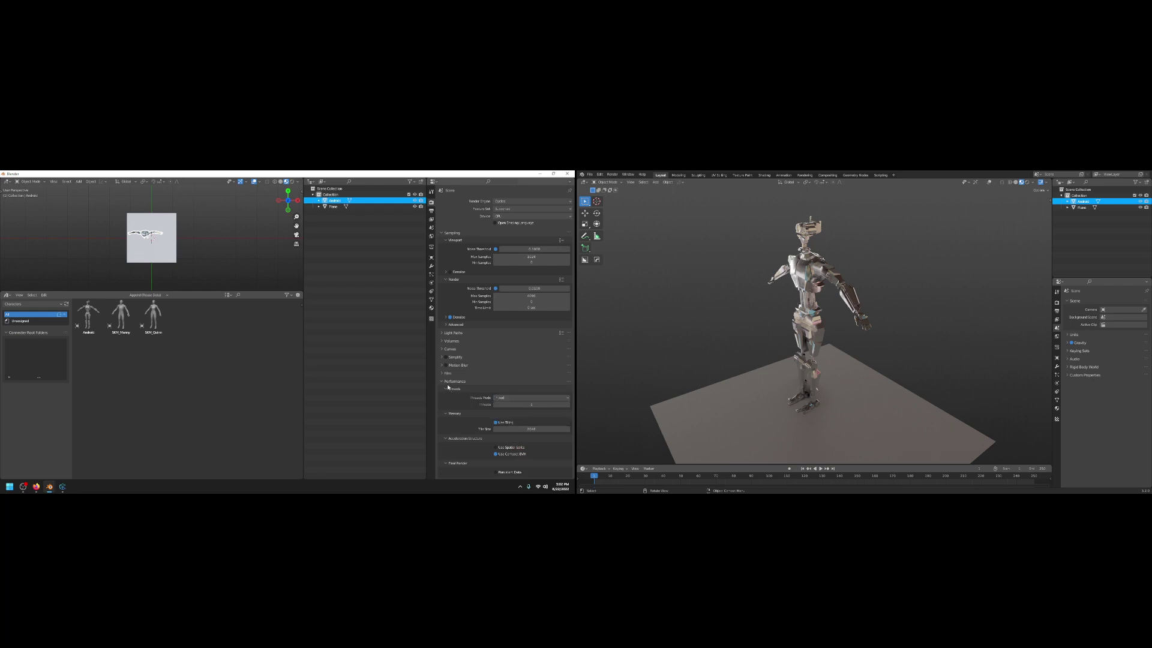
click(520, 405)
text(8)
key(Return)
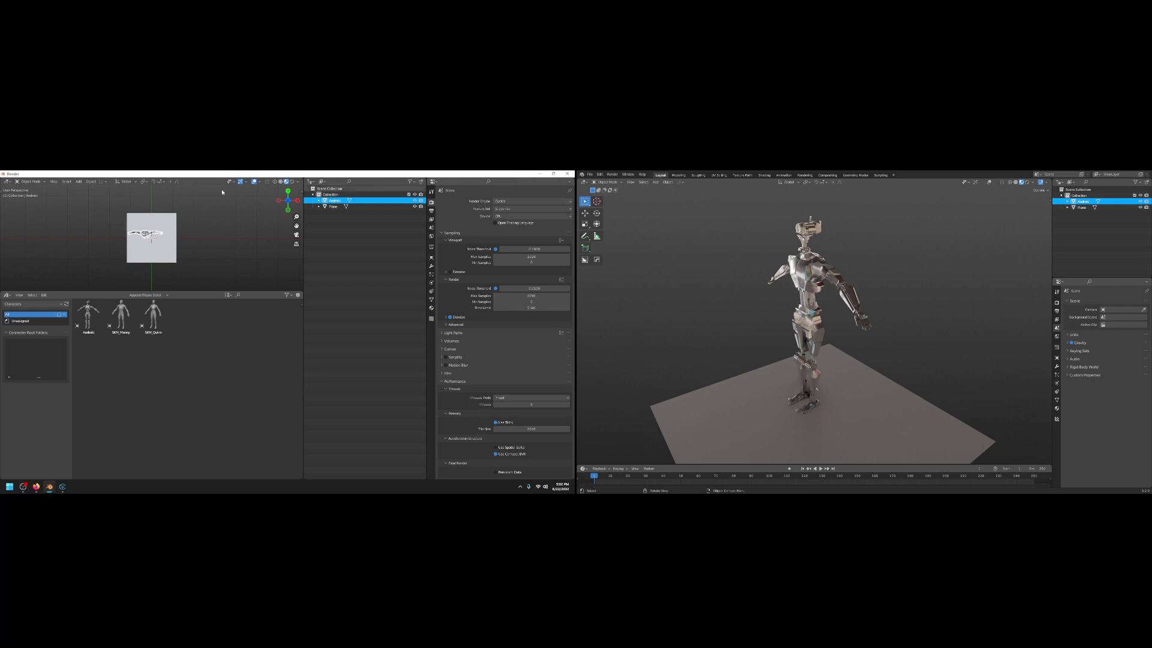
Show the upper viewport rendered, lit by a chosen HDRI without scene lights or world, overlays hidden
click(293, 182)
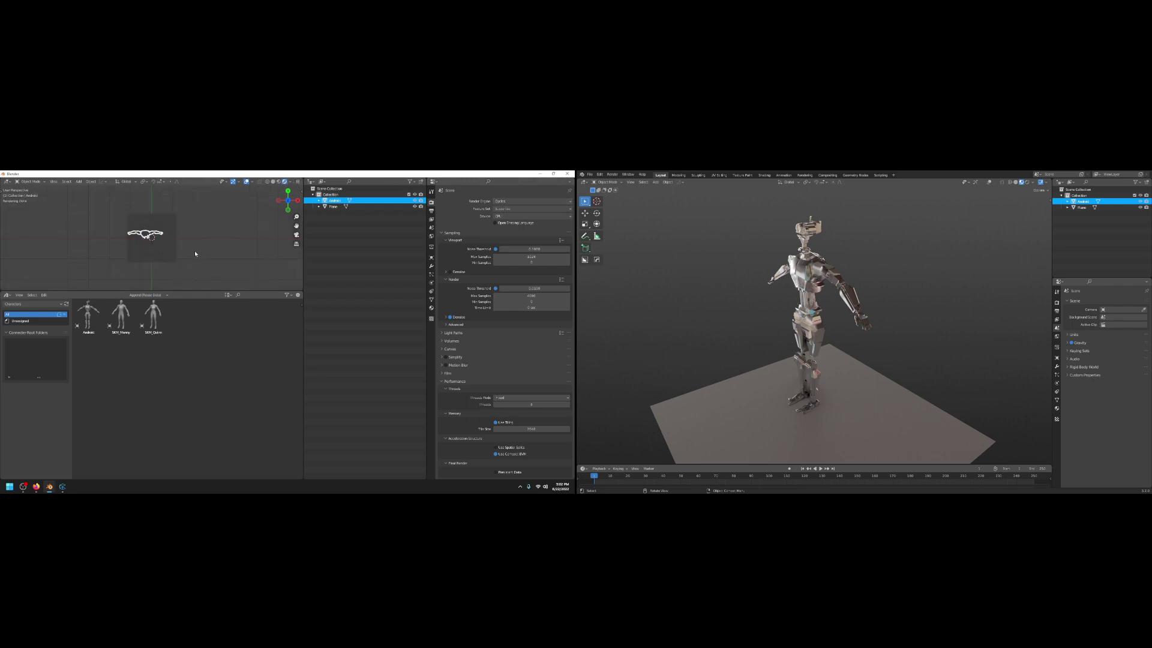
click(289, 181)
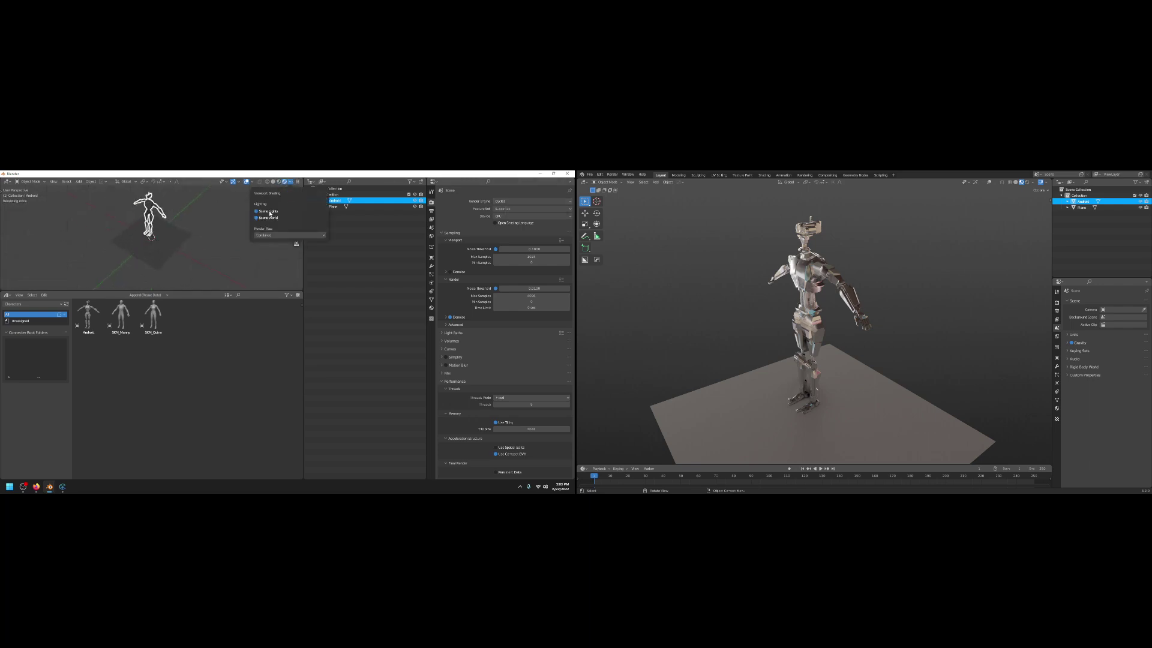
click(270, 211)
click(268, 217)
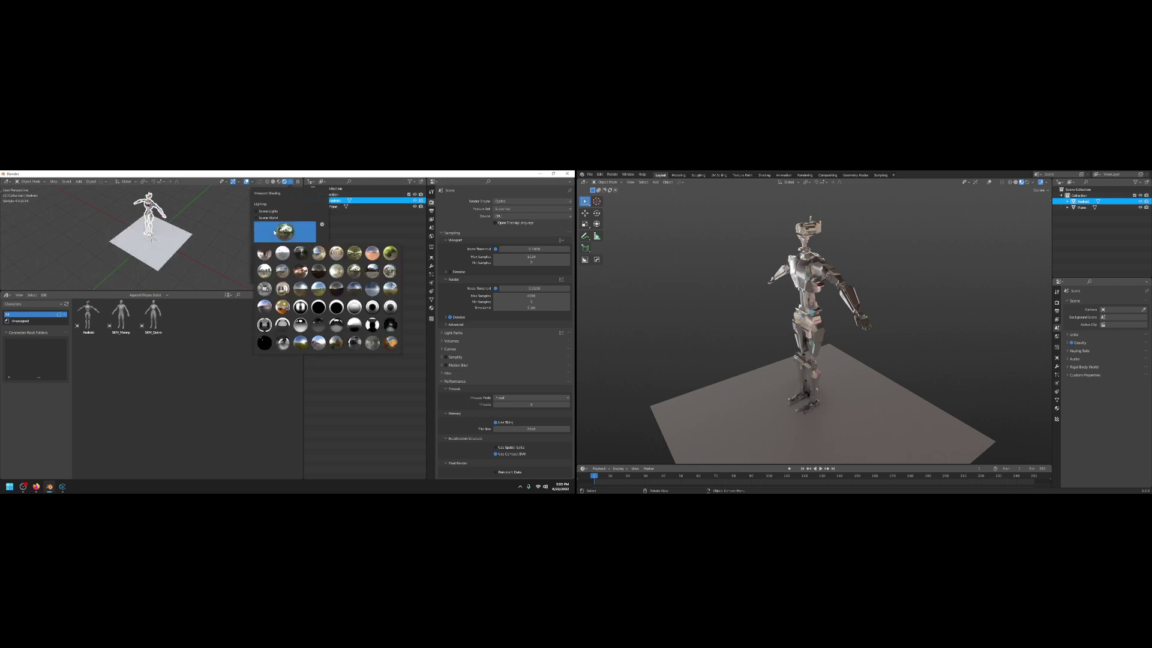
click(368, 272)
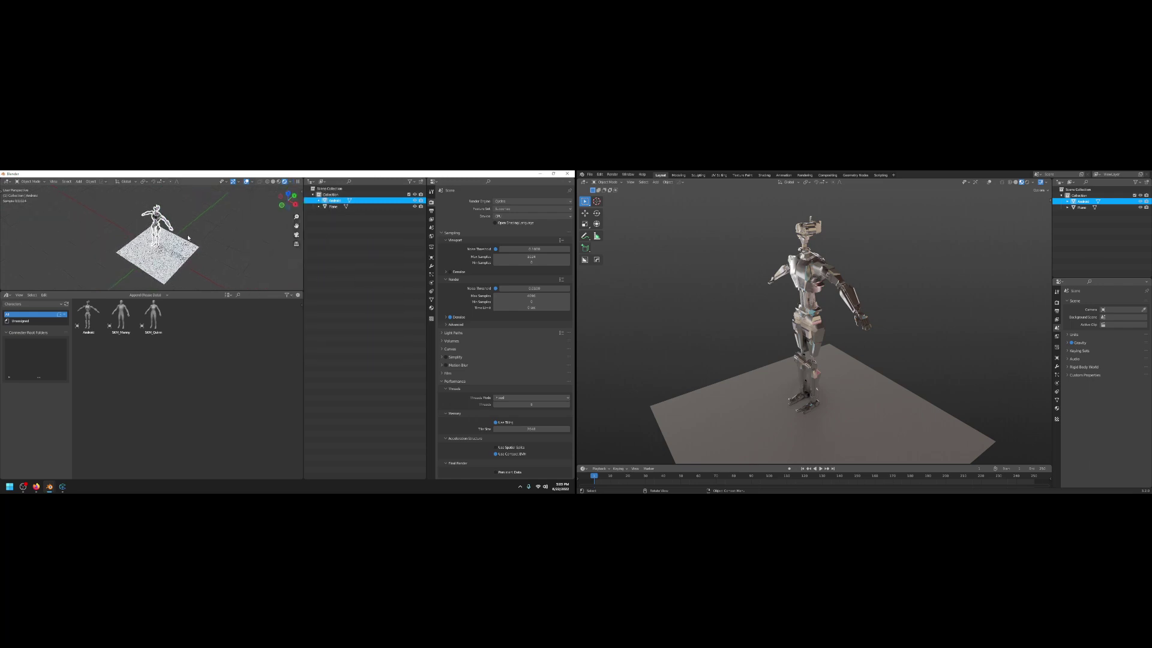
click(233, 181)
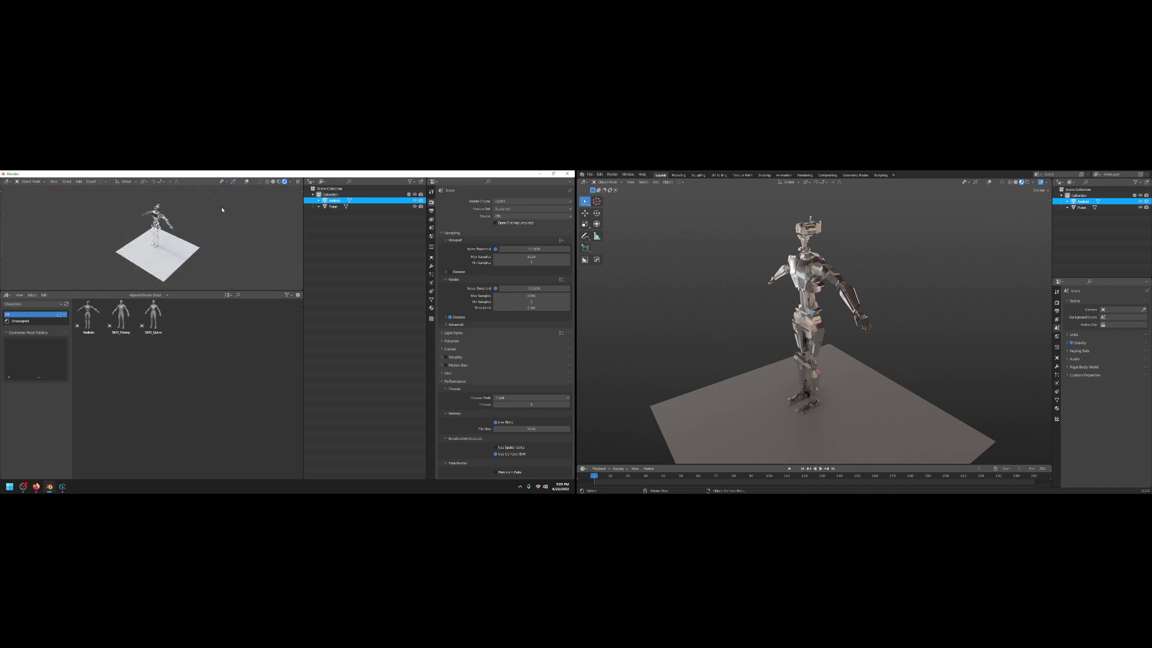
middle_drag(171, 224, 190, 219)
scroll(190, 218, up, 2)
scroll(189, 219, down, 2)
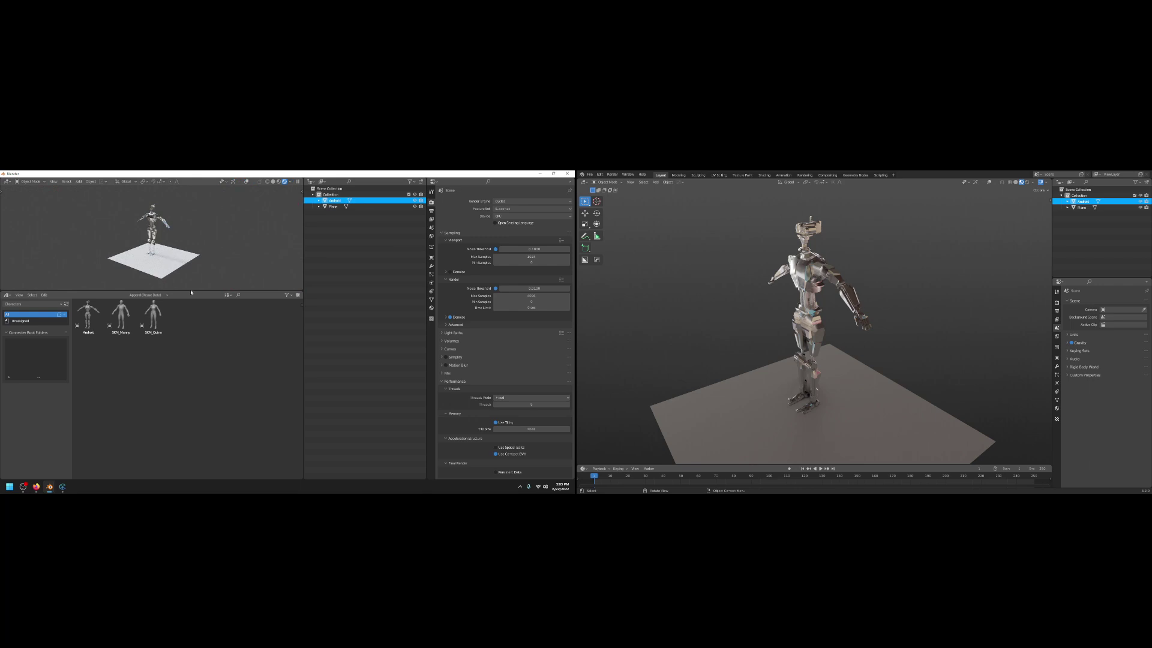
Enlarge the left rendered preview and draw a render region box tightly around the robot
drag(205, 290, 205, 334)
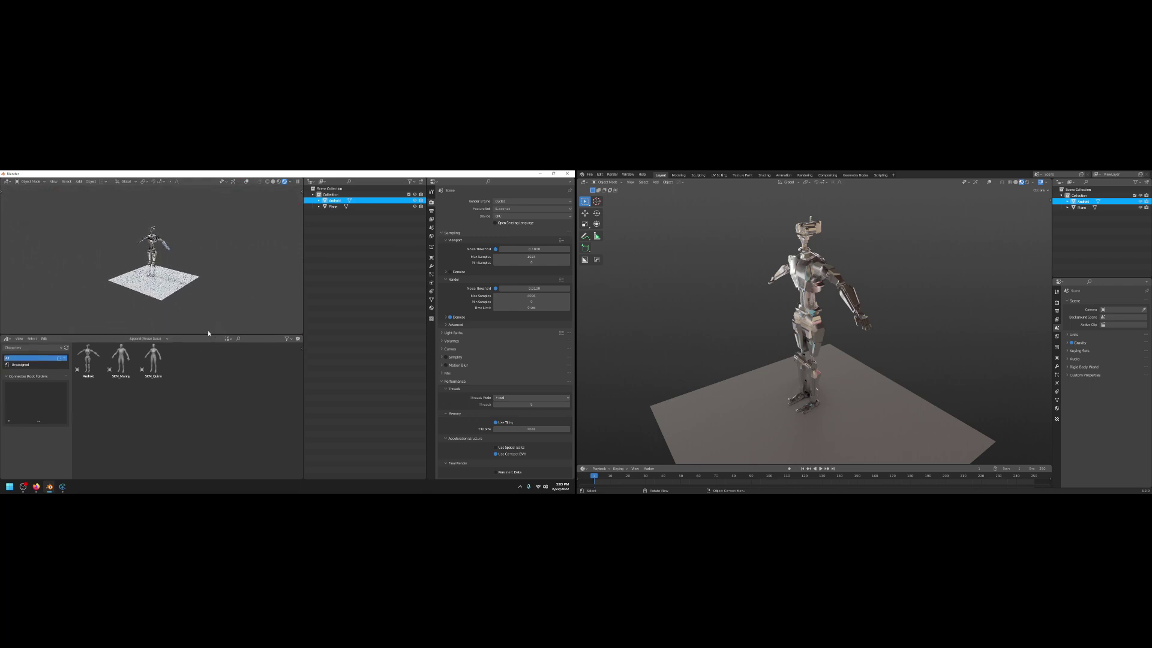
key(ctrl+b)
drag(91, 321, 218, 198)
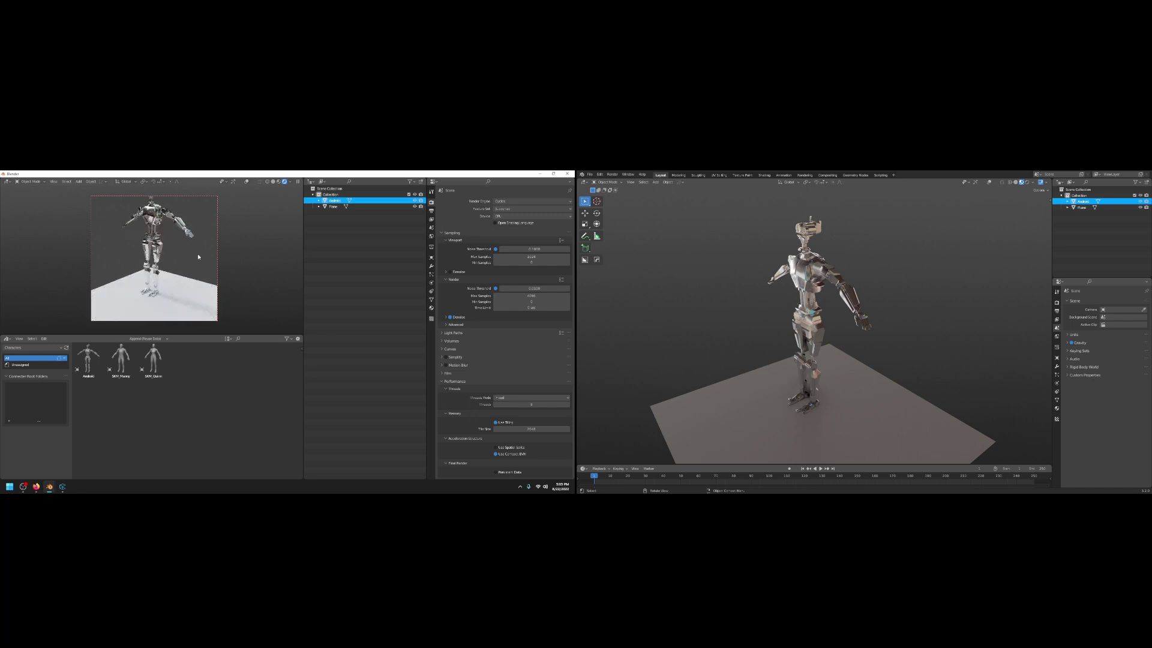
scroll(200, 276, up, 3)
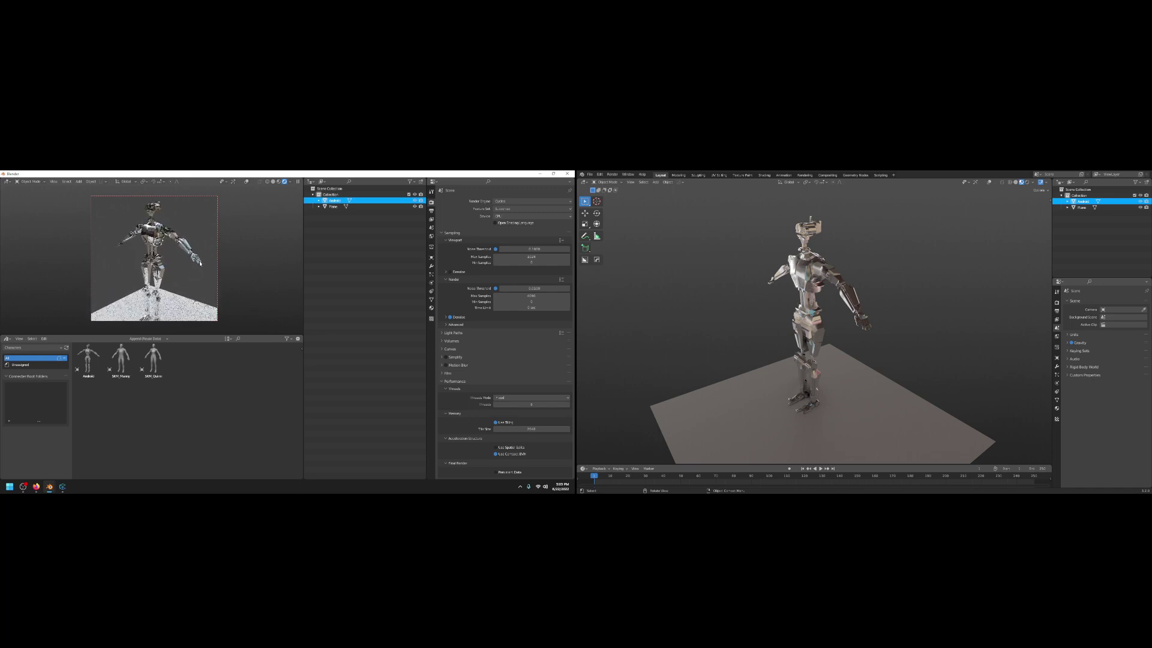
scroll(195, 273, down, 1)
middle_drag(193, 272, 197, 263)
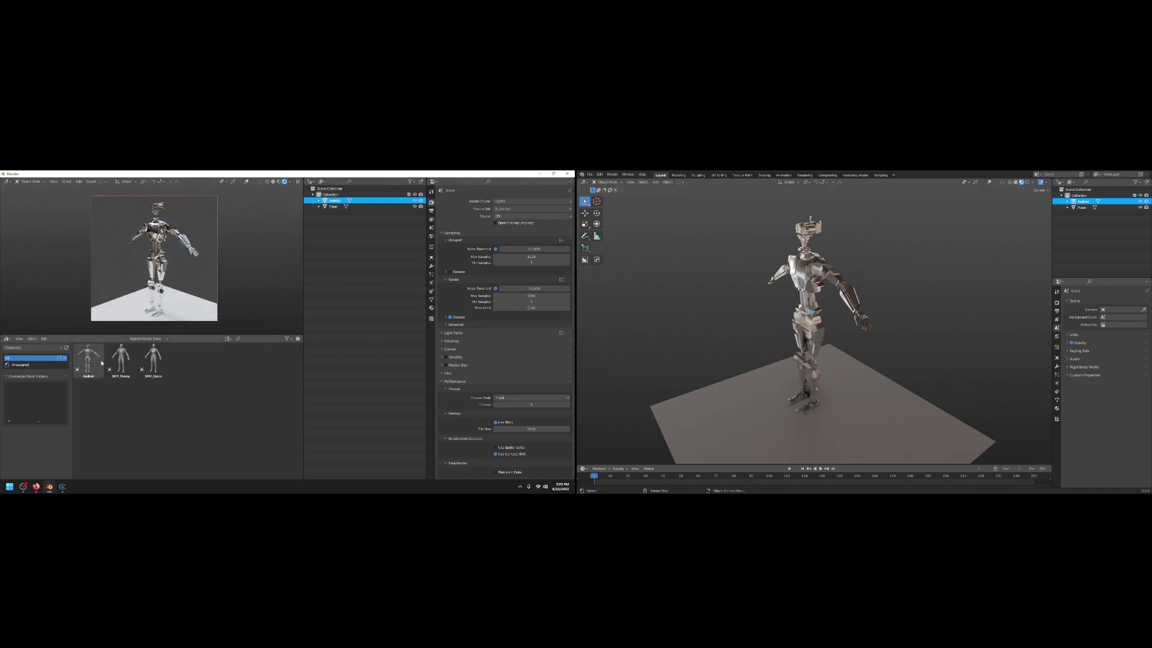
click(7, 338)
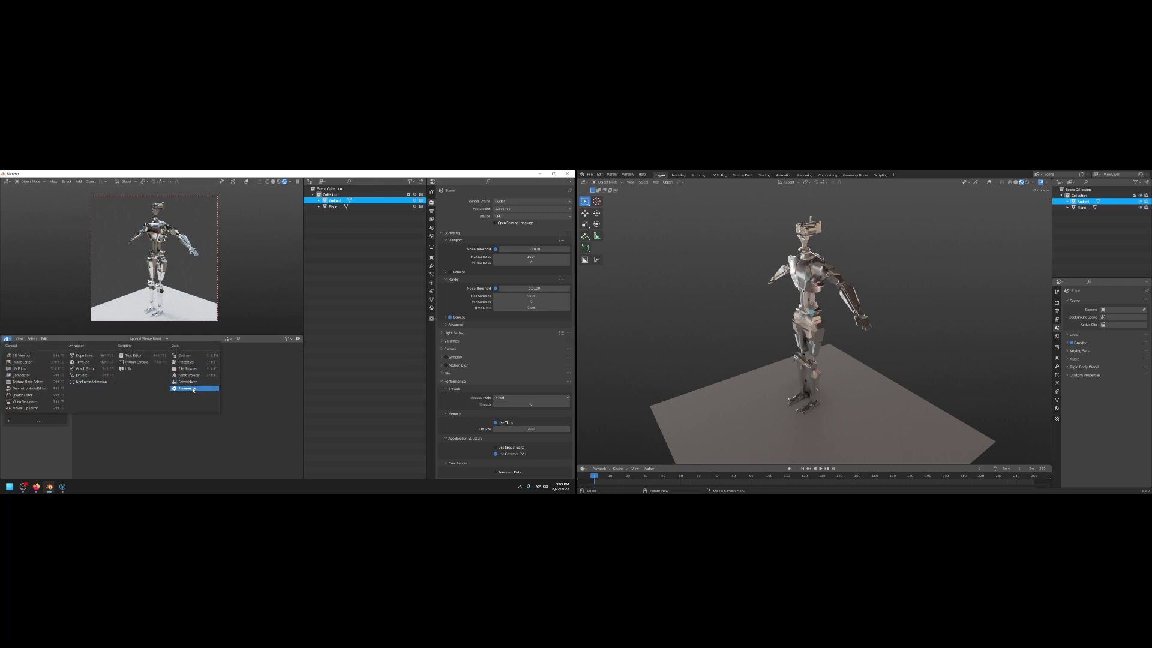
Turn the lower area into a Shader Editor and add a Bevel node beside the Principled BSDF
click(22, 395)
scroll(141, 419, up, 5)
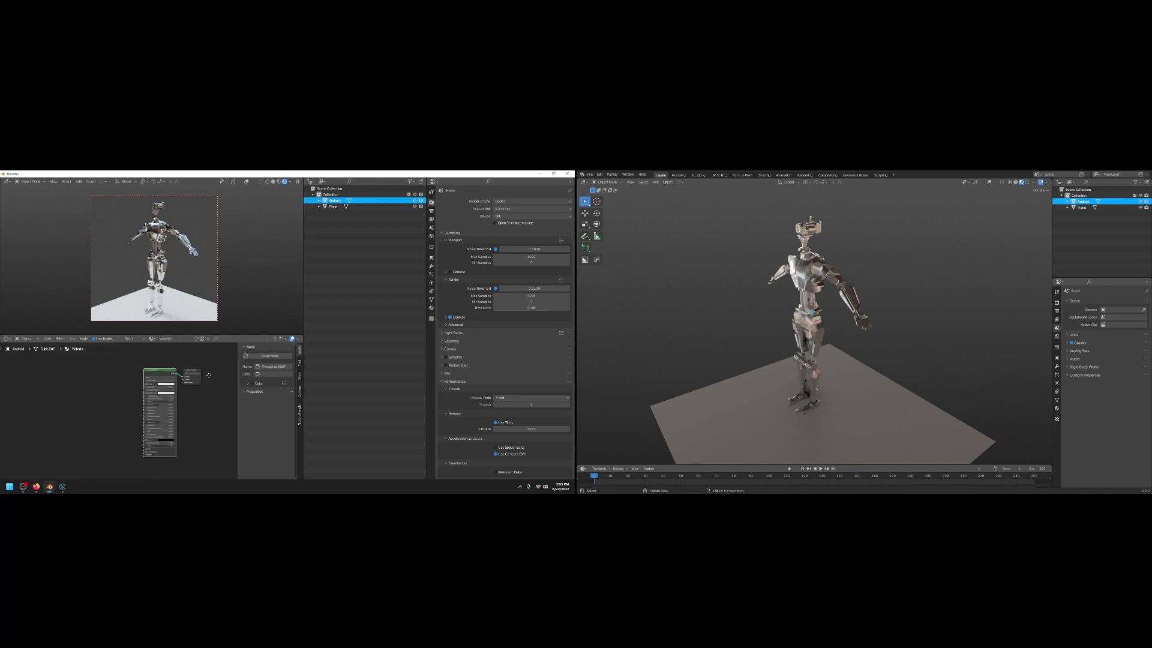
scroll(158, 379, up, 2)
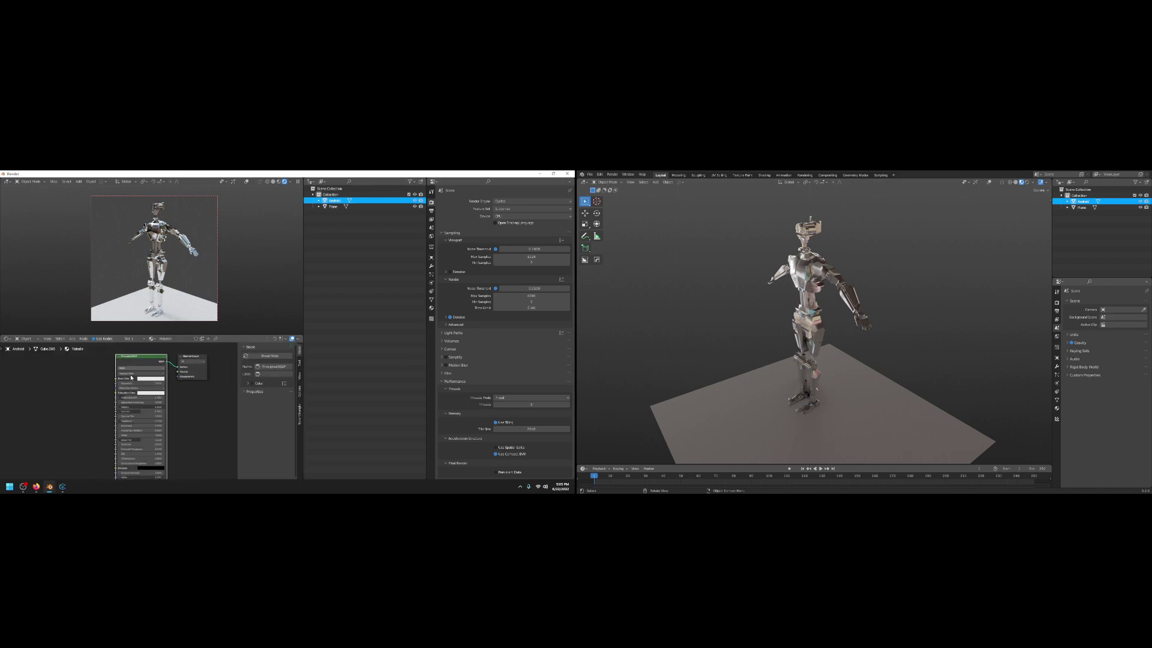
middle_drag(63, 441, 103, 399)
key(shift+a)
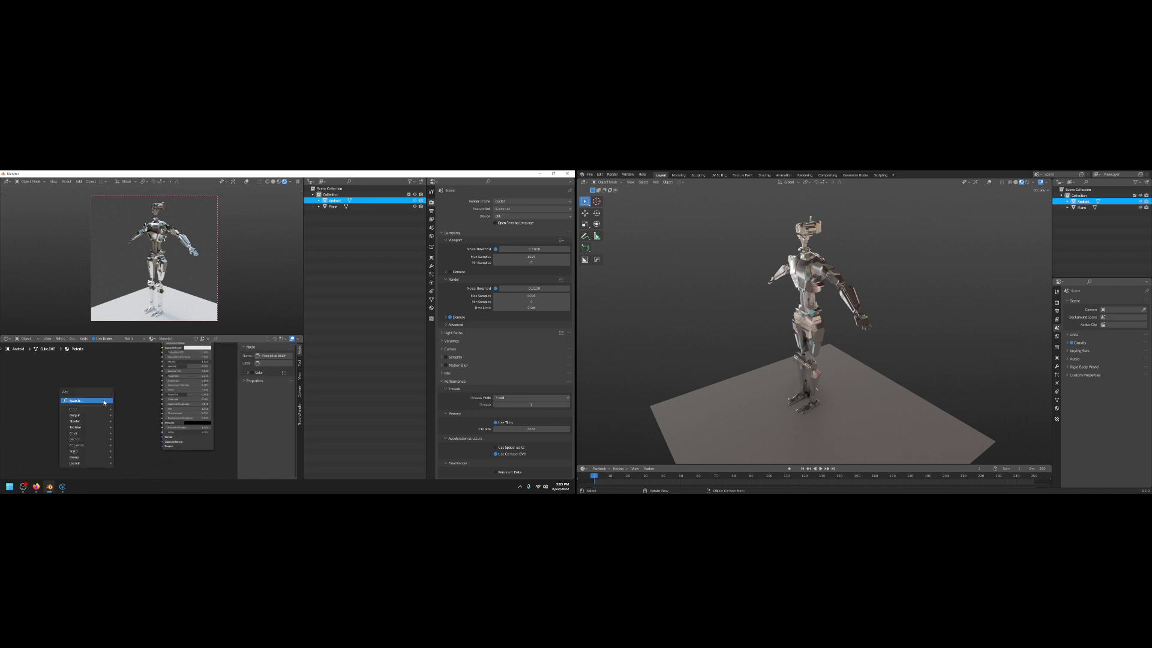
mouse_move(104, 410)
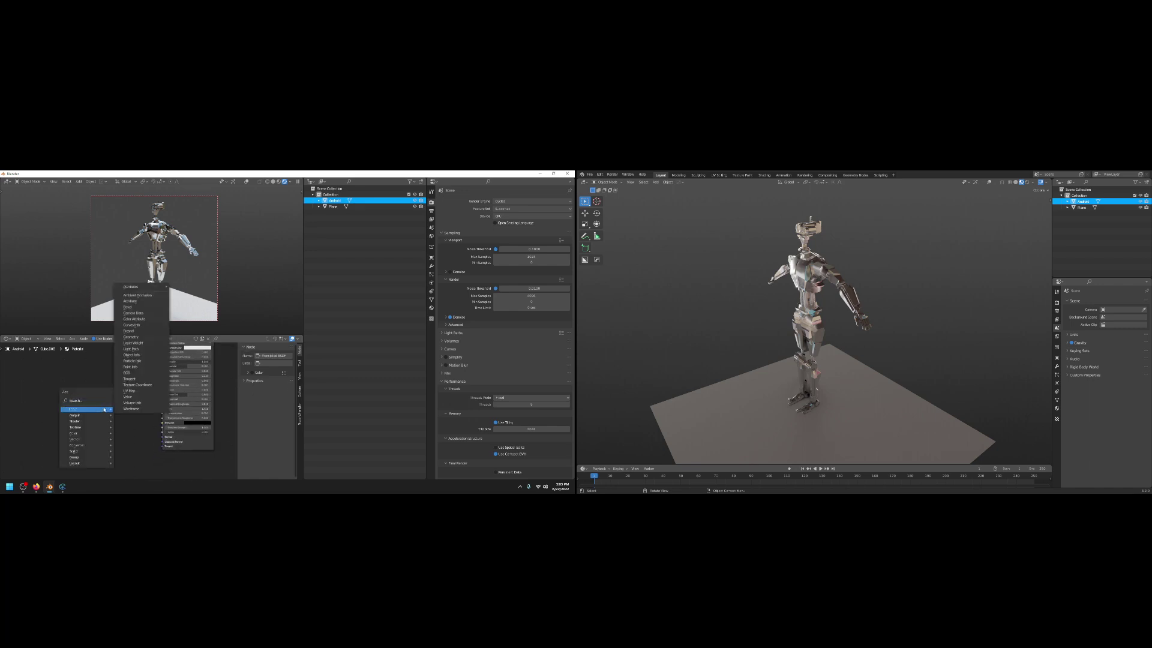
click(129, 331)
click(91, 400)
Connect the Bevel output to the Principled BSDF Normal input and set Radius to 0.02
scroll(149, 444, up, 1)
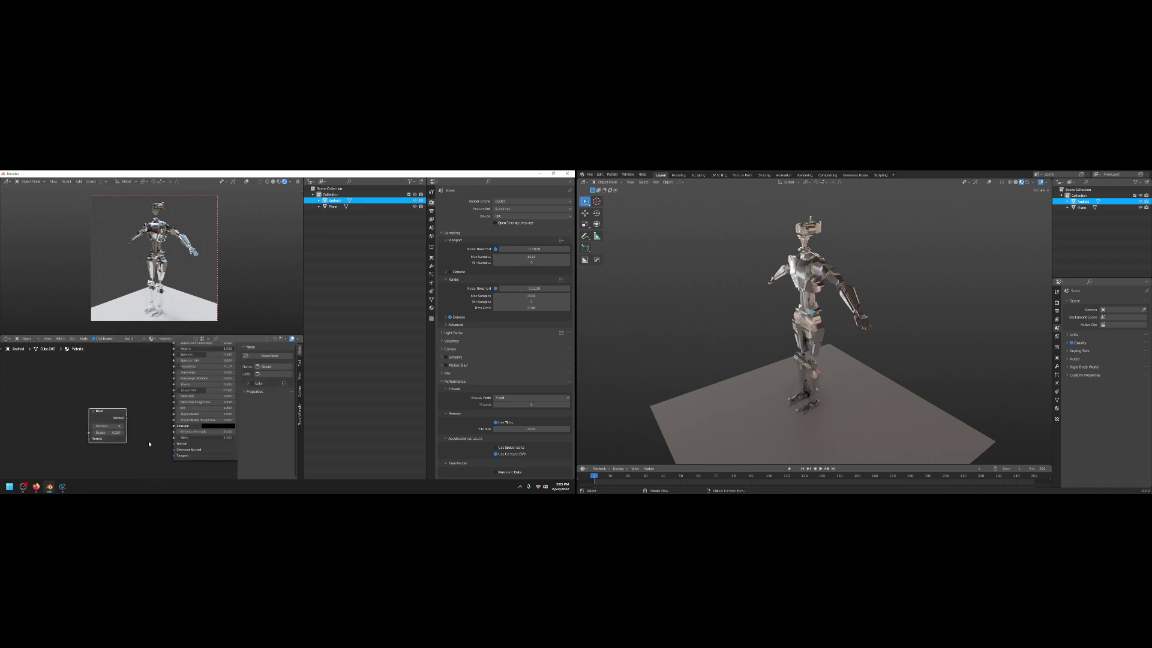
drag(127, 418, 173, 443)
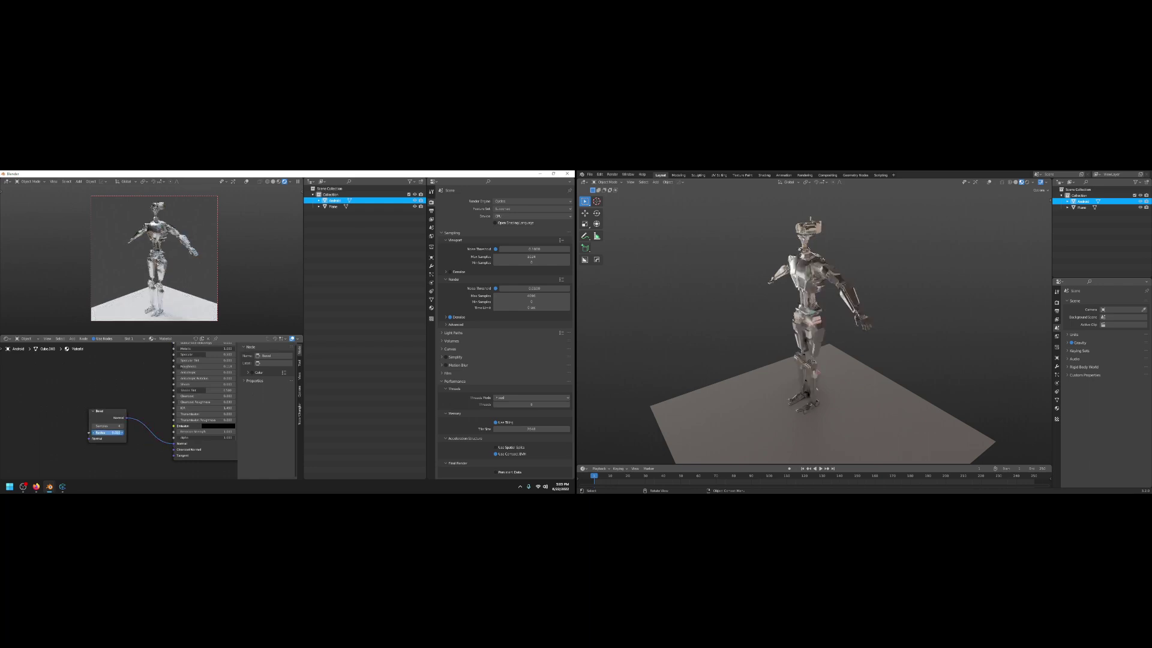
double_click(108, 432)
text(.02)
key(Return)
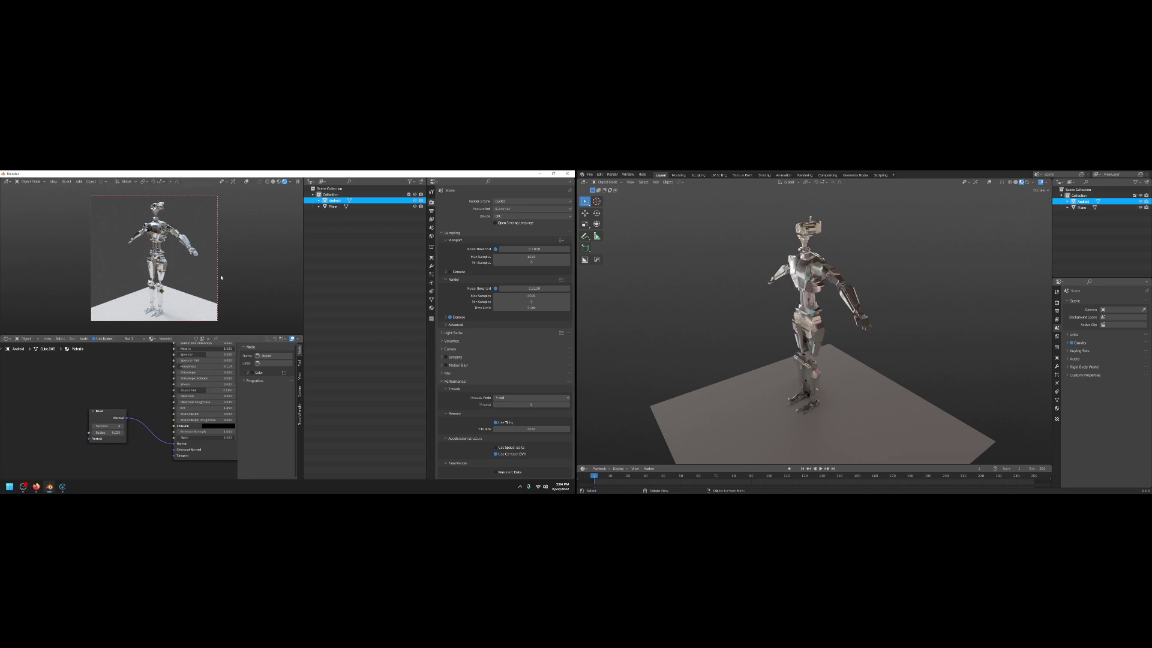
scroll(204, 274, up, 4)
scroll(171, 278, up, 1)
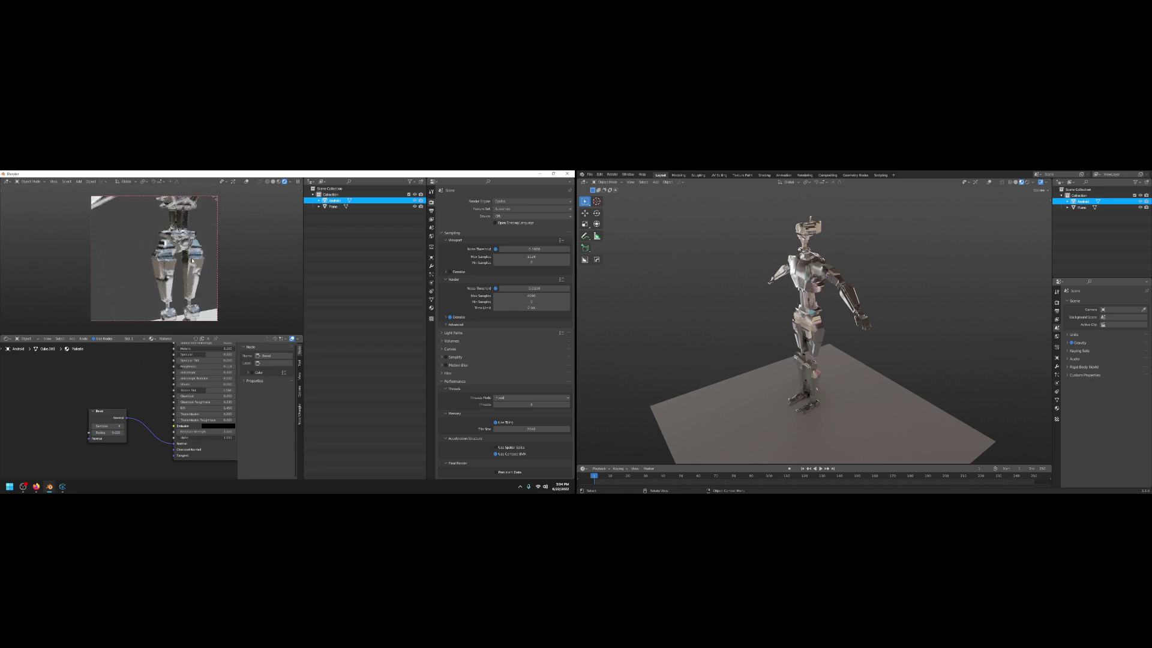
scroll(181, 250, up, 1)
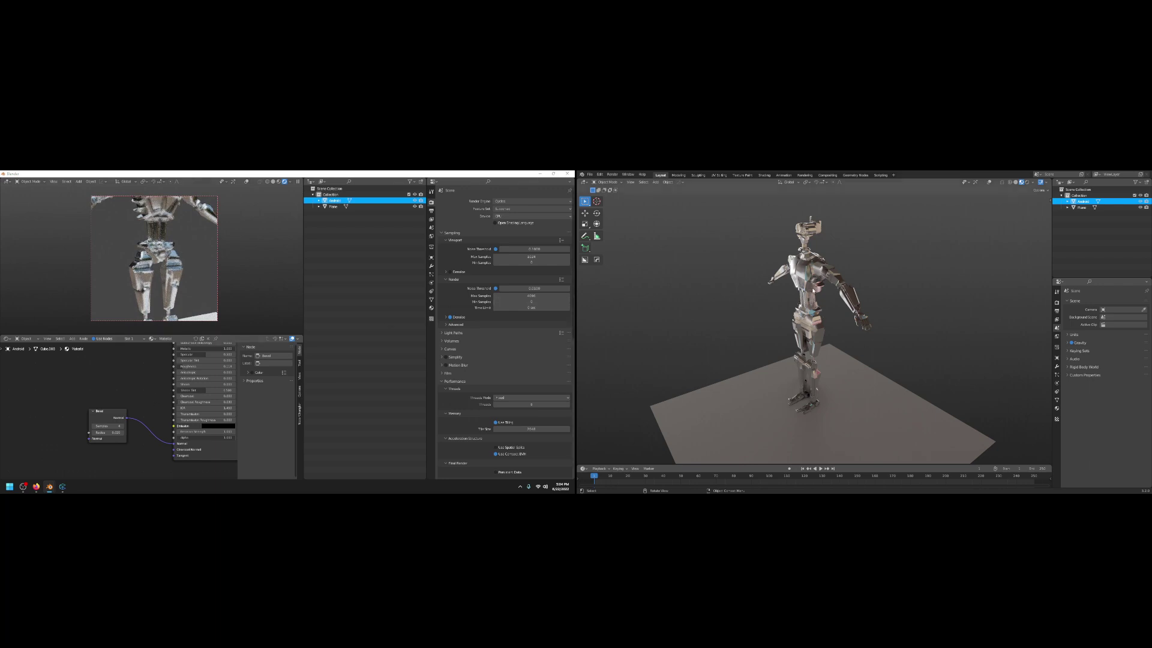
Apply HardOps Sharpen to the robot and restart the left rendered preview
key(q)
click(813, 292)
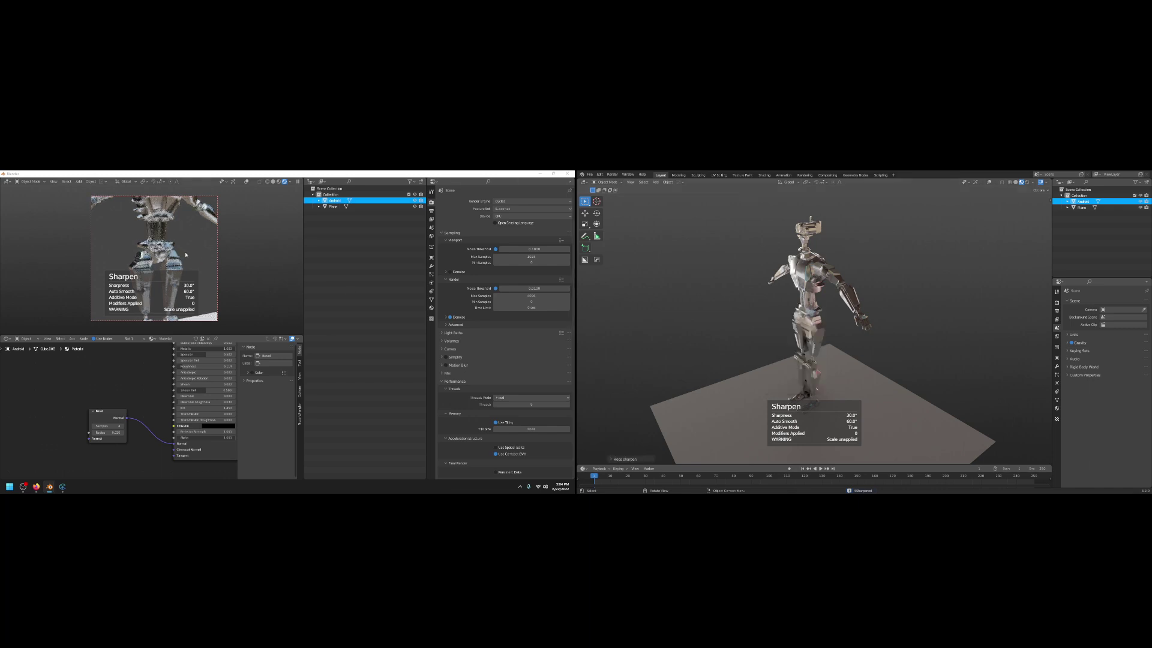
scroll(181, 252, down, 5)
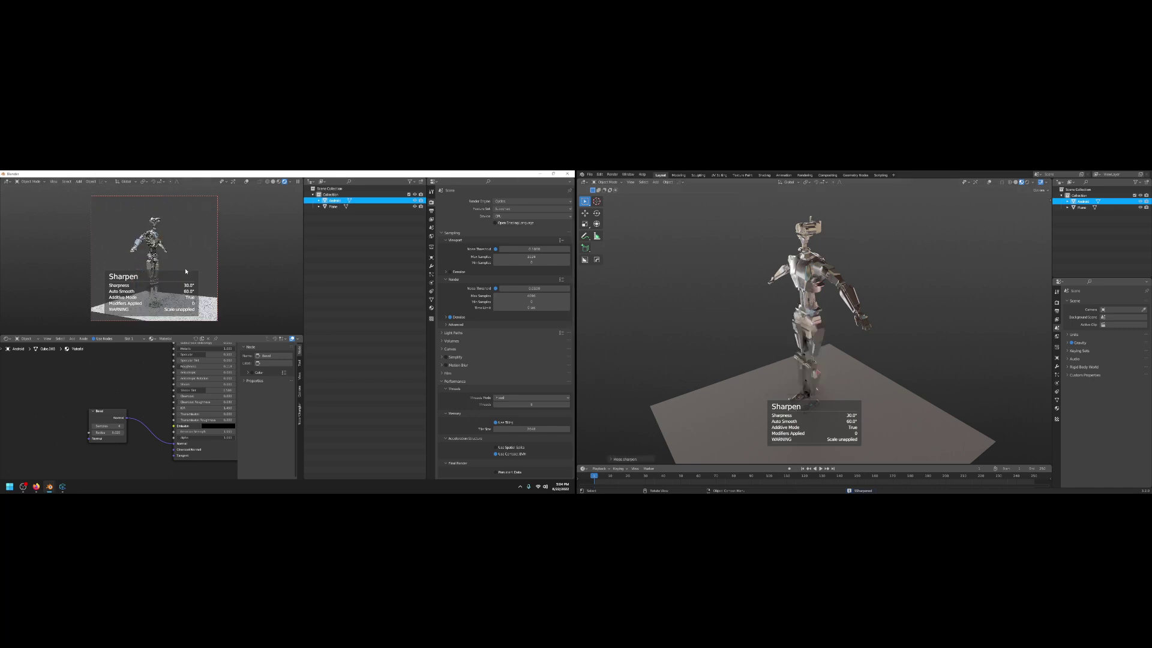
scroll(186, 270, up, 2)
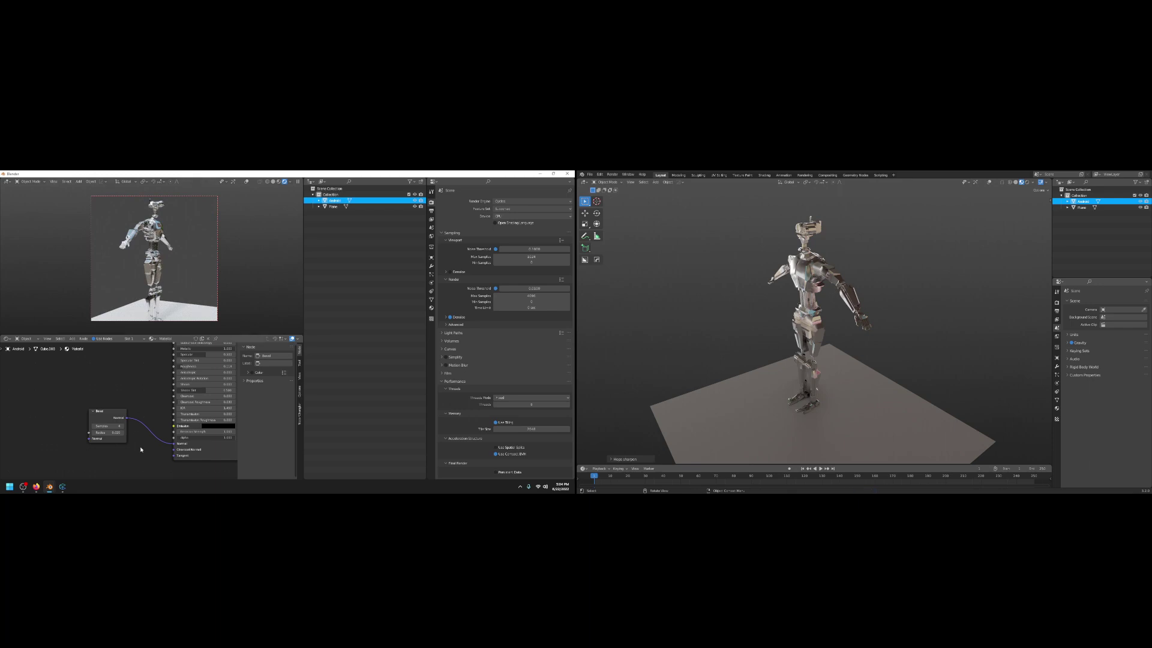
click(279, 181)
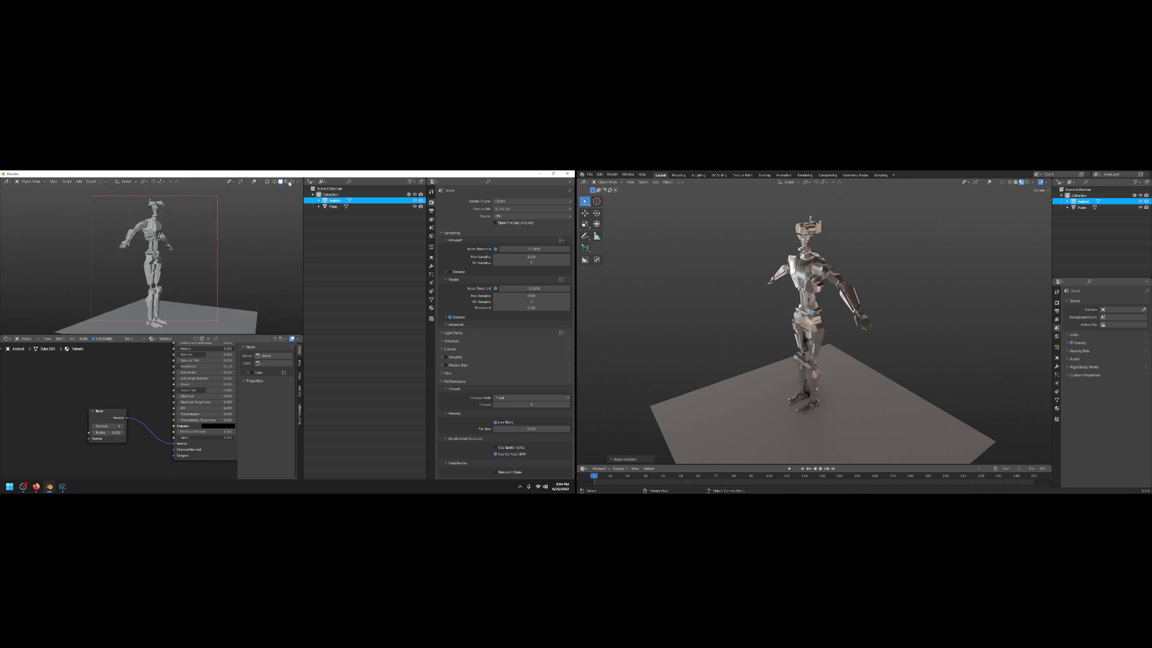
click(284, 181)
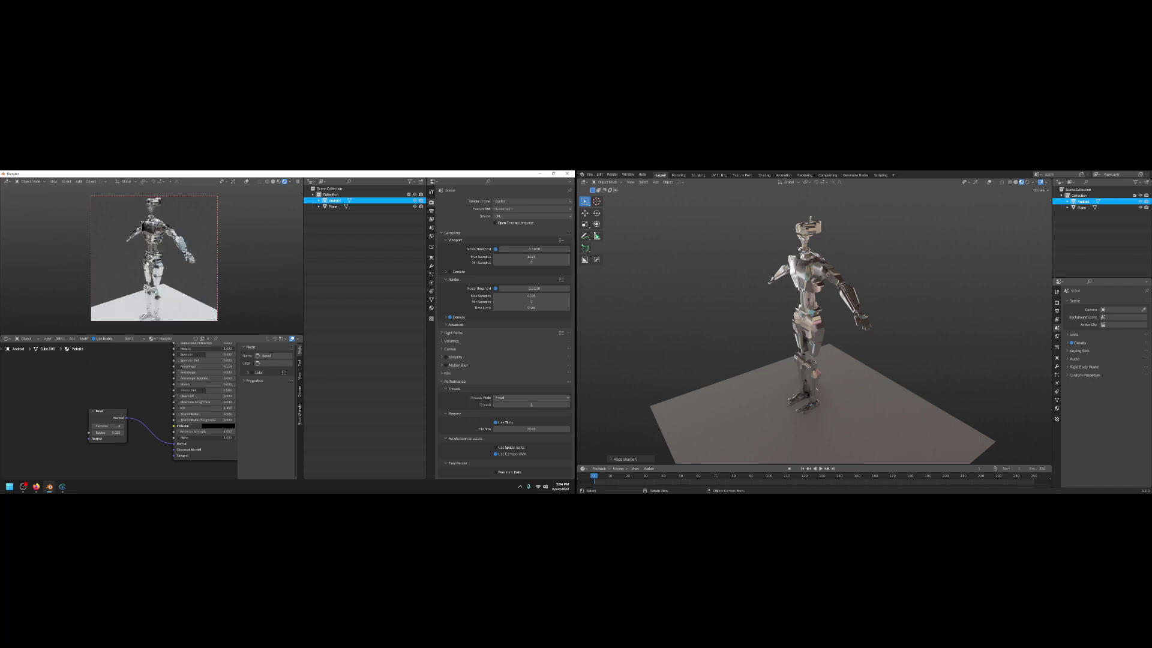
scroll(201, 299, up, 3)
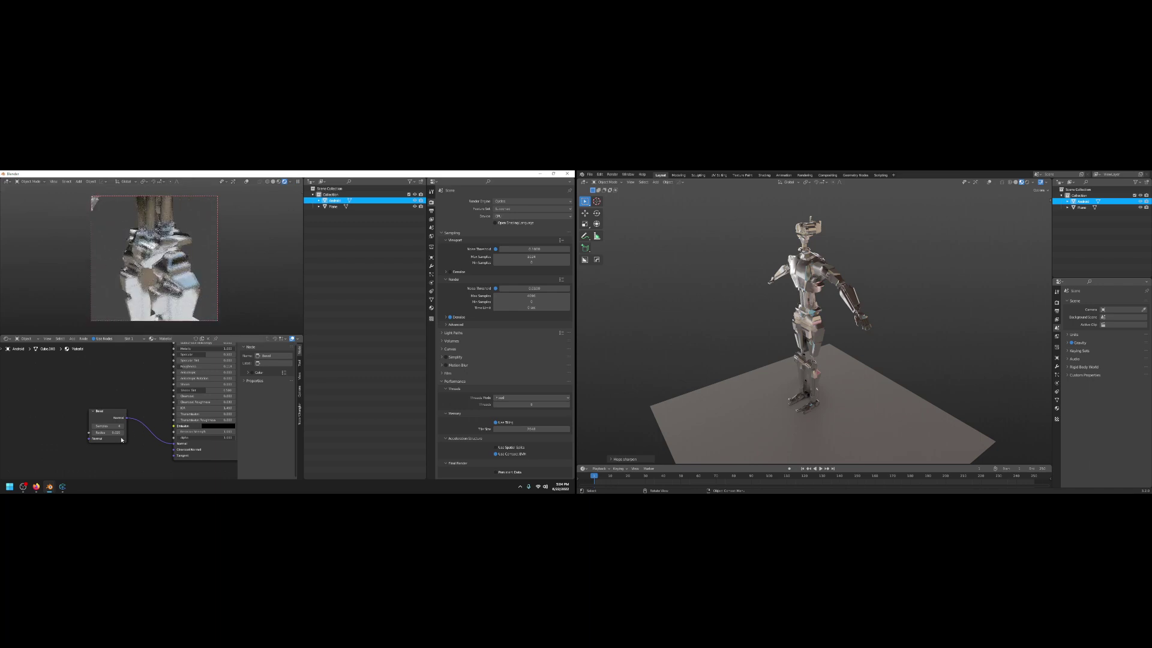
Set the Bevel node Radius to 0.01, then settle on 0.025
click(108, 432)
text(0.01)
key(Return)
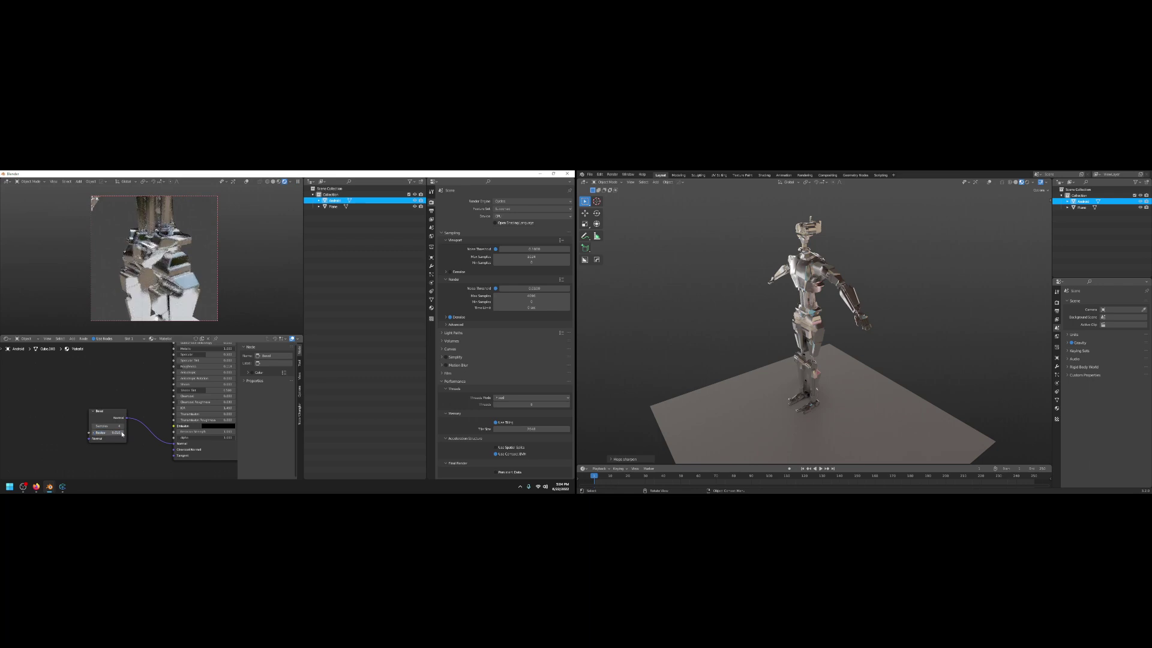
click(122, 433)
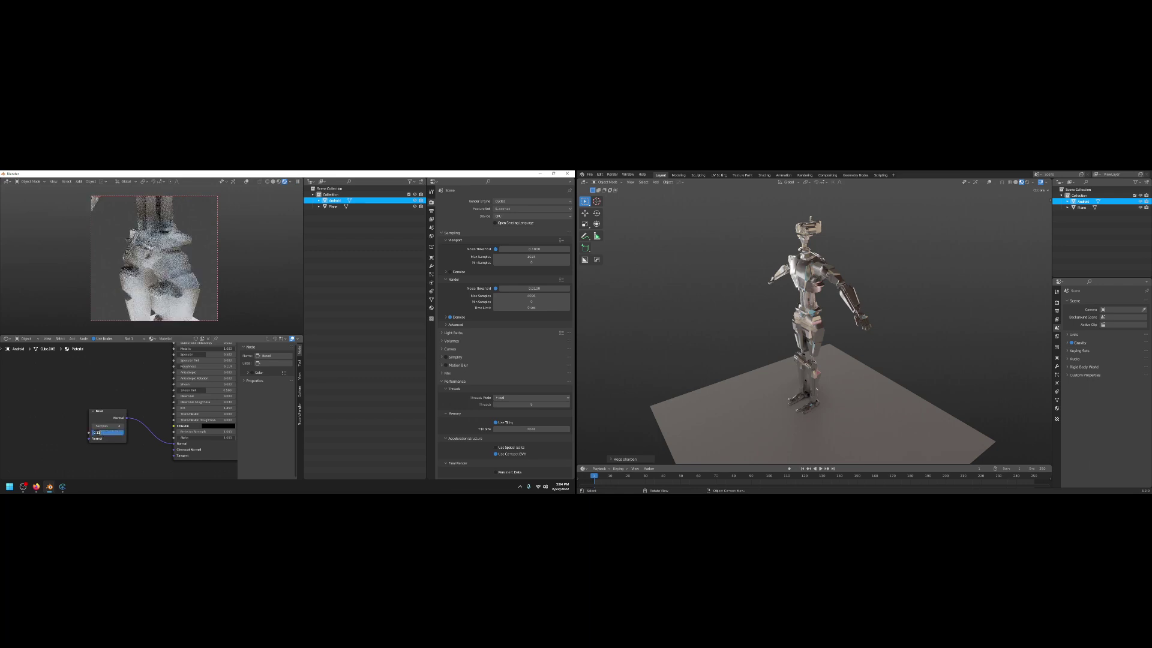
text(25)
key(Return)
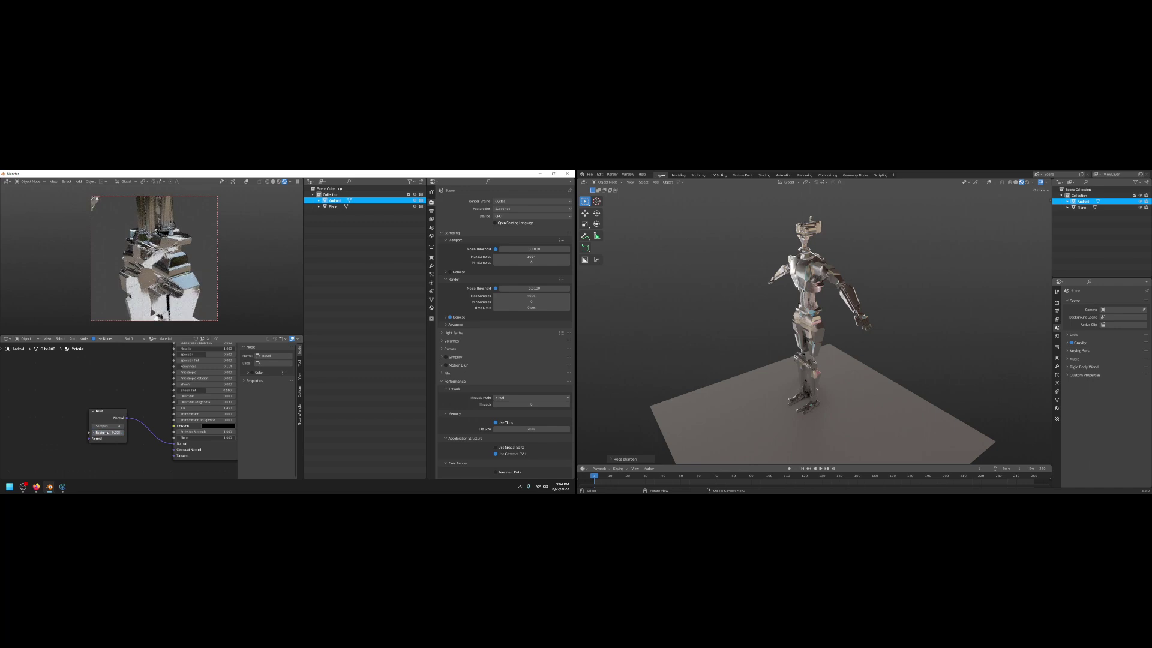
scroll(186, 267, down, 5)
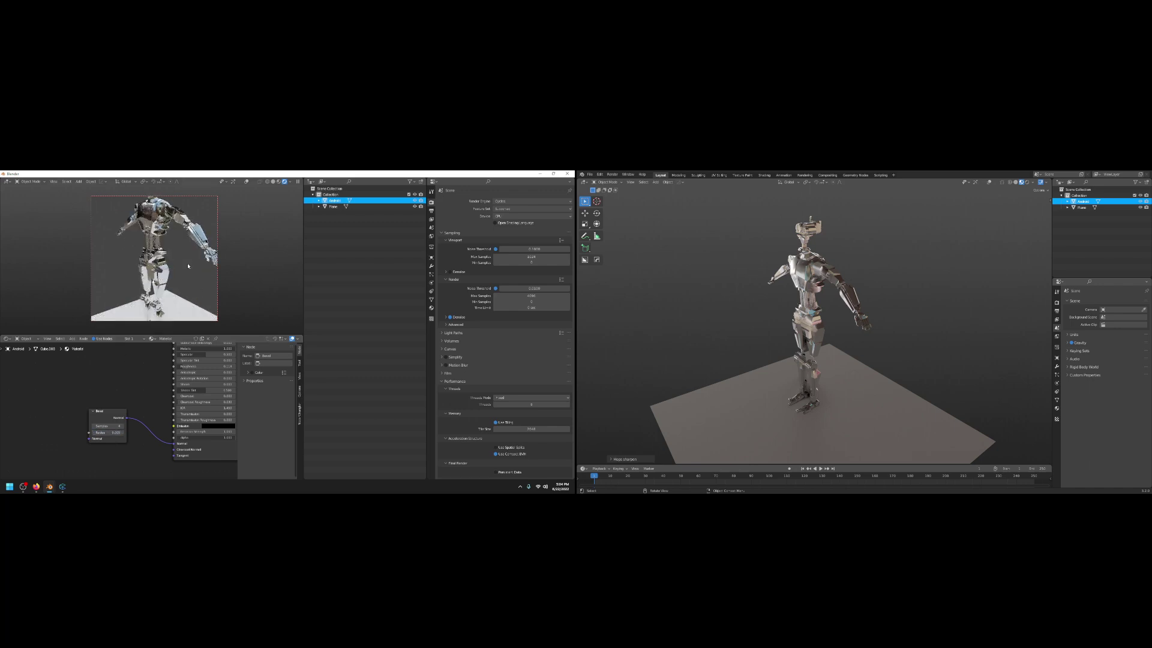
scroll(168, 270, down, 2)
mouse_move(693, 315)
middle_down()
mouse_move(886, 313)
mouse_move(809, 320)
middle_up()
Zoom the right viewport onto the robot and enable Viewport Overlays to show wireframe edges
key(ctrl+Tab)
key(Escape)
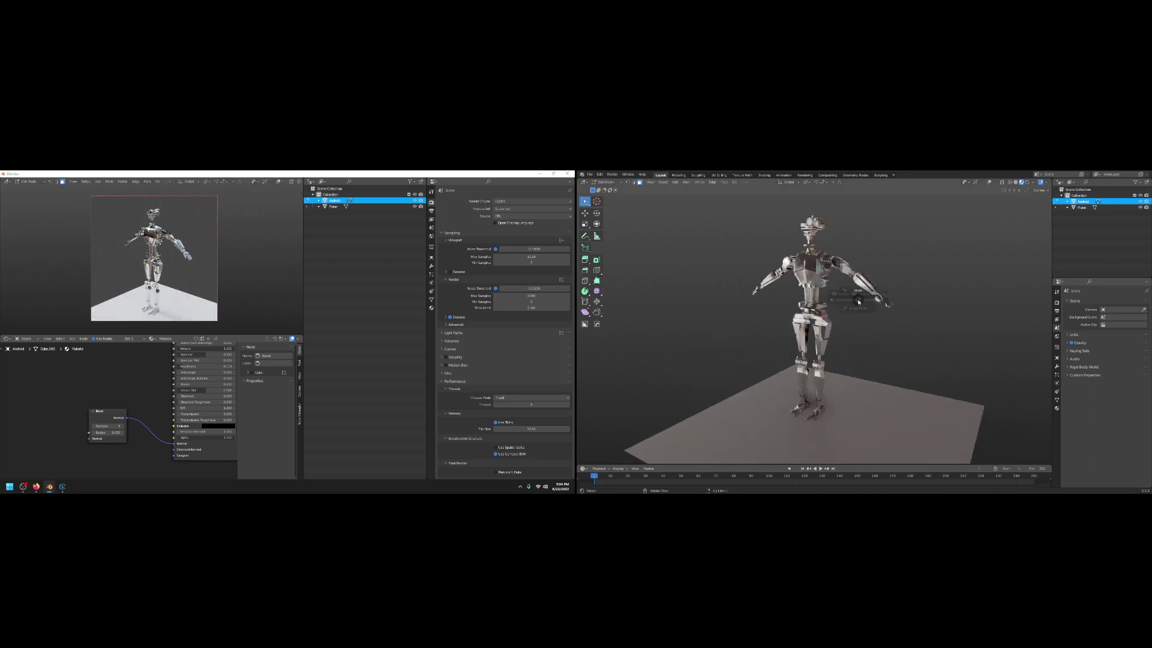
scroll(851, 279, up, 4)
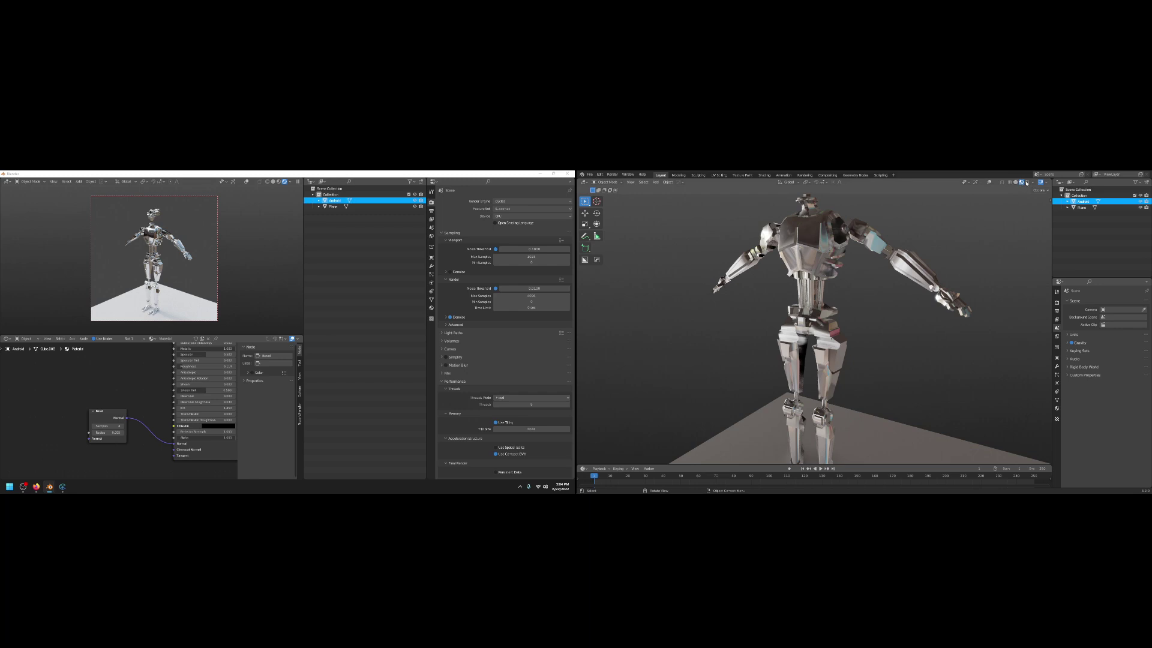
click(1046, 184)
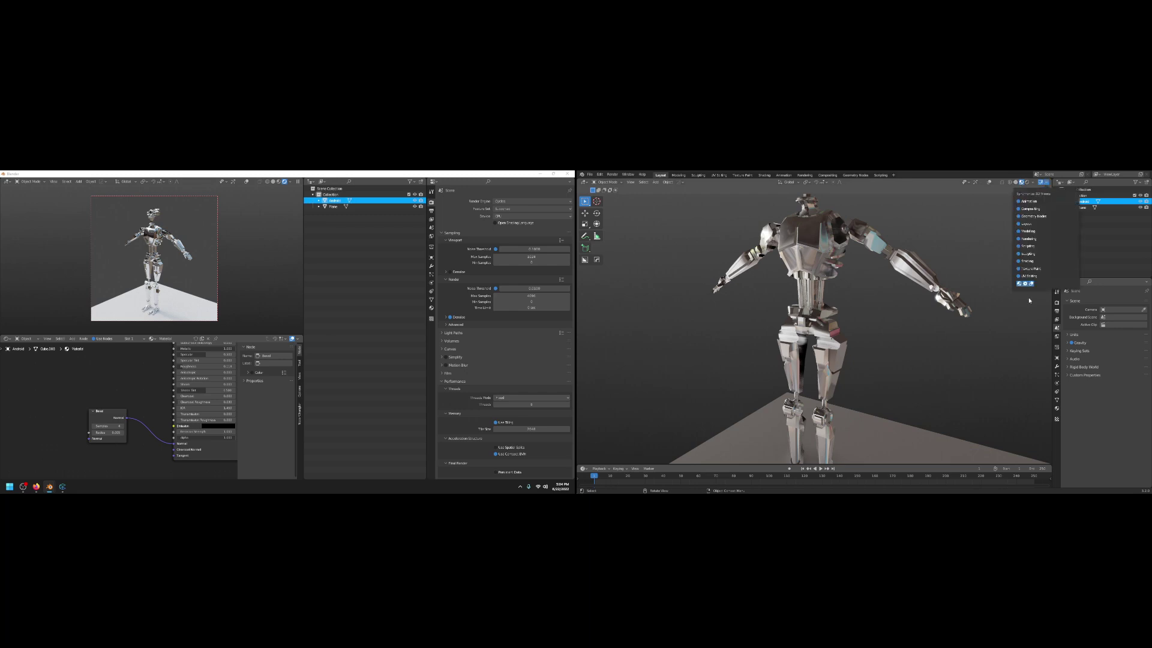
click(1025, 262)
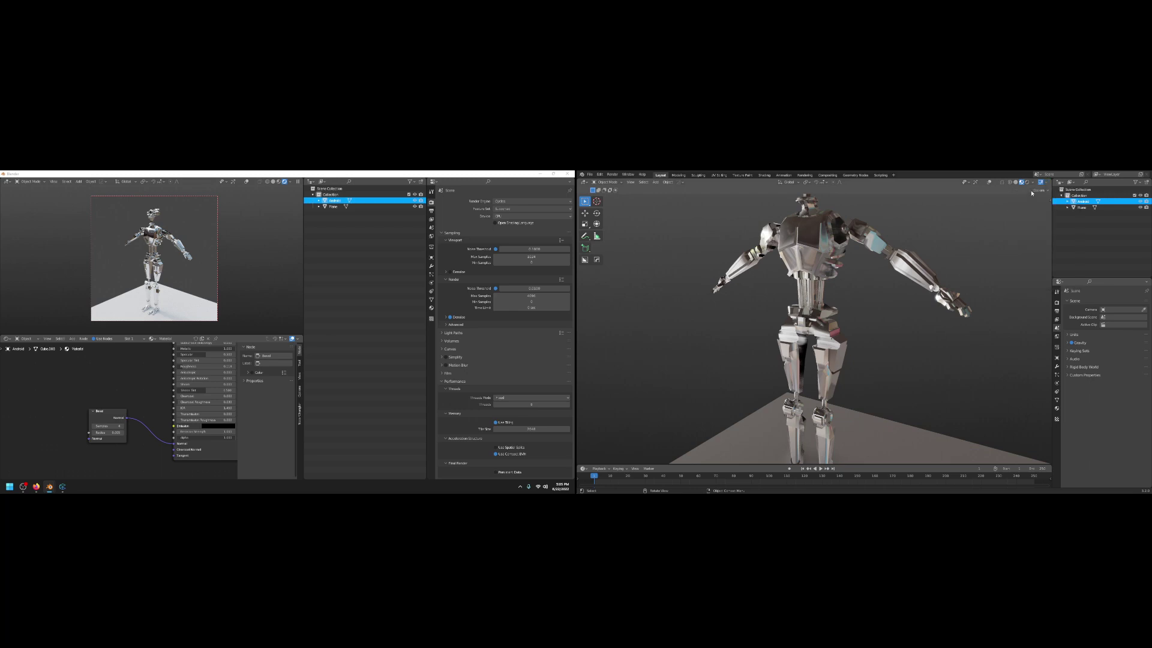
click(990, 184)
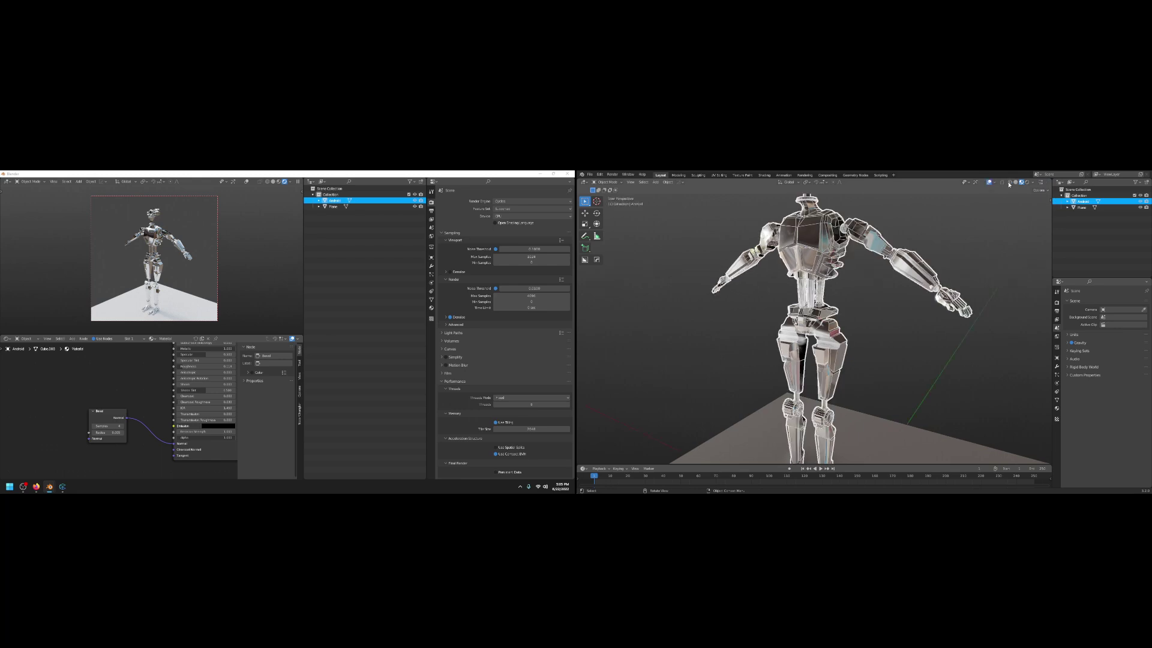
Show the navigation gizmo, deselect the robot, and collapse the timeline
click(975, 183)
click(907, 327)
scroll(908, 327, up, 5)
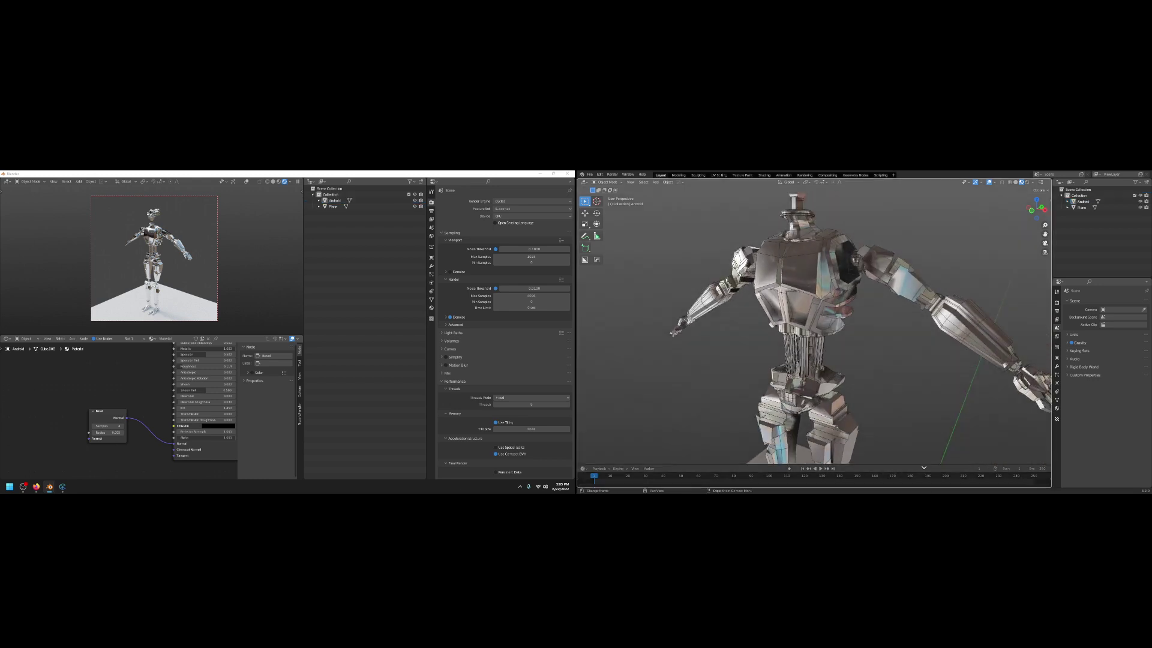
drag(924, 468, 924, 488)
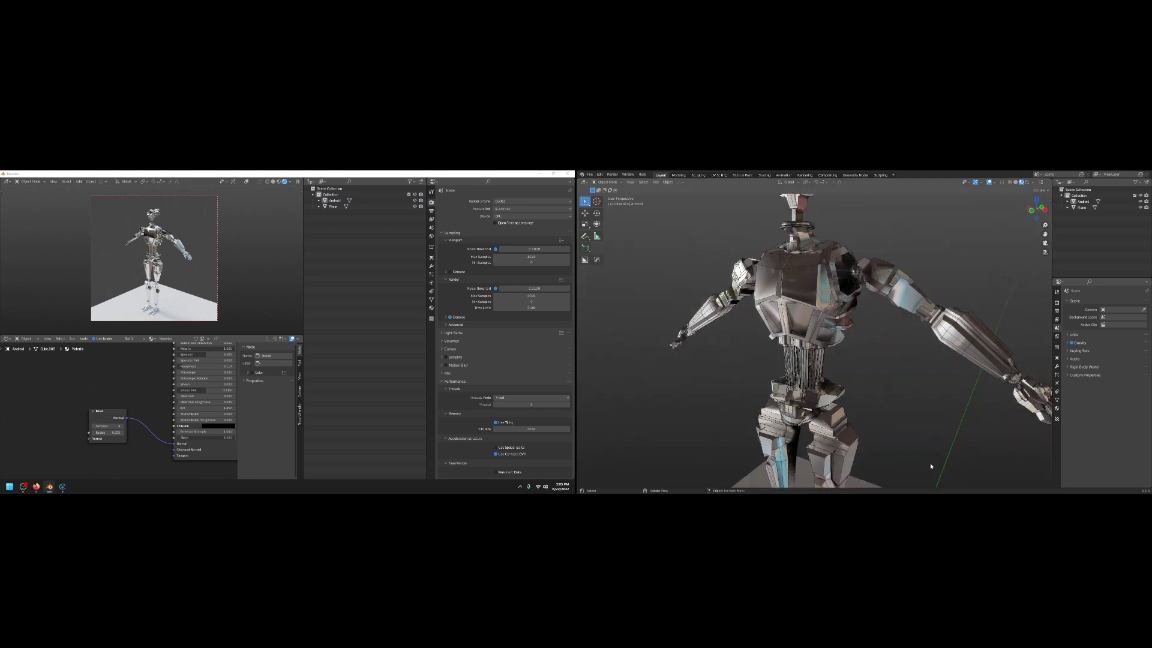
Join the properties and outliner areas into the 3D view so it fills the window
right_click(1051, 428)
click(1044, 423)
click(1059, 402)
right_click(1020, 277)
click(1017, 275)
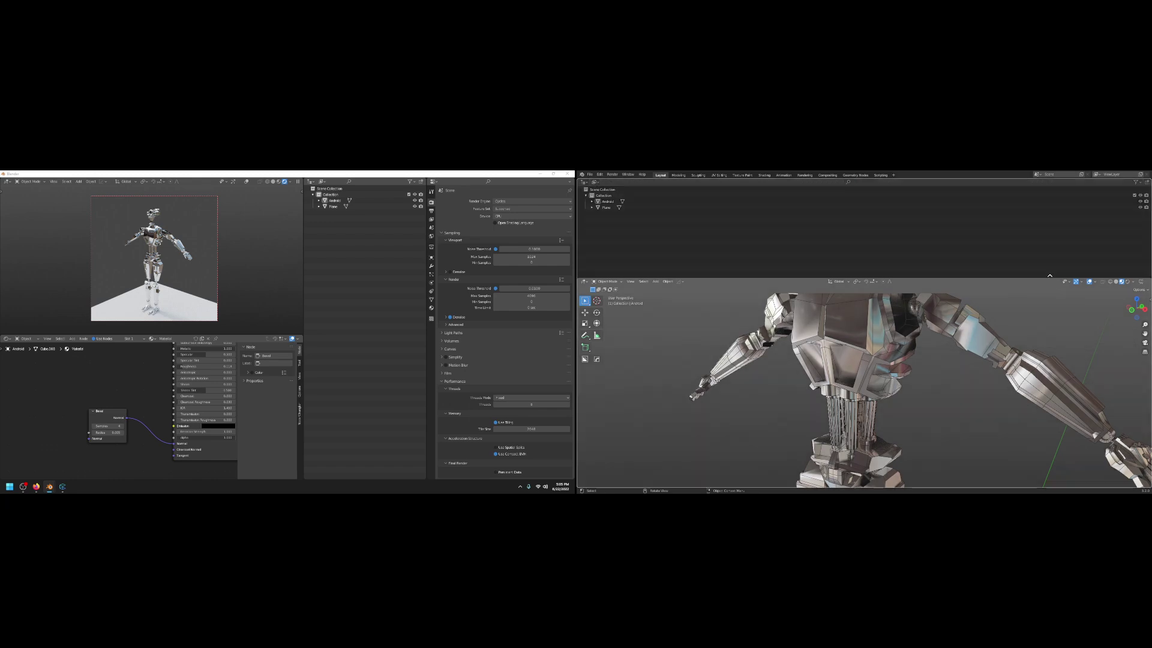
click(931, 371)
Orbit around the robot and switch to the Shading workspace
scroll(931, 371, down, 4)
middle_drag(932, 375, 903, 387)
scroll(913, 383, down, 2)
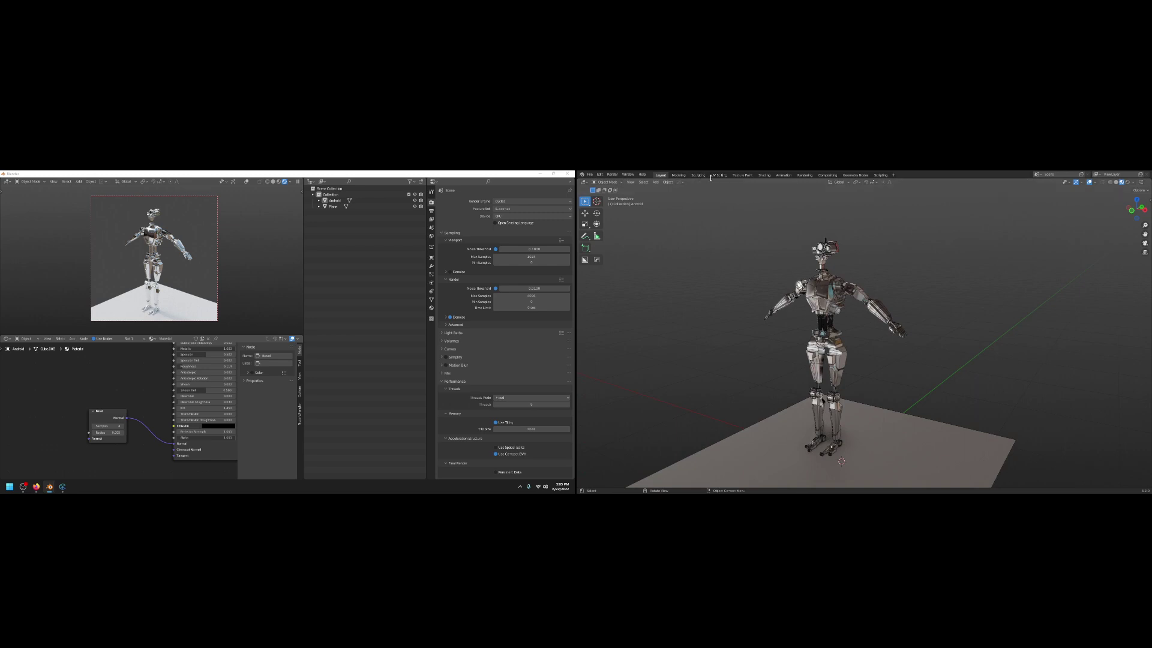
click(764, 175)
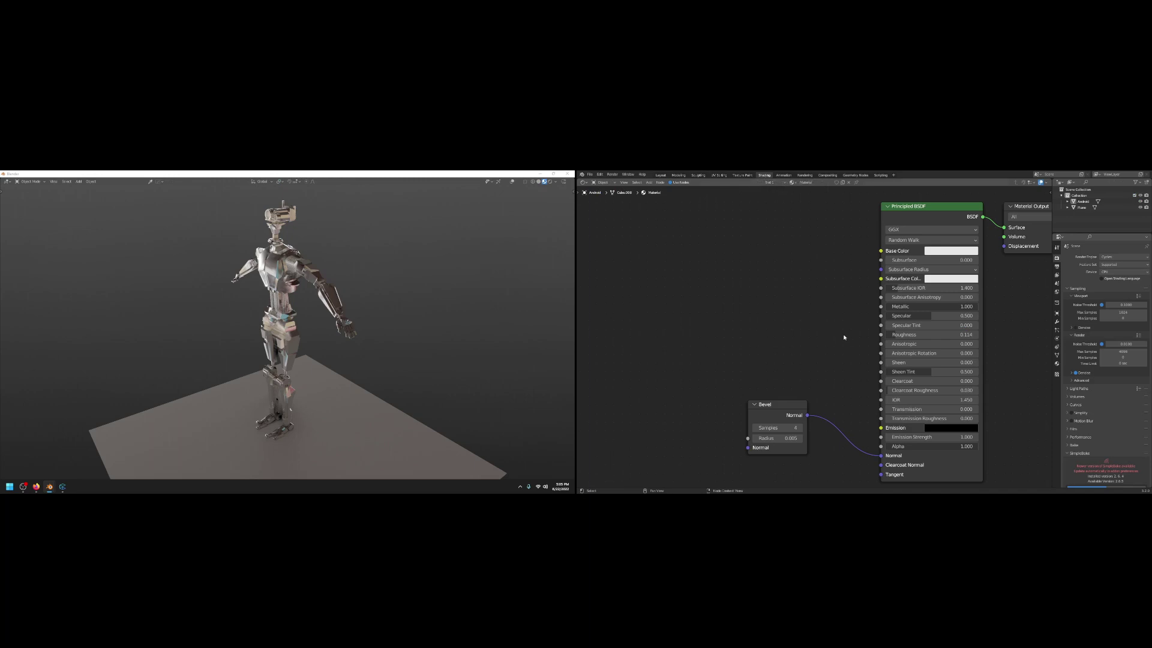
Cycle through the Texture Paint, UV Editing and Modeling workspaces, then return to Layout
scroll(843, 337, down, 2)
middle_drag(846, 333, 914, 314)
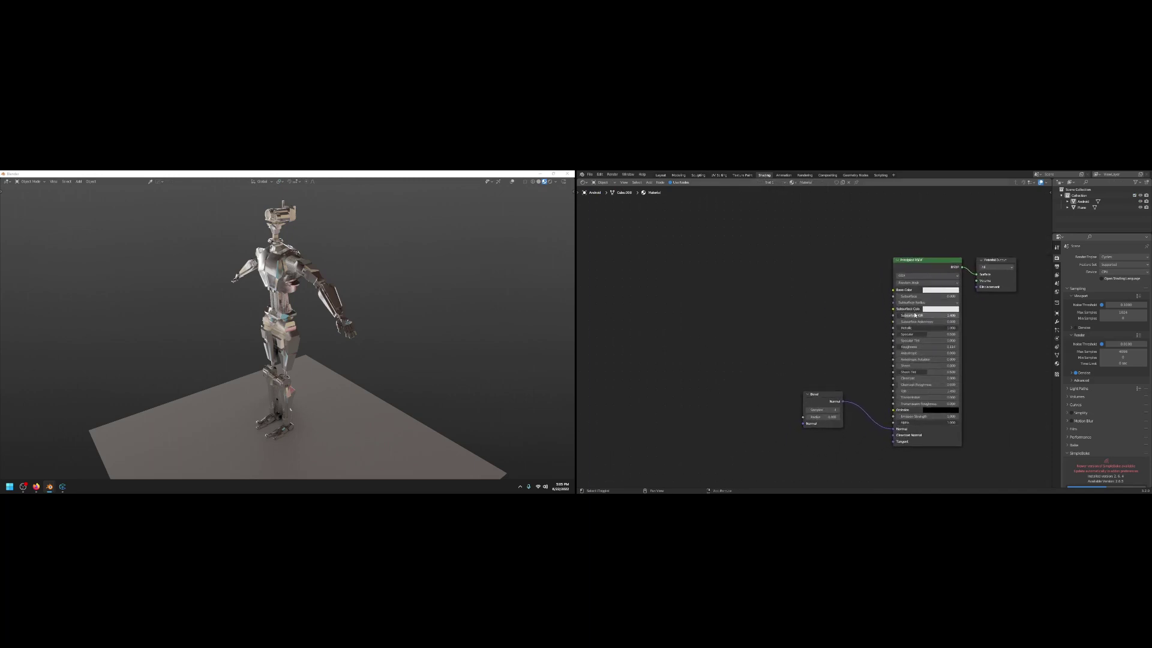
click(742, 175)
click(719, 175)
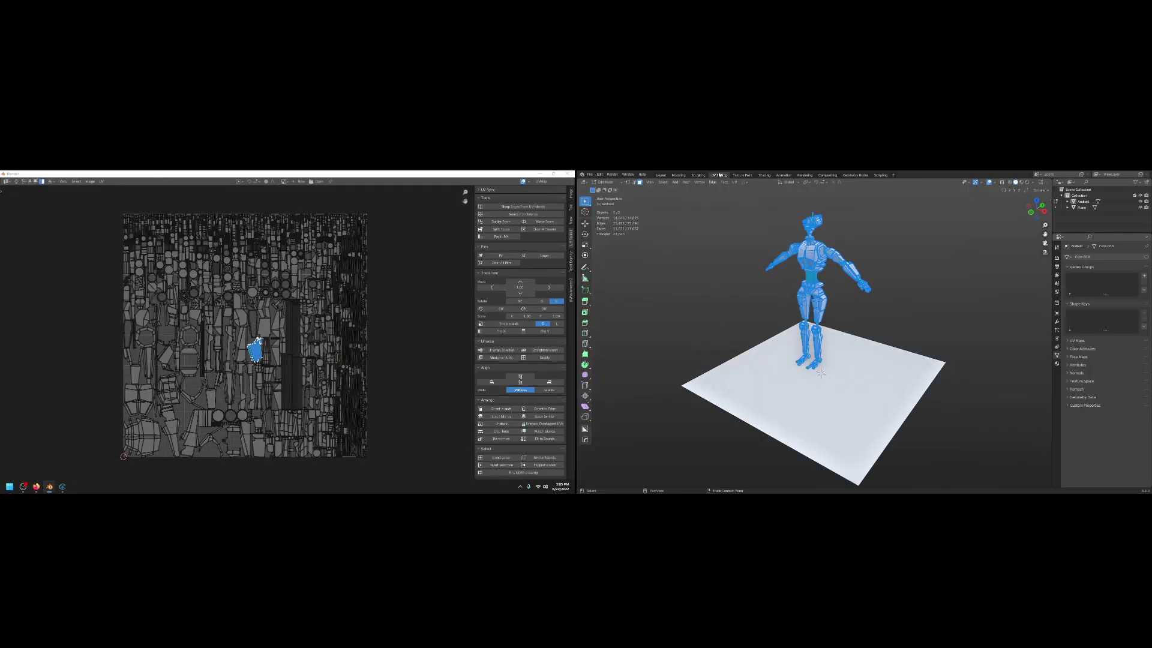
click(679, 175)
click(660, 175)
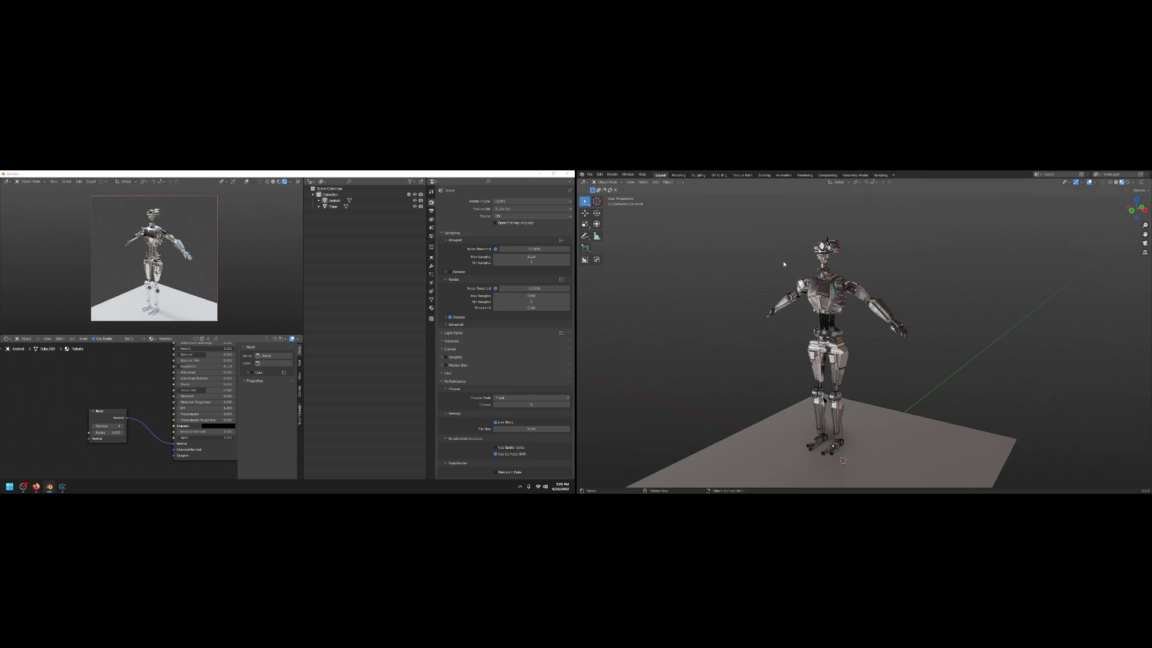
Store the current layout with File > Defaults > Save Startup File
middle_drag(877, 309, 865, 275)
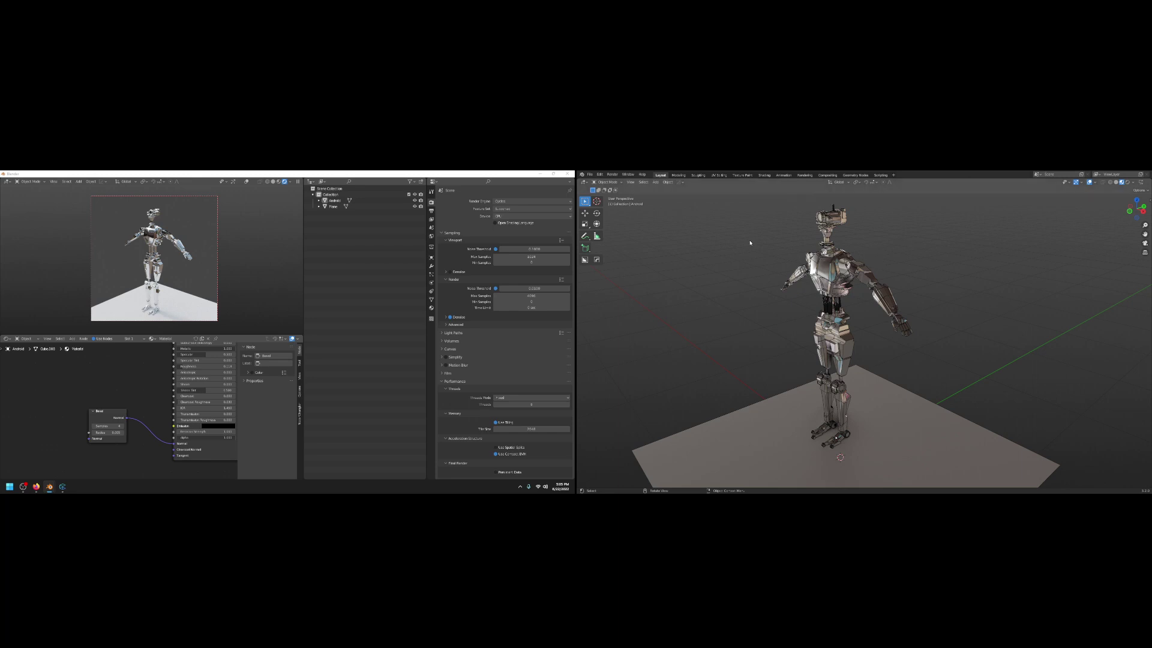
click(592, 175)
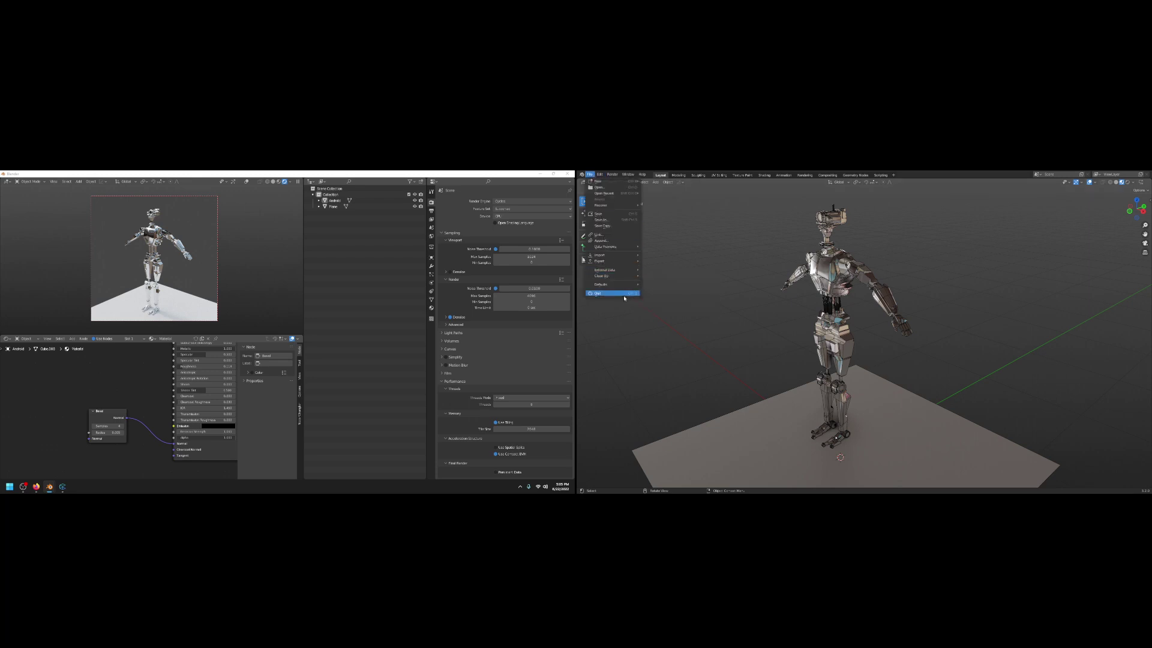
mouse_move(632, 285)
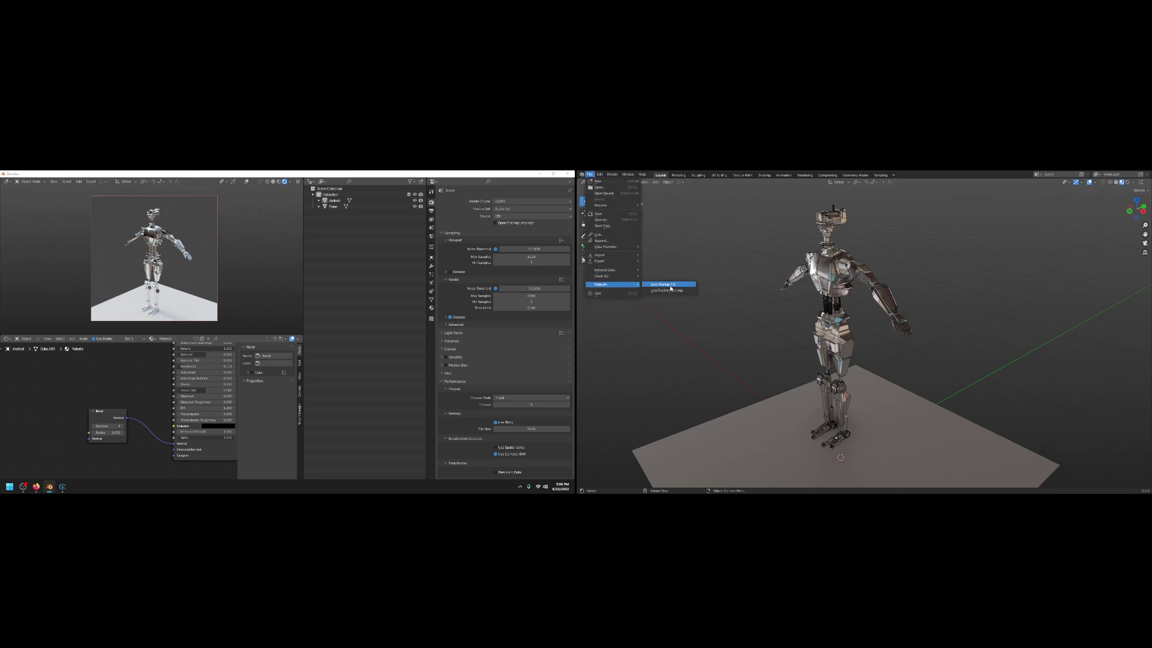
click(671, 288)
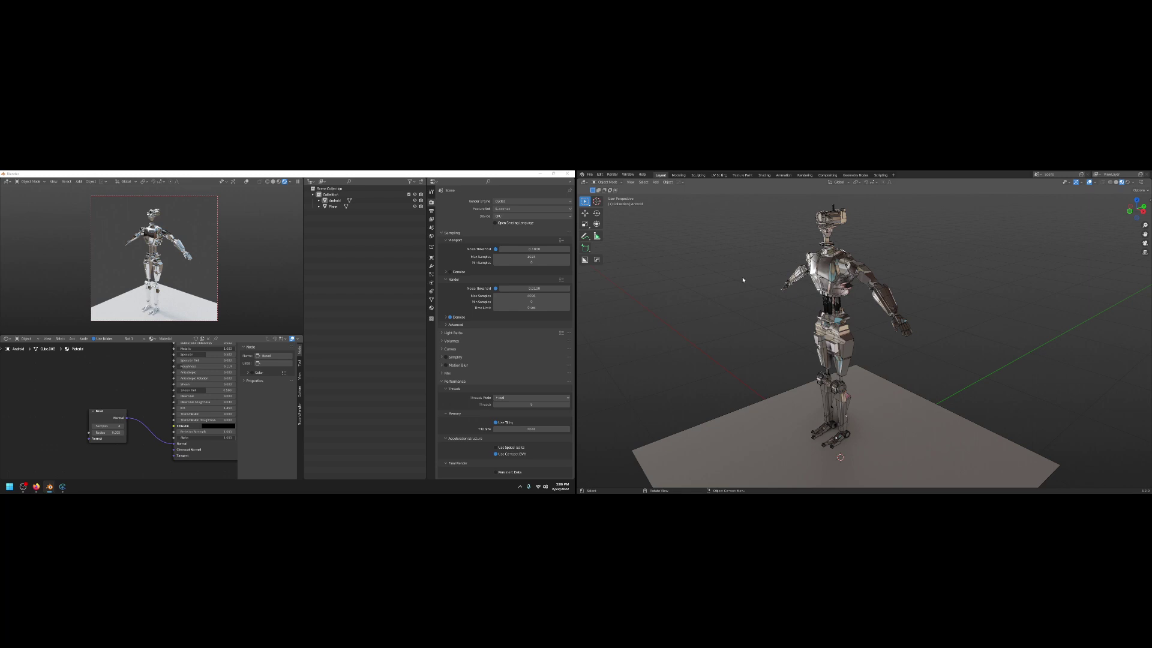
click(591, 174)
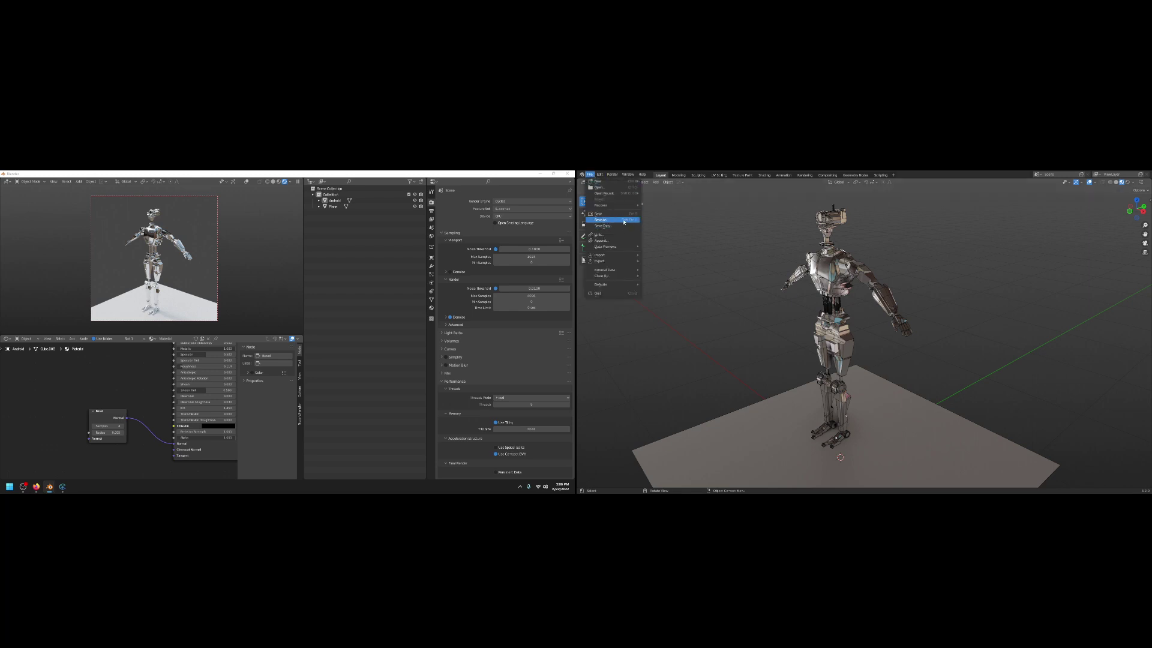
Use Save As to store the scene as DefaultSetup.blend under the Models bookmark
click(639, 230)
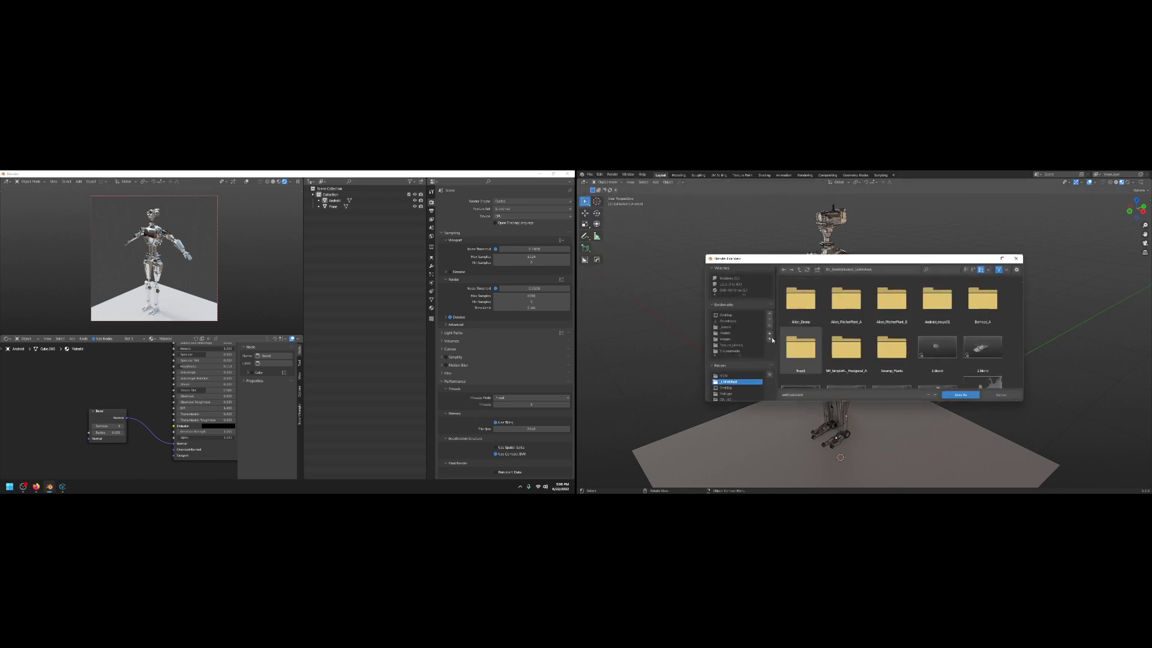
click(735, 333)
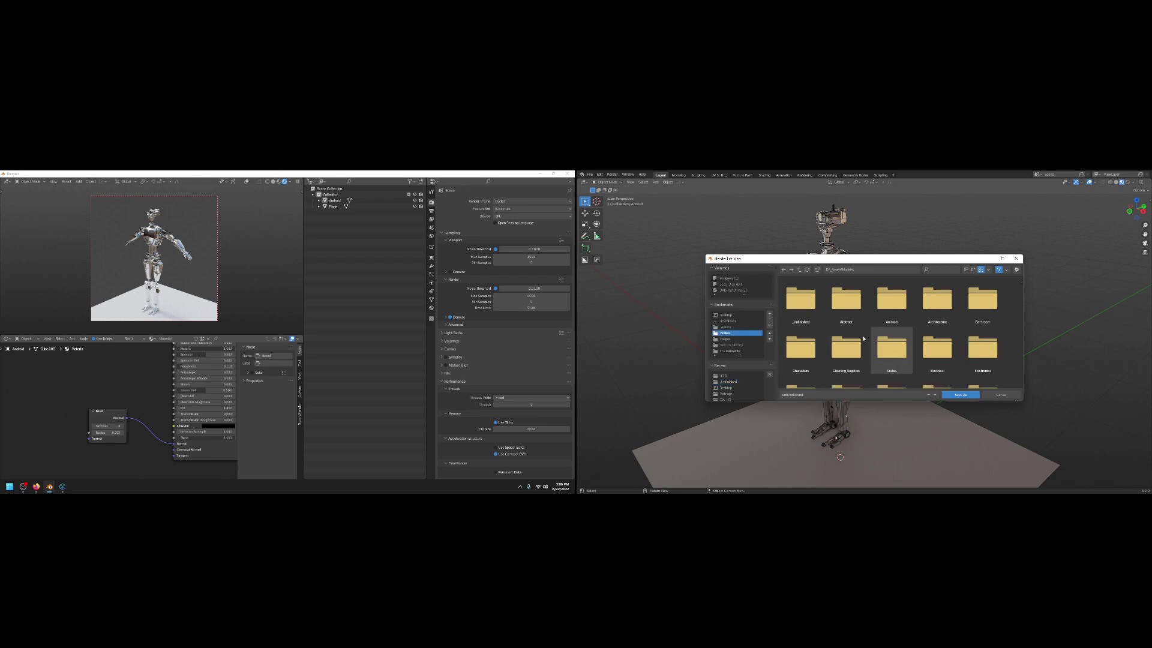
scroll(921, 339, down, 3)
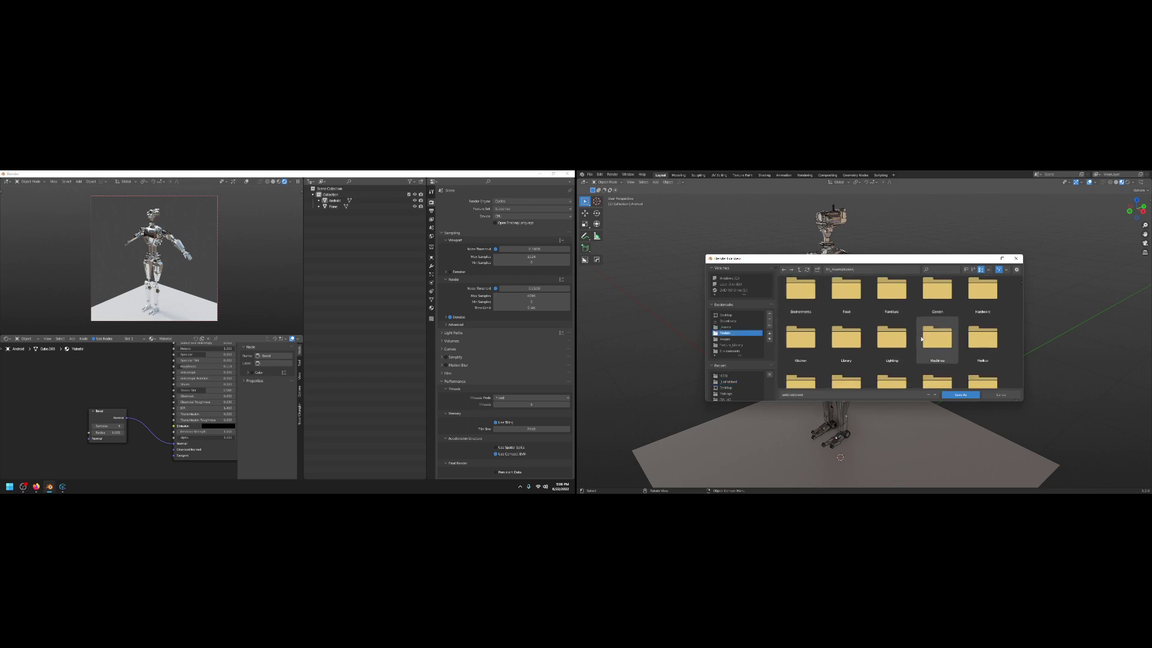
scroll(921, 339, down, 3)
click(846, 394)
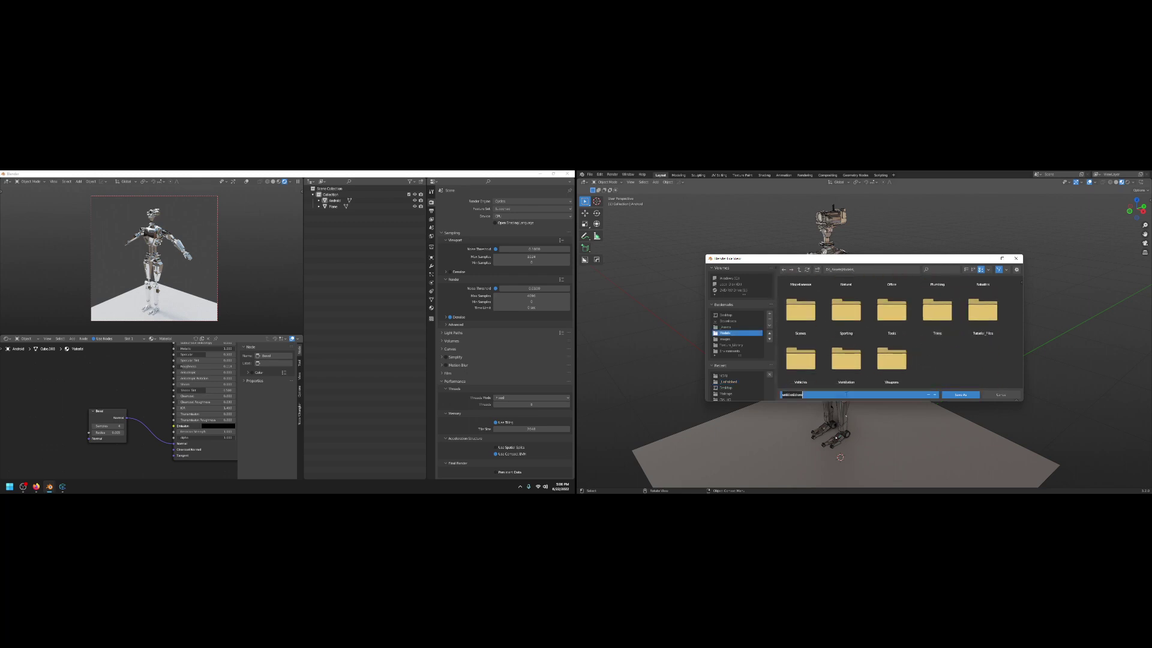
text(Droid Delta)
key(Return)
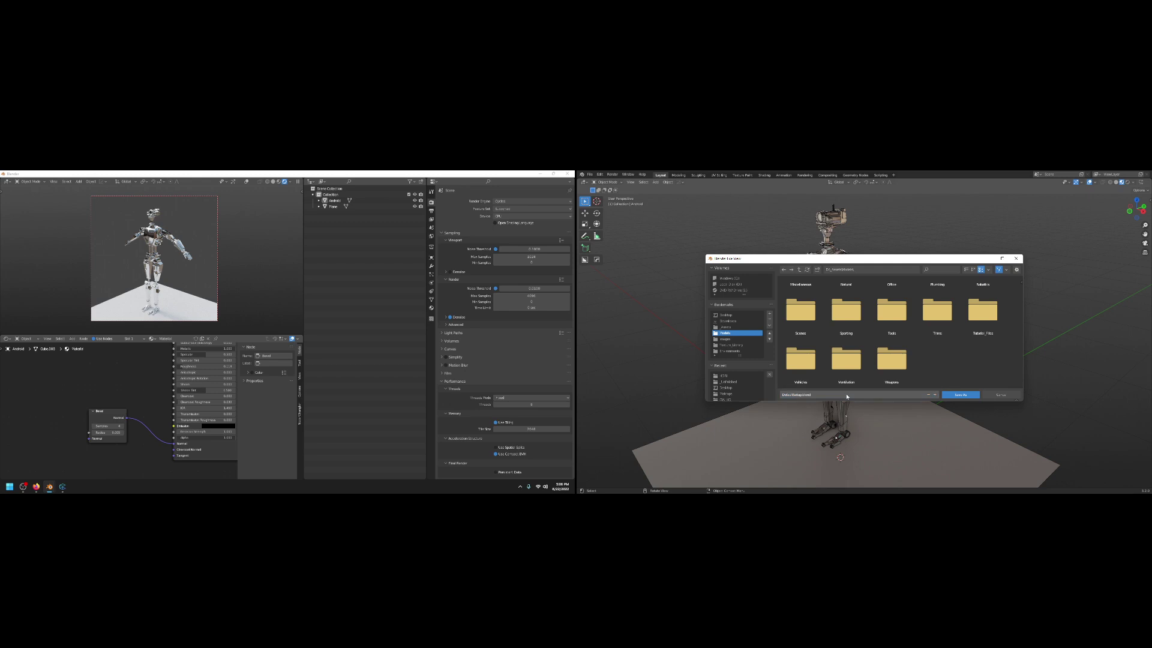
click(960, 394)
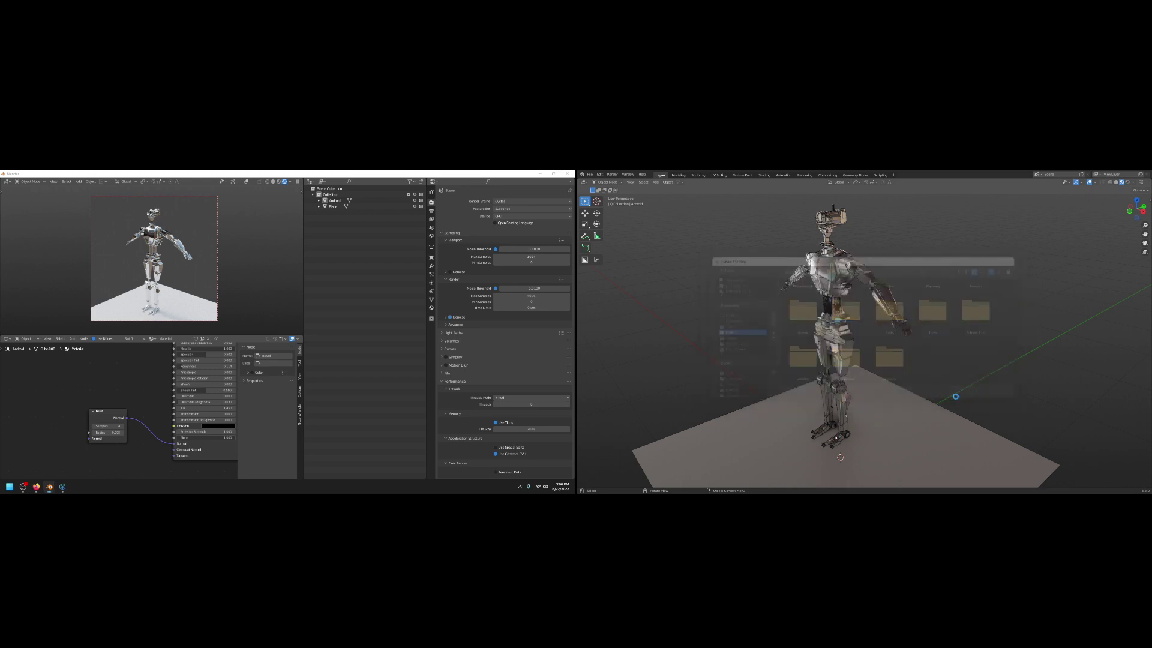
Launch a new Blender instance from the Windows Start menu
click(581, 174)
click(600, 284)
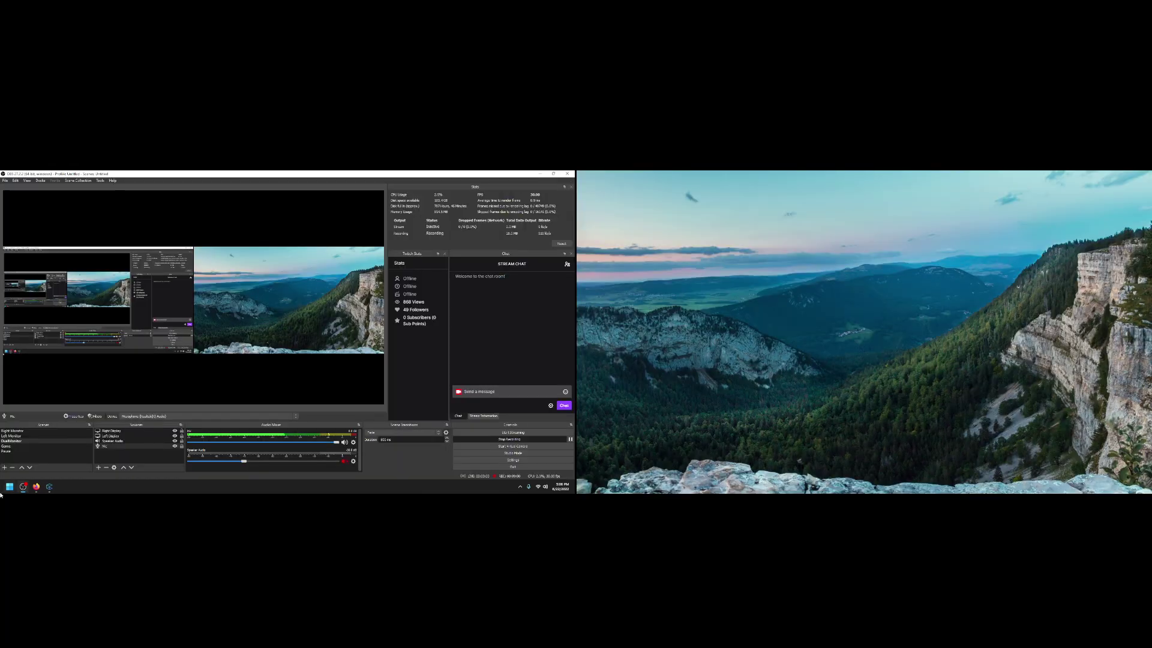
click(9, 487)
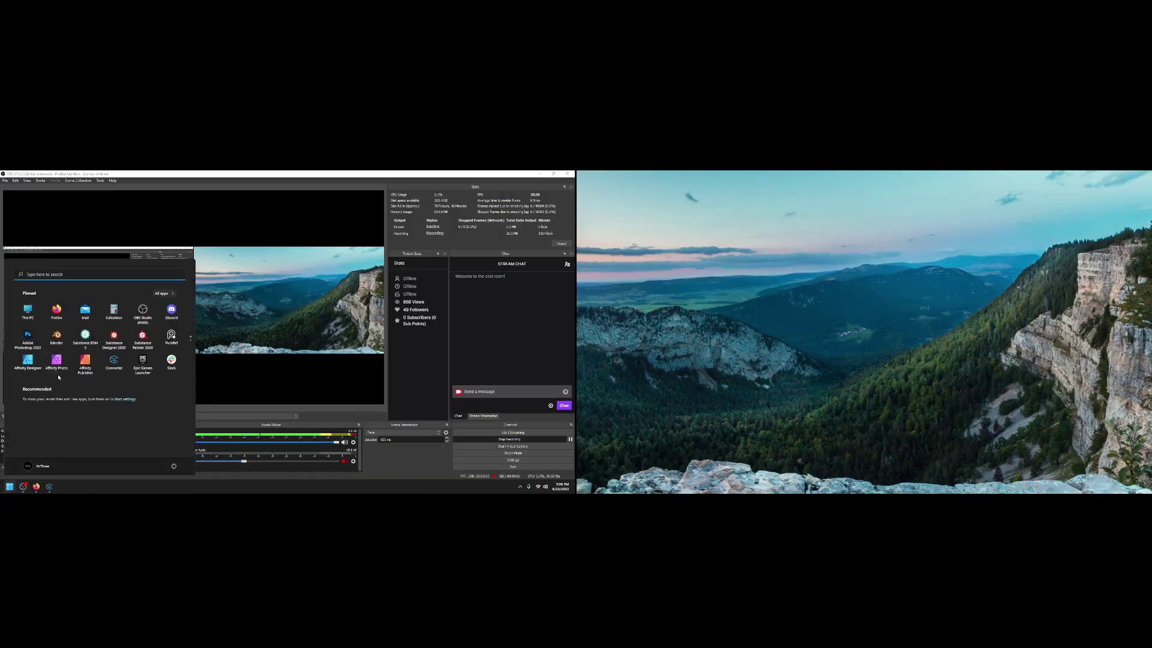
click(56, 338)
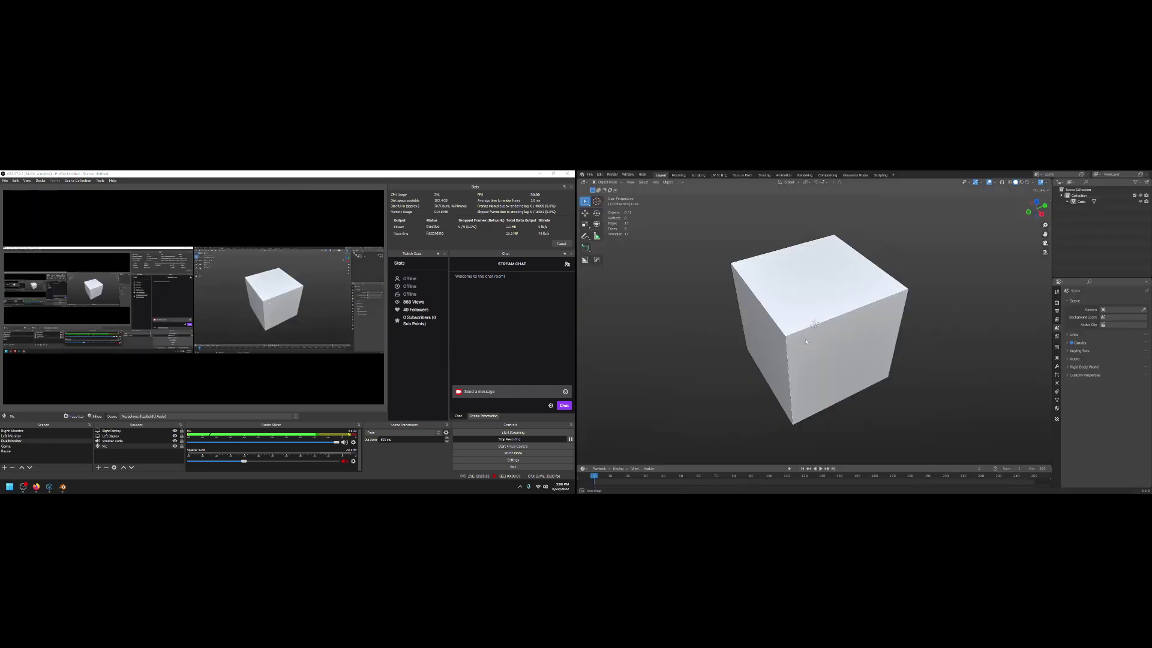
middle_drag(807, 341, 870, 303)
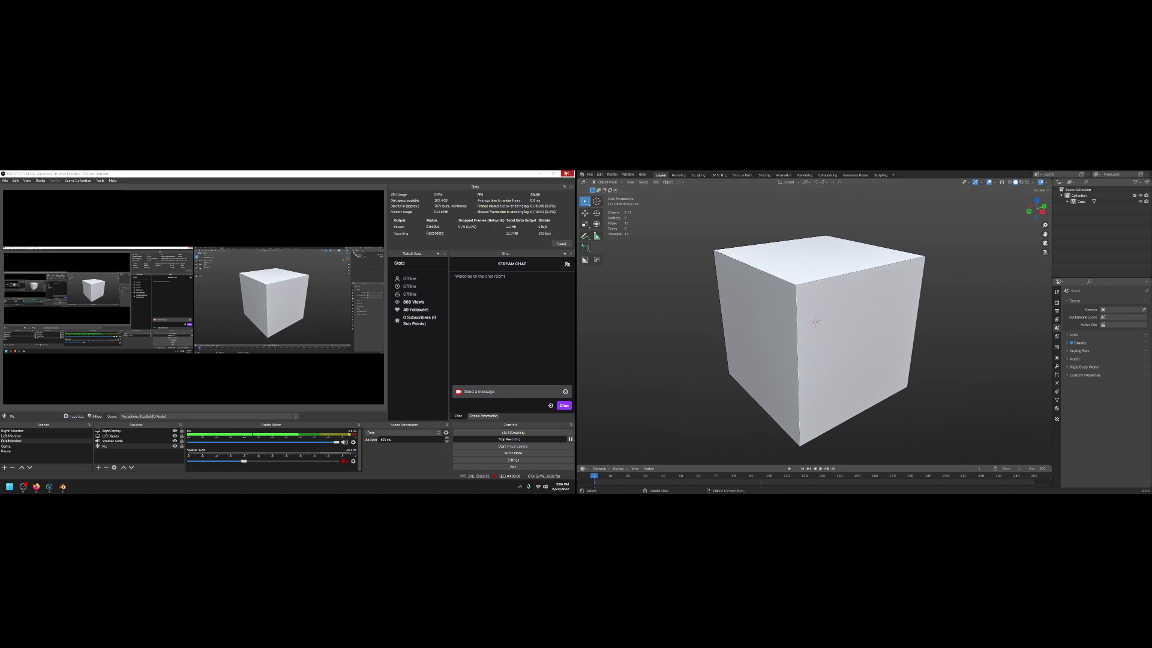
Reopen DefaultSetup.blend from Open Recent and orbit to a side view of the android
click(590, 174)
mouse_move(622, 195)
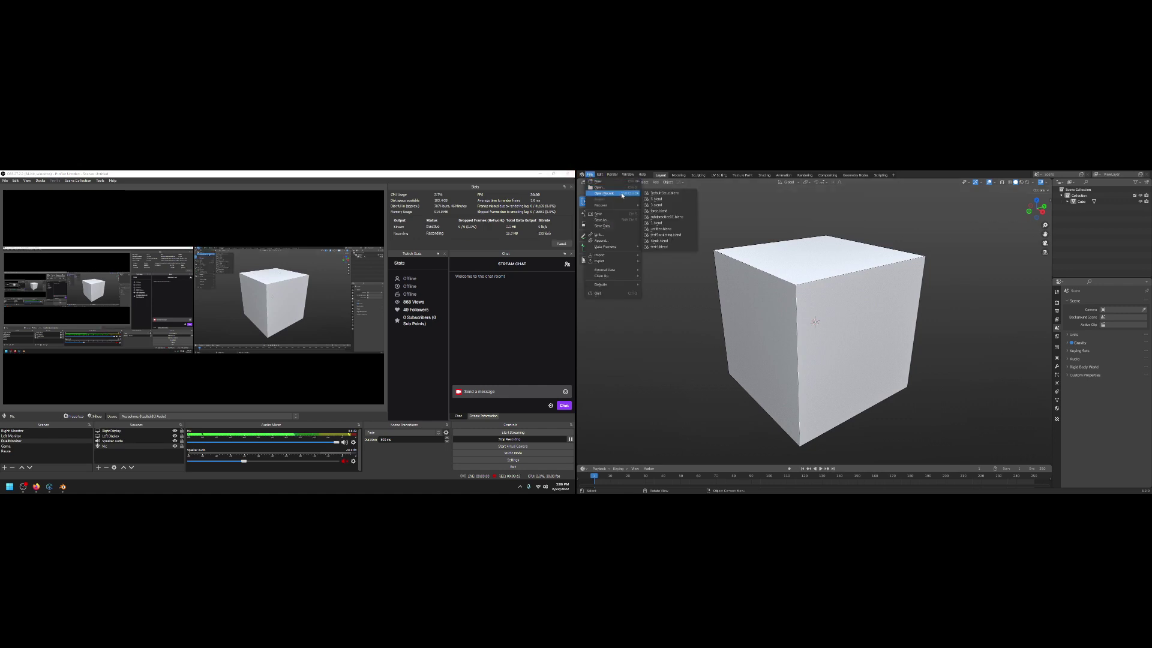
click(664, 193)
mouse_move(798, 324)
middle_down()
mouse_move(784, 326)
mouse_move(789, 315)
middle_up()
scroll(789, 315, down, 2)
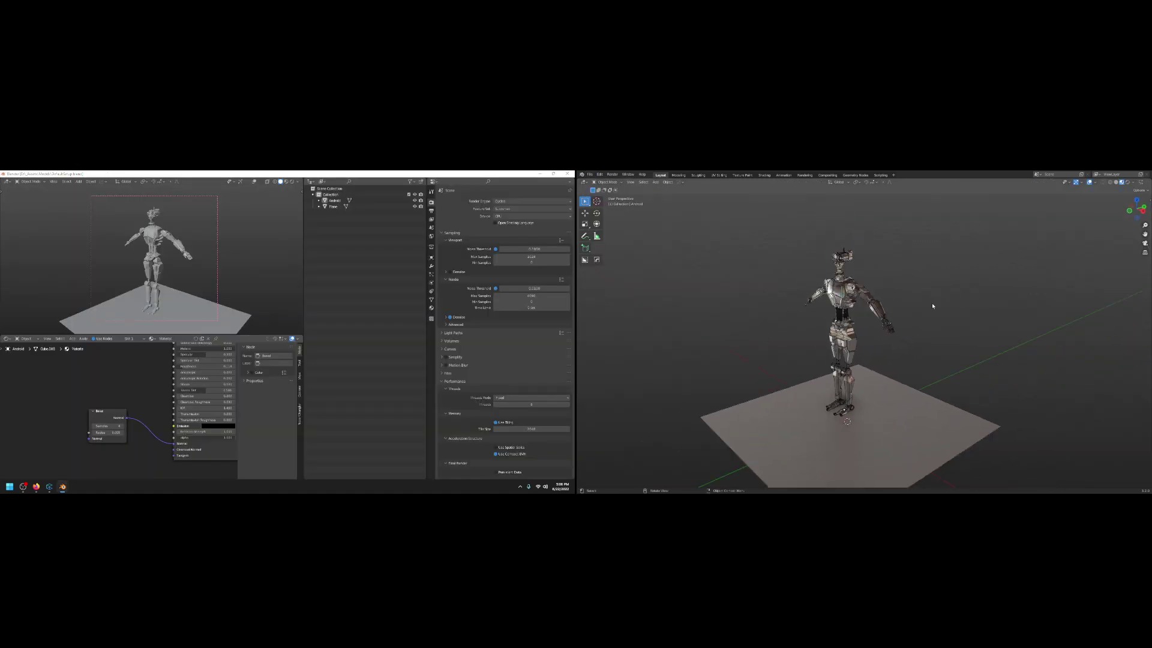
scroll(895, 336, up, 2)
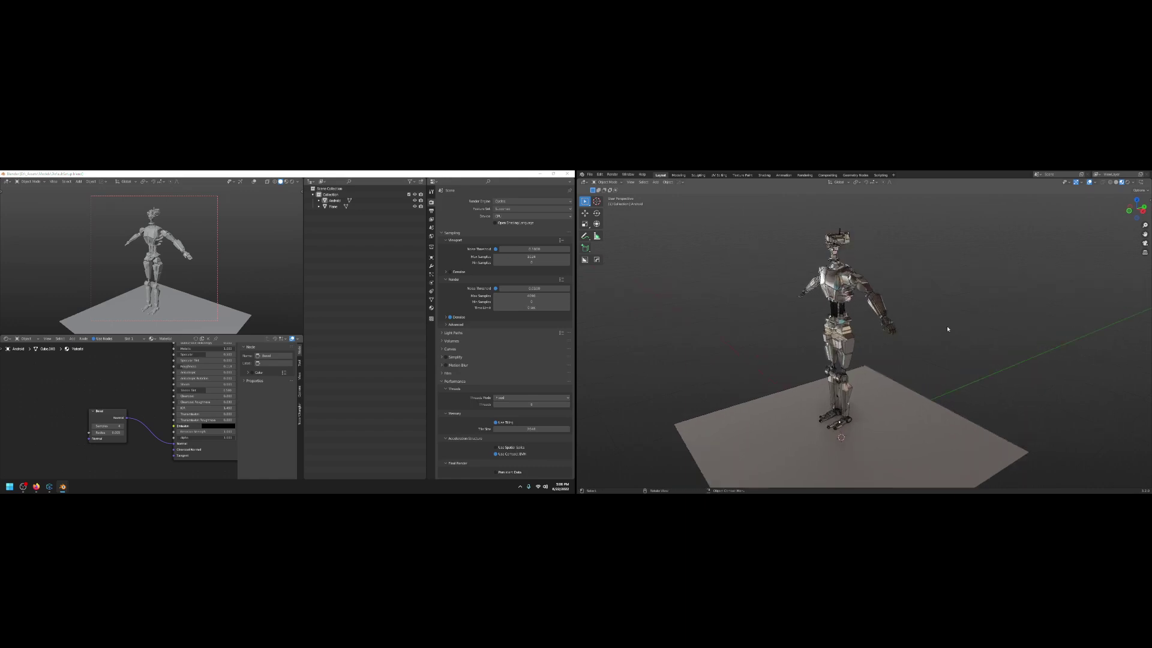
middle_drag(971, 320, 887, 295)
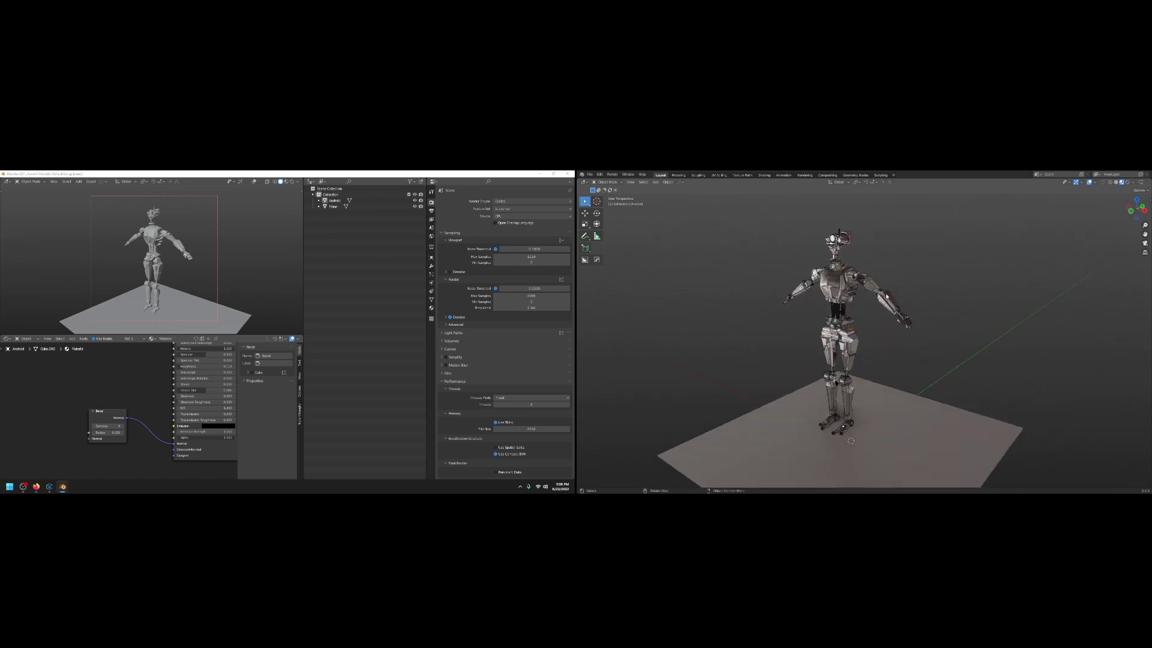
In the Sculpting workspace, duplicate a brush, rename it Newtool, and select it
click(697, 175)
scroll(841, 298, up, 6)
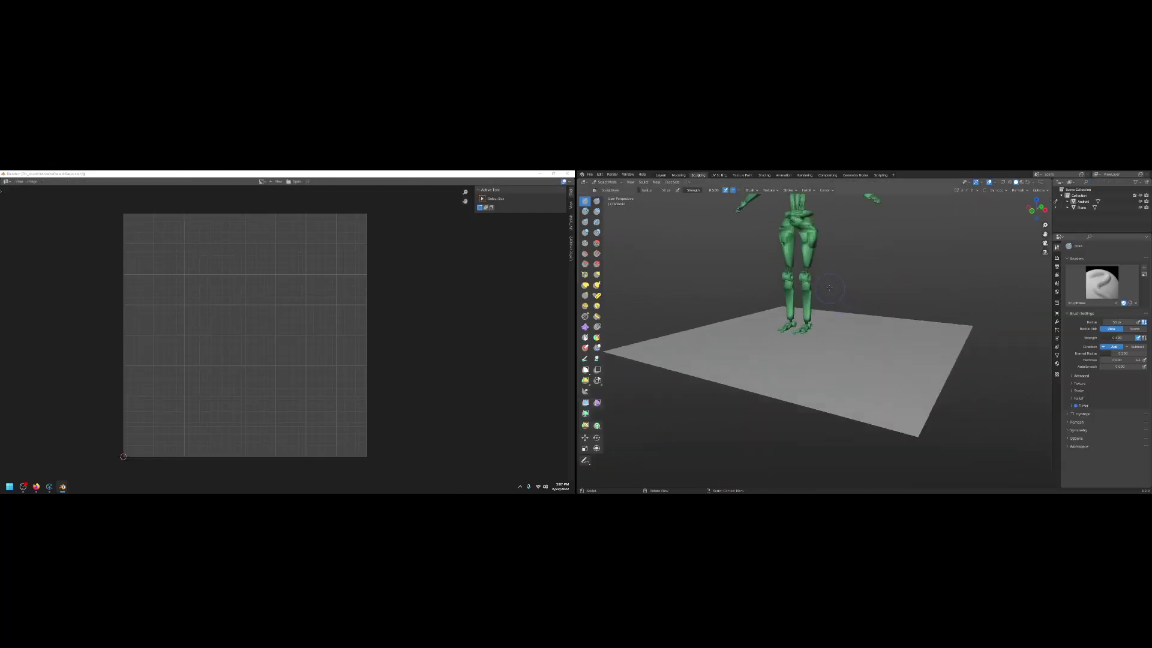
middle_drag(842, 298, 810, 292)
click(594, 189)
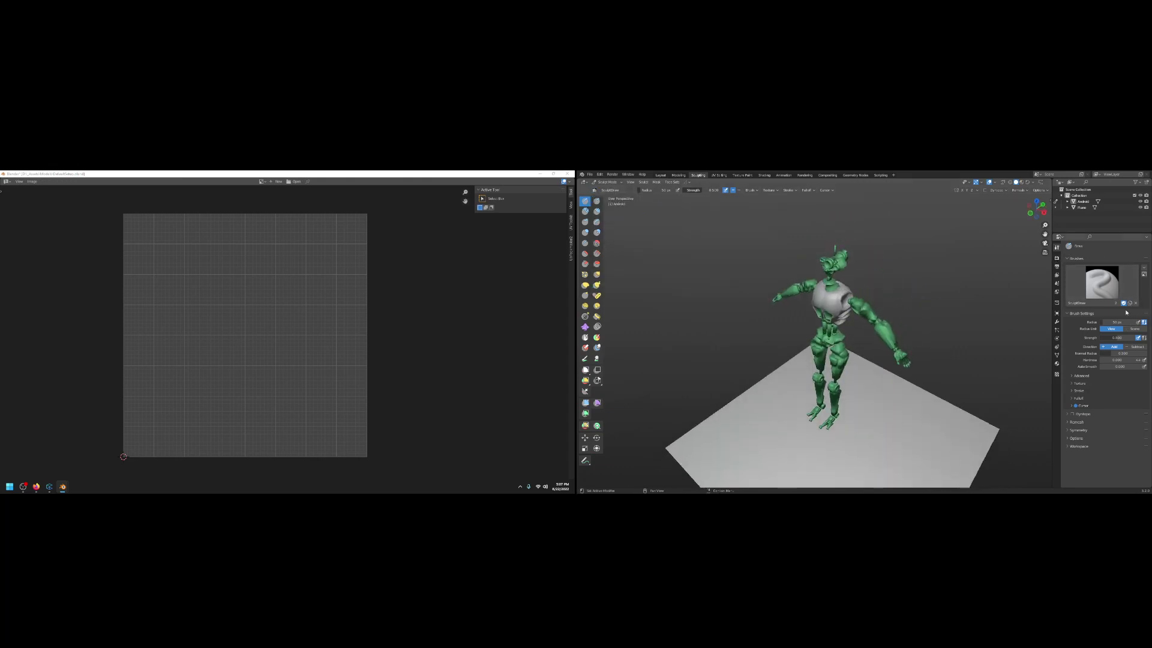
click(1086, 303)
text(Newtool)
key(Return)
click(1102, 282)
click(957, 315)
Save the file as sculpttool.blend on the Desktop
key(ctrl+s)
click(833, 359)
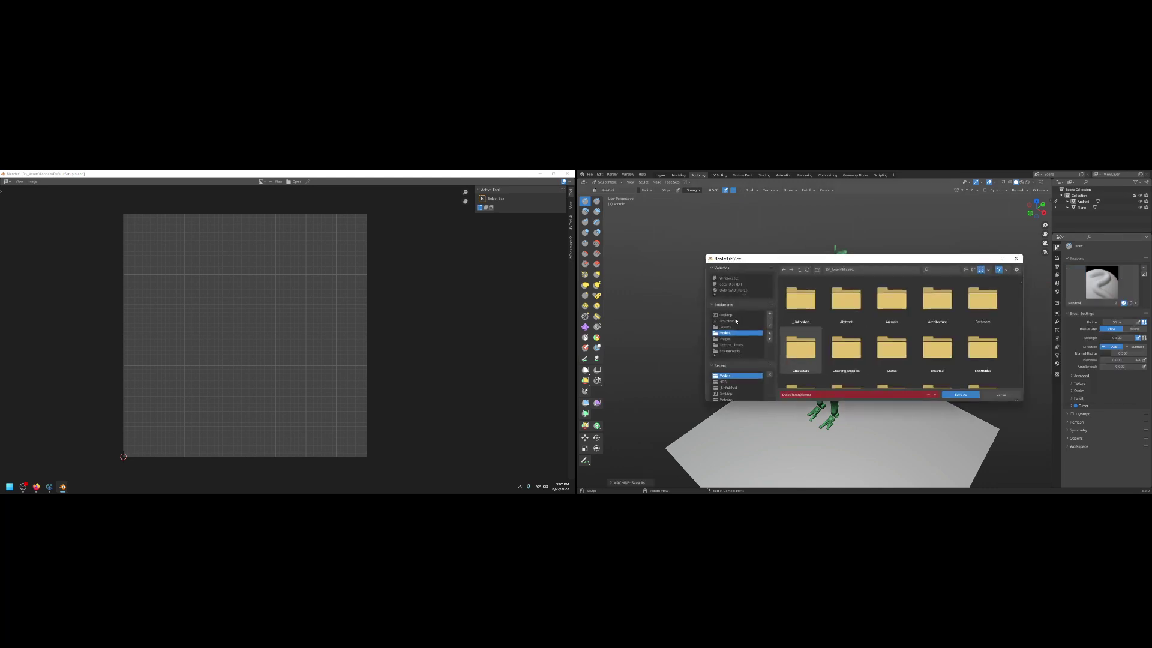
click(726, 394)
click(797, 394)
text(a)
text(culpttool)
key(Return)
Start File > Append and browse to the sculpttool.blend file on the Desktop
click(589, 174)
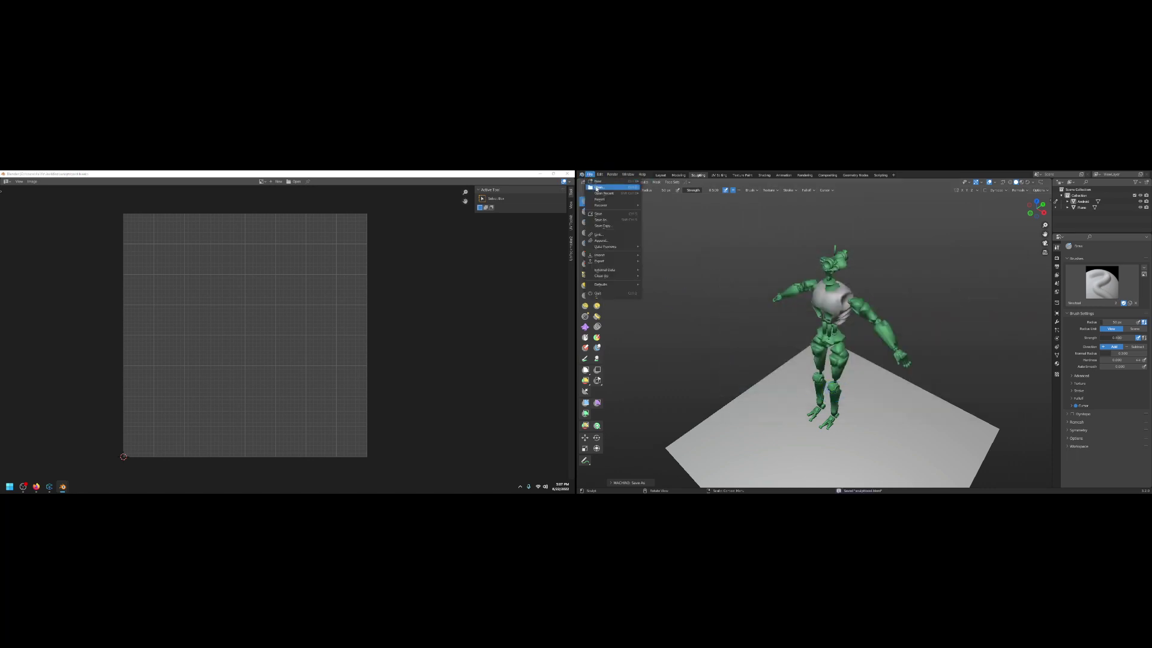
click(599, 187)
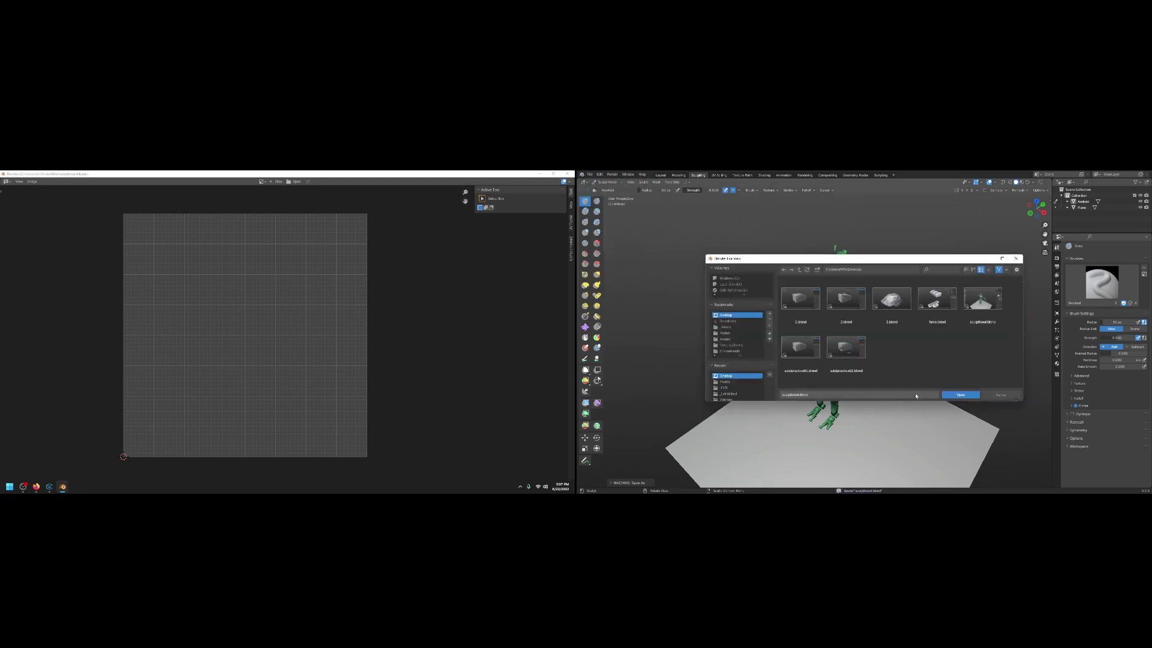
click(740, 382)
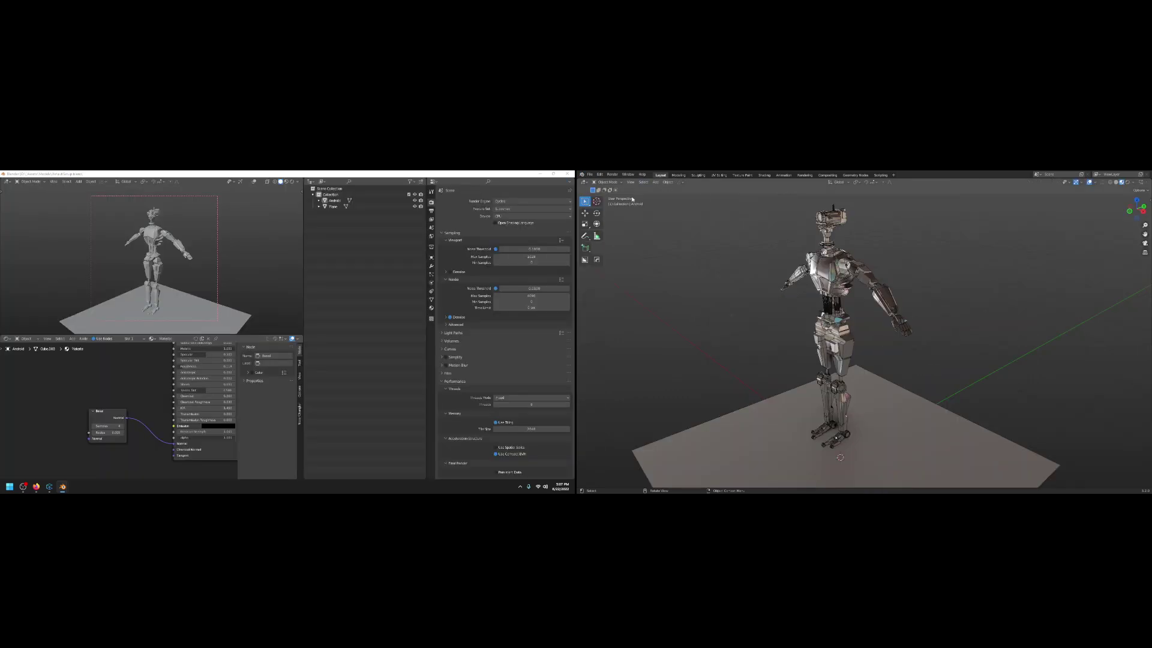
click(591, 174)
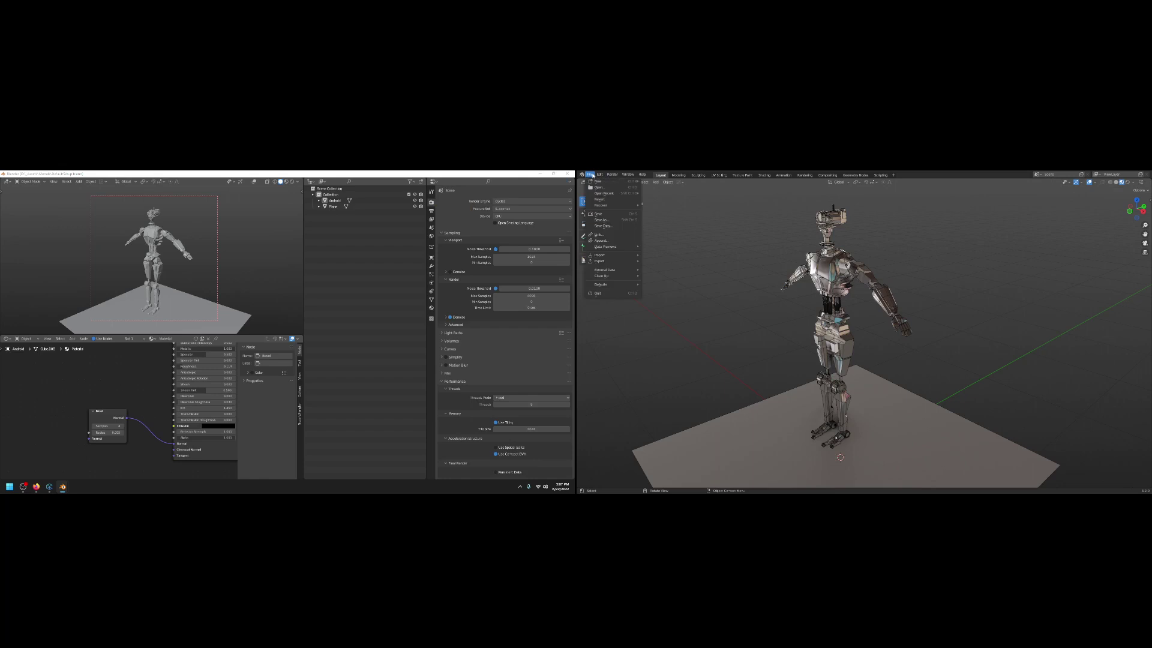
click(618, 241)
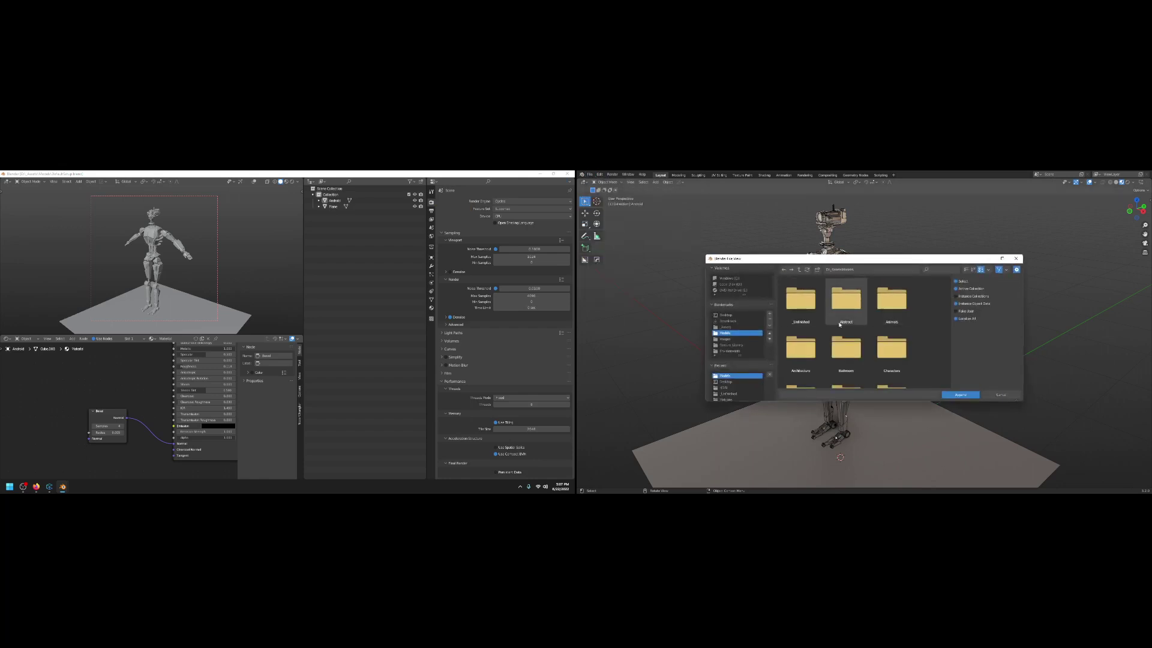
click(740, 314)
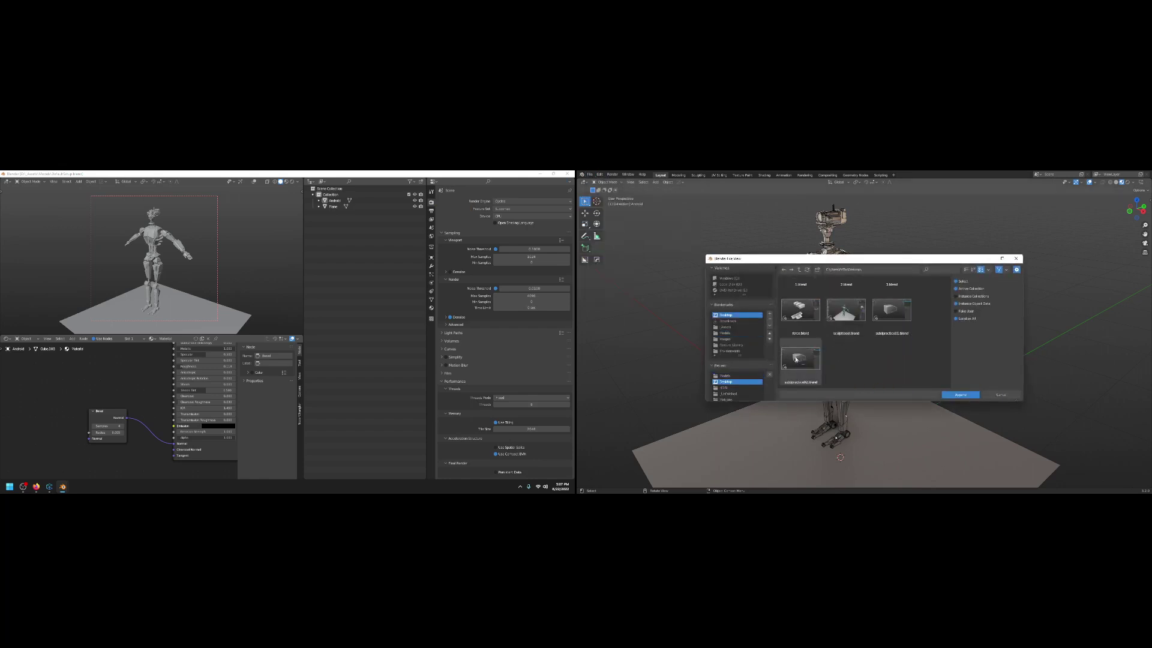
click(847, 316)
Append the Newtool brush from sculpttool.blend's Brush folder
double_click(848, 316)
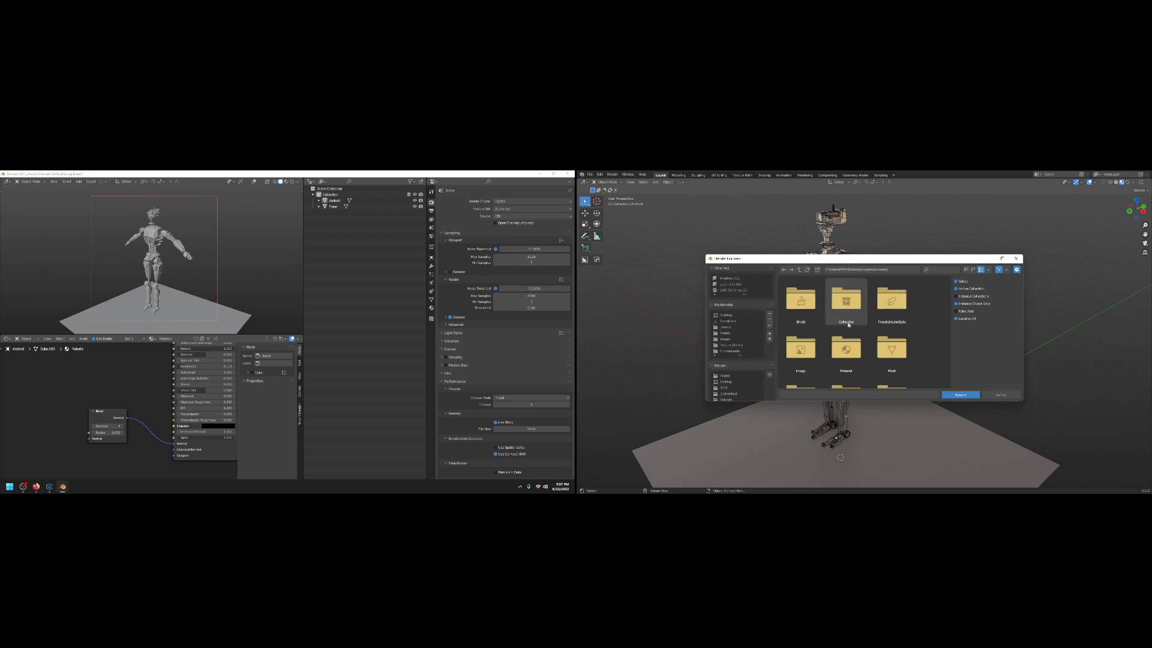
scroll(894, 312, down, 1)
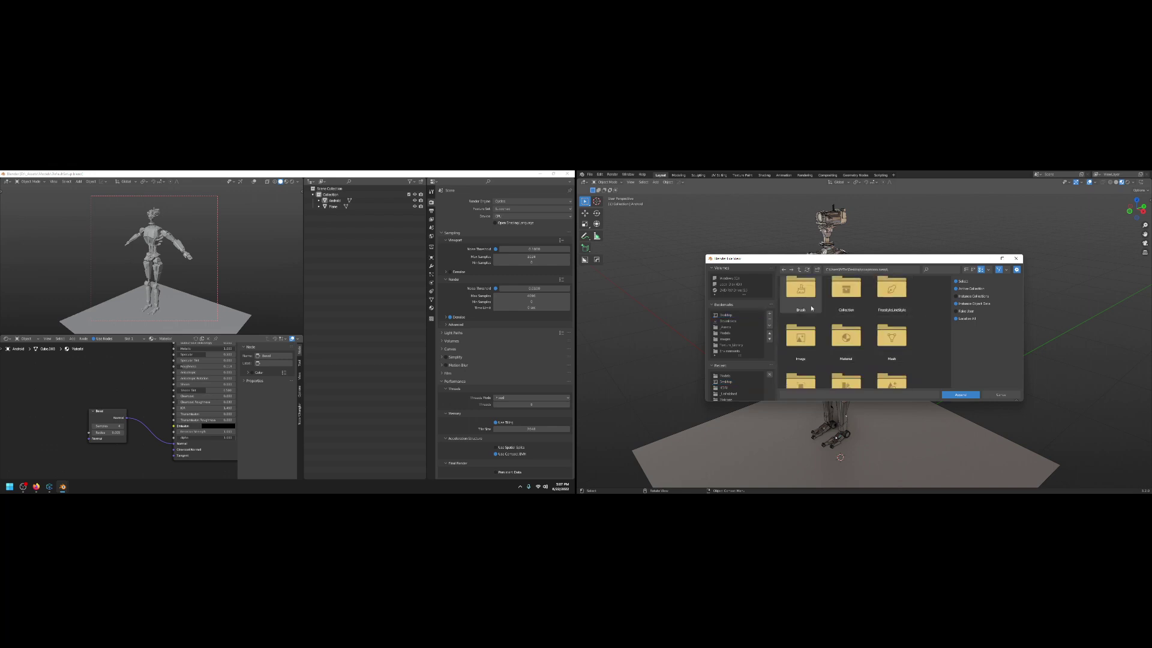
double_click(800, 303)
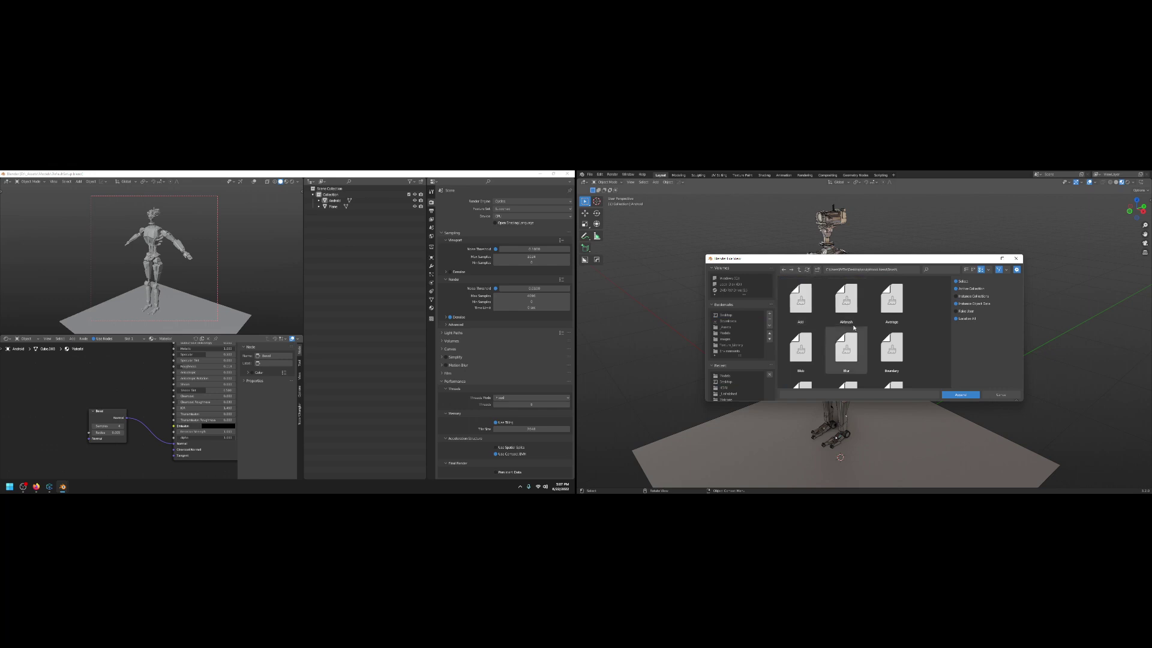
scroll(854, 328, down, 5)
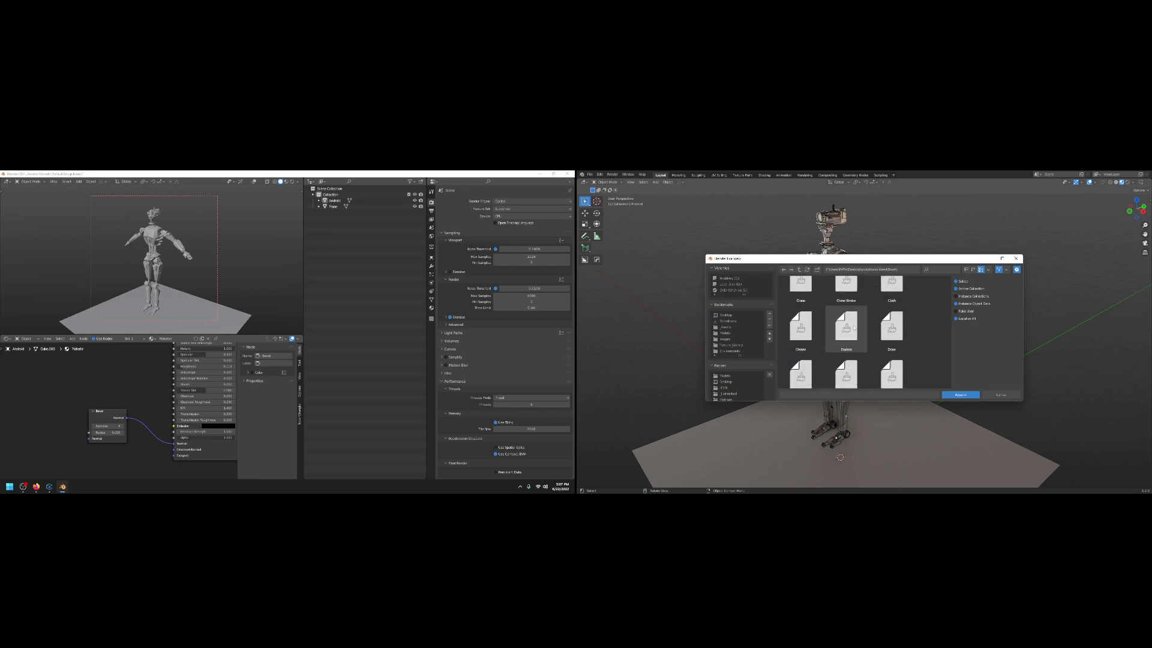
scroll(859, 327, down, 4)
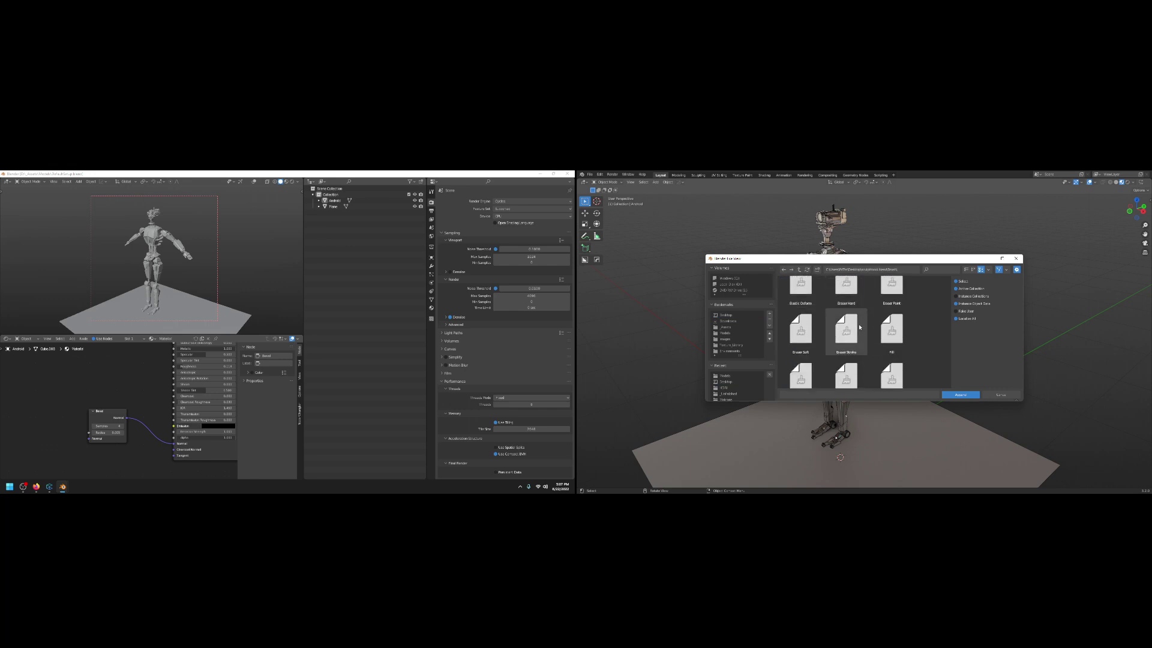
scroll(859, 327, down, 1)
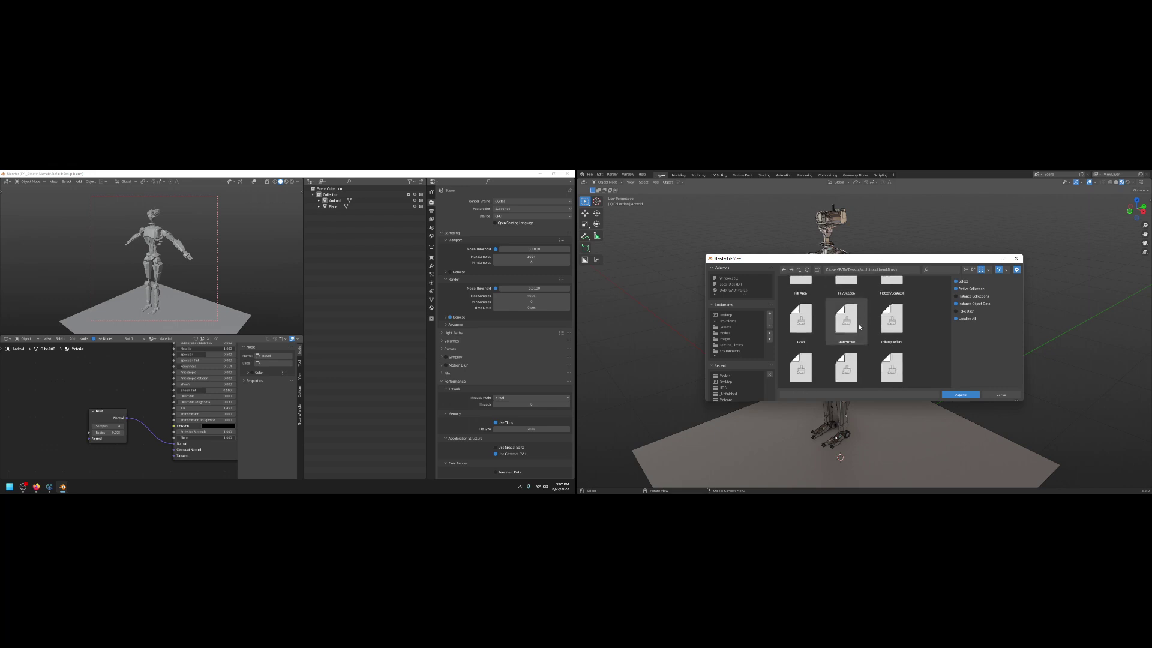
scroll(860, 330, down, 3)
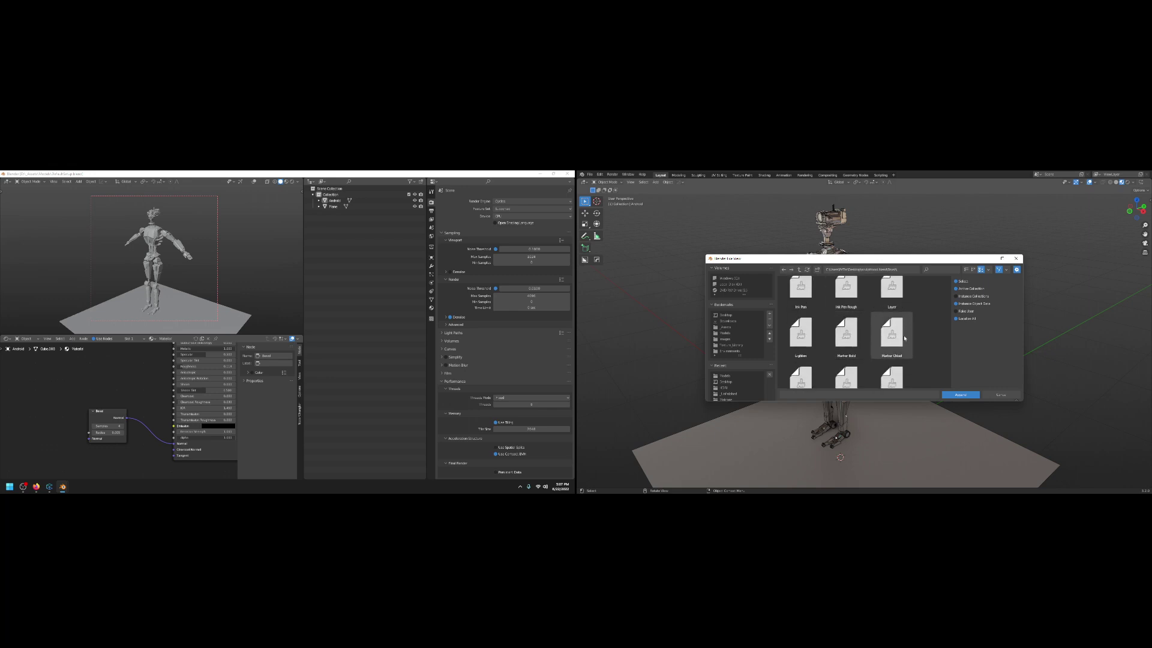
scroll(911, 339, down, 2)
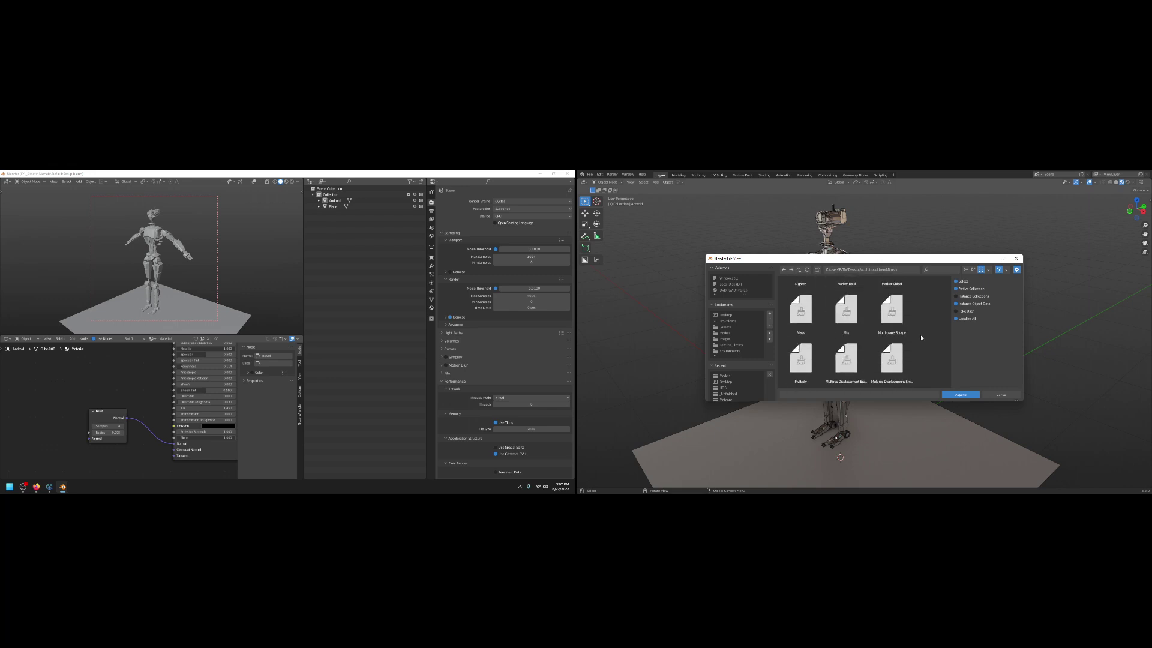
scroll(921, 338, down, 1)
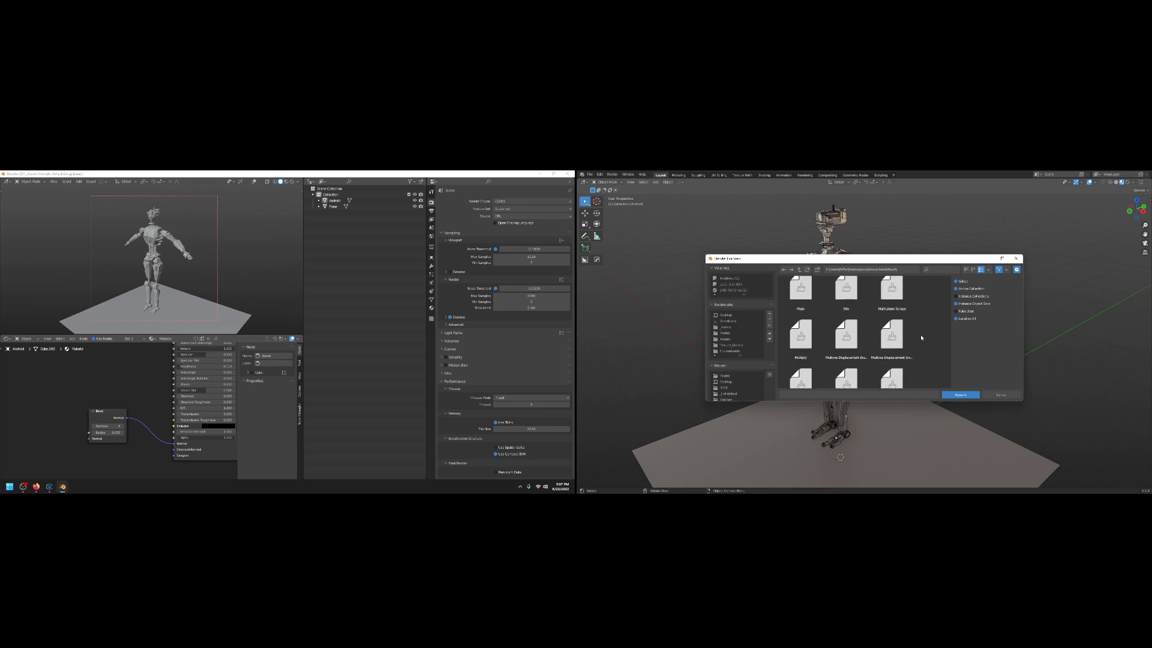
scroll(900, 338, down, 1)
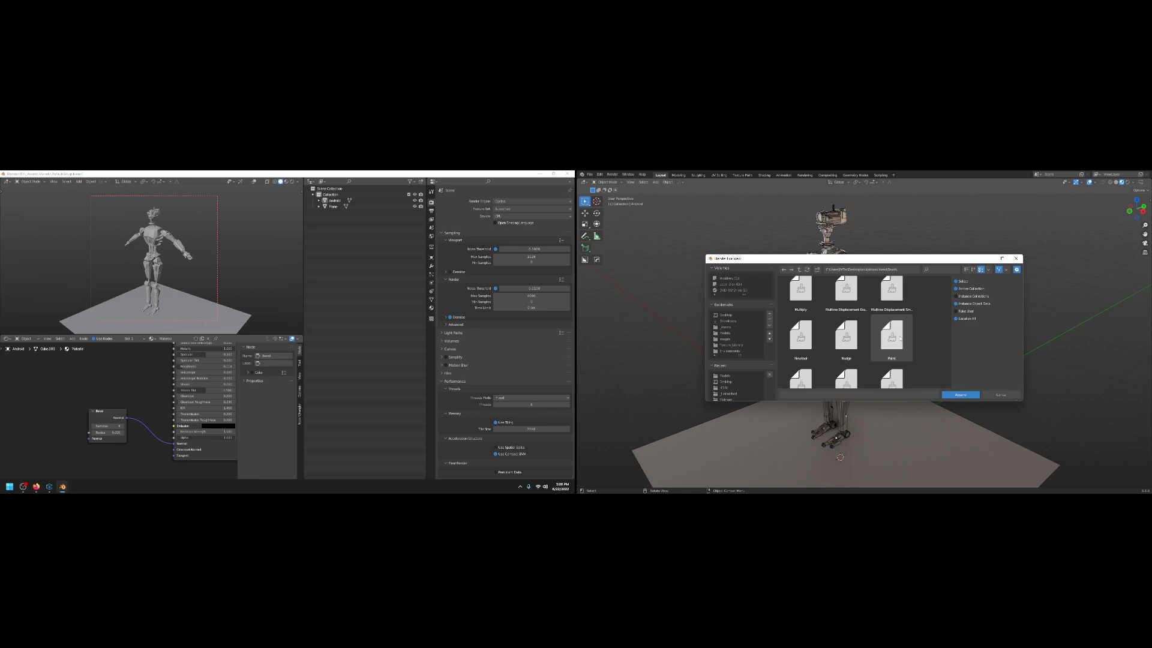
click(807, 356)
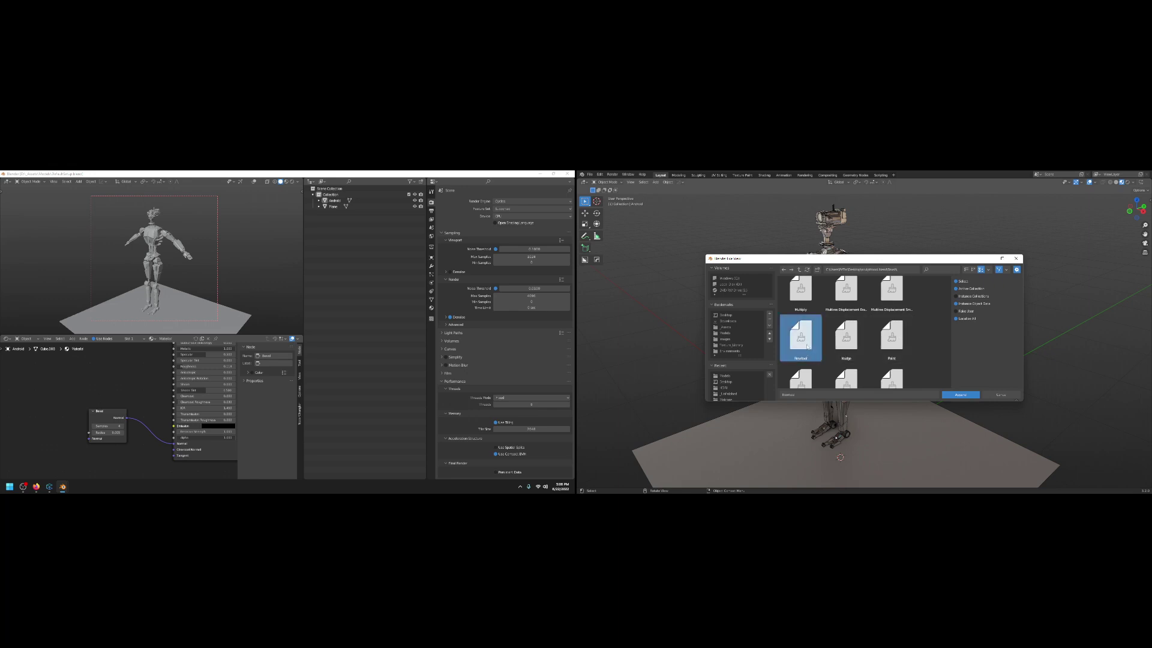
double_click(807, 346)
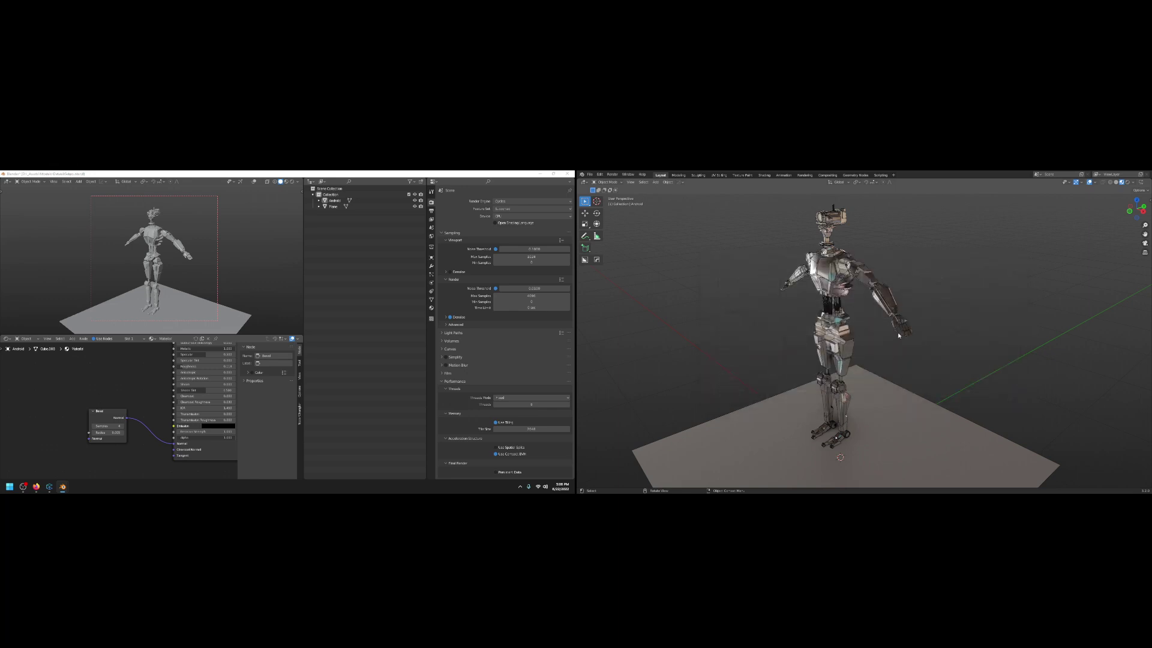
mouse_move(893, 329)
middle_down()
mouse_move(873, 323)
mouse_move(885, 326)
middle_up()
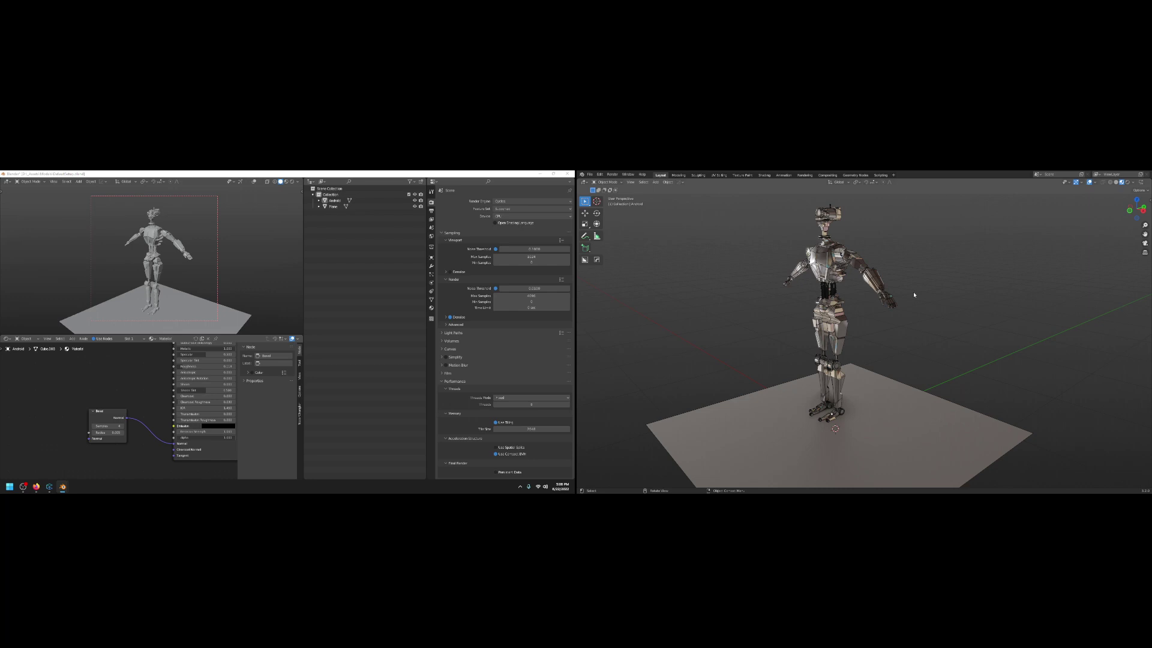
click(600, 175)
click(621, 258)
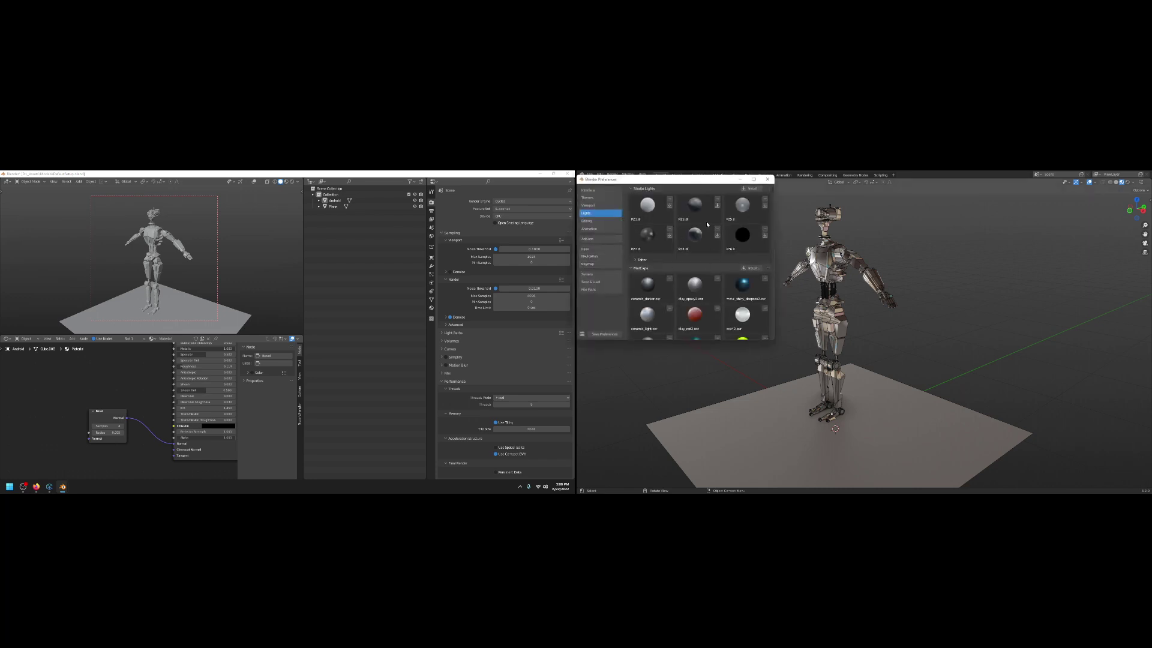
drag(772, 211, 776, 323)
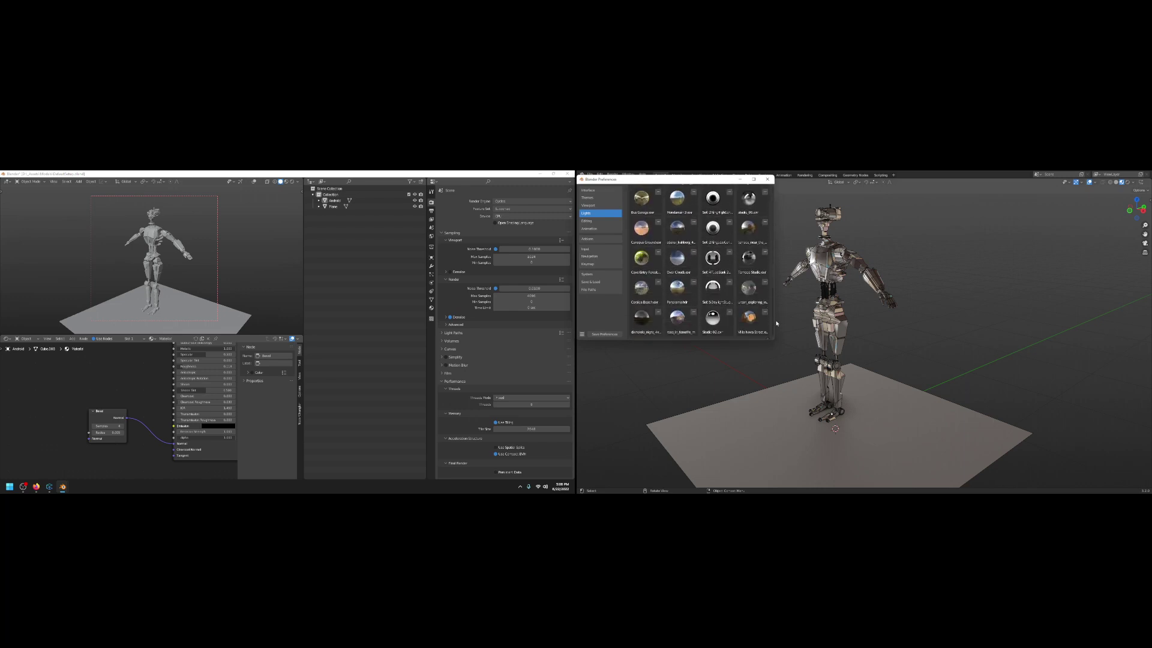
click(596, 291)
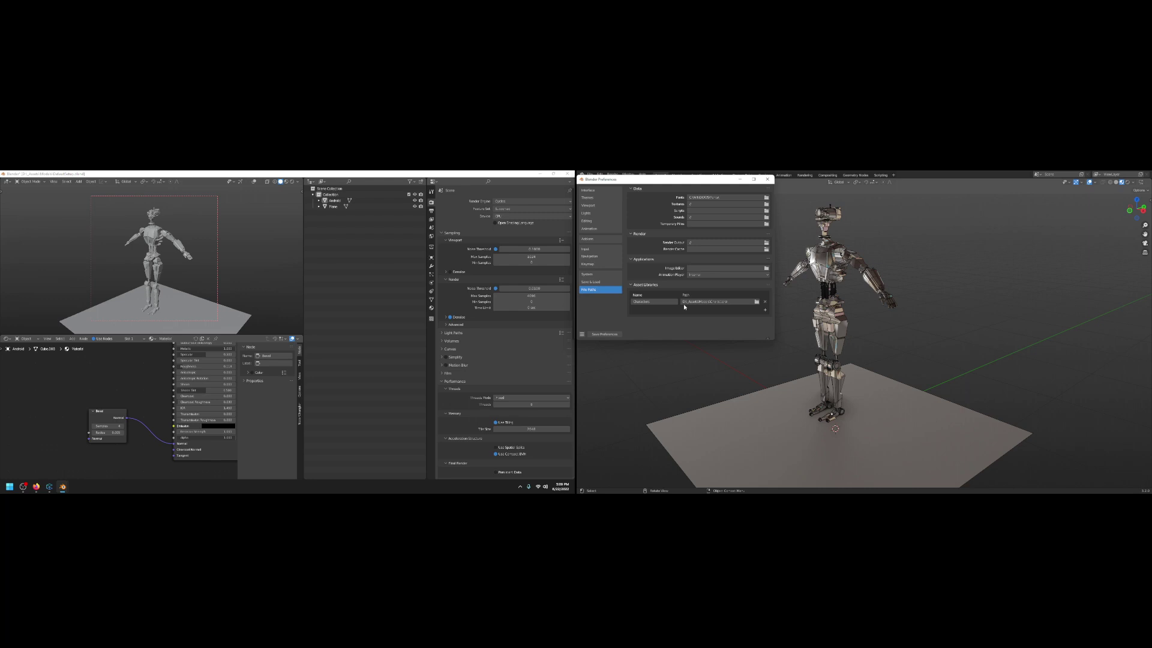
click(768, 180)
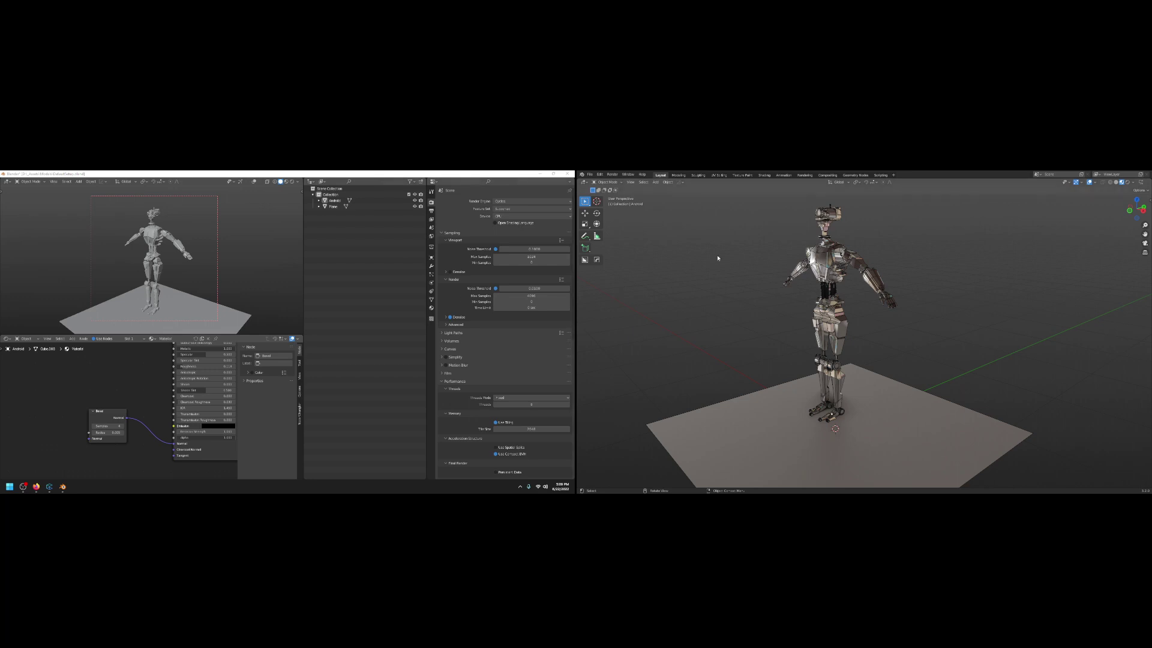
Pass through the Shading workspace, panning its node view, and settle on UV Editing
middle_drag(749, 335, 714, 336)
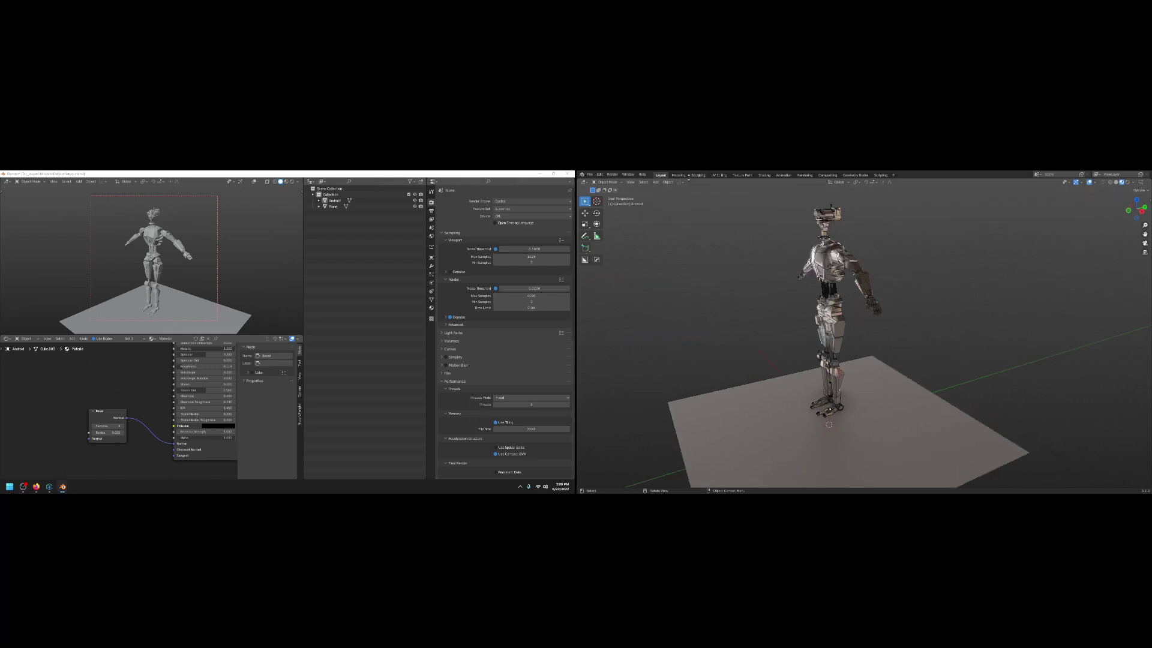
click(764, 175)
middle_drag(791, 319, 856, 322)
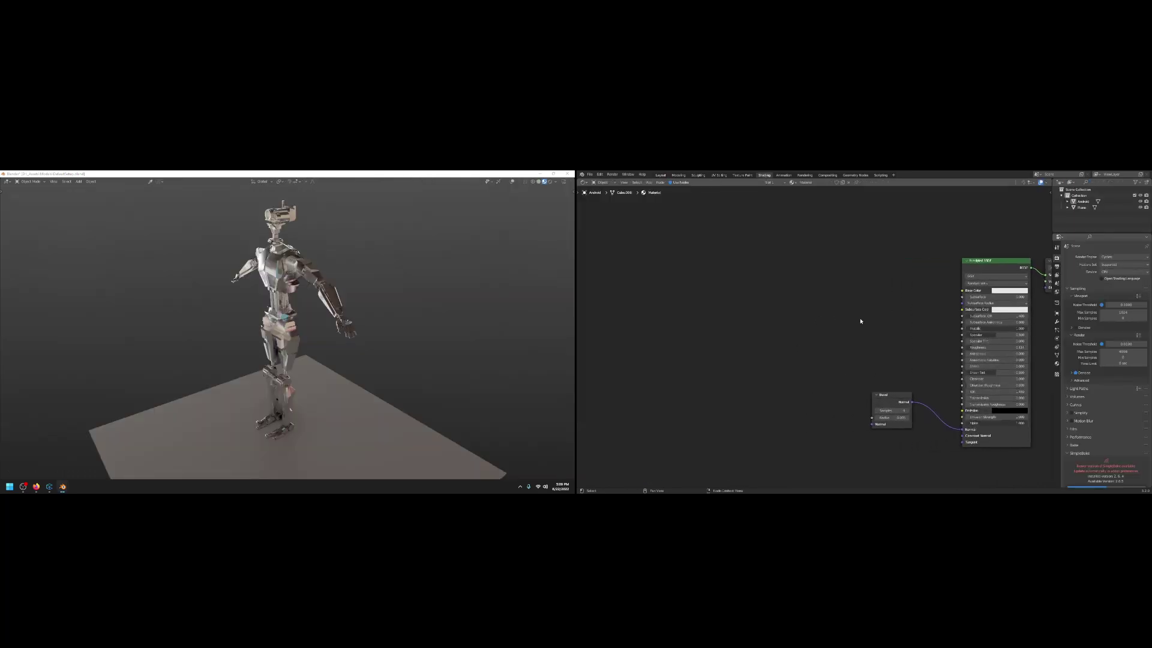
scroll(784, 321, down, 2)
middle_drag(785, 321, 847, 330)
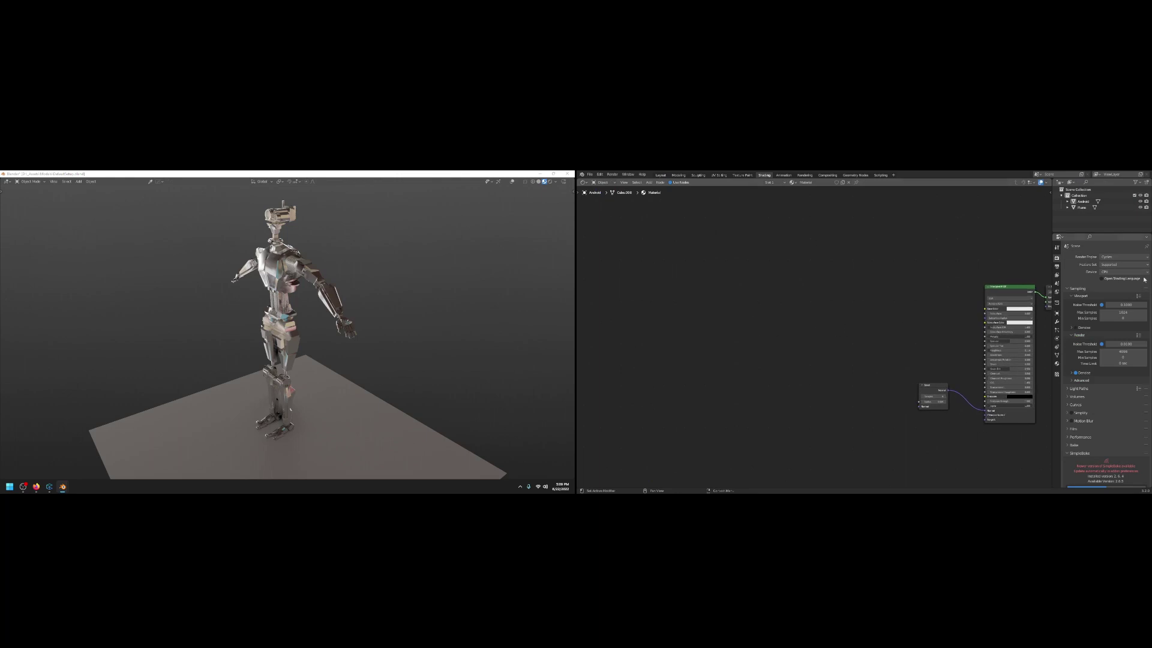
middle_drag(736, 353, 766, 360)
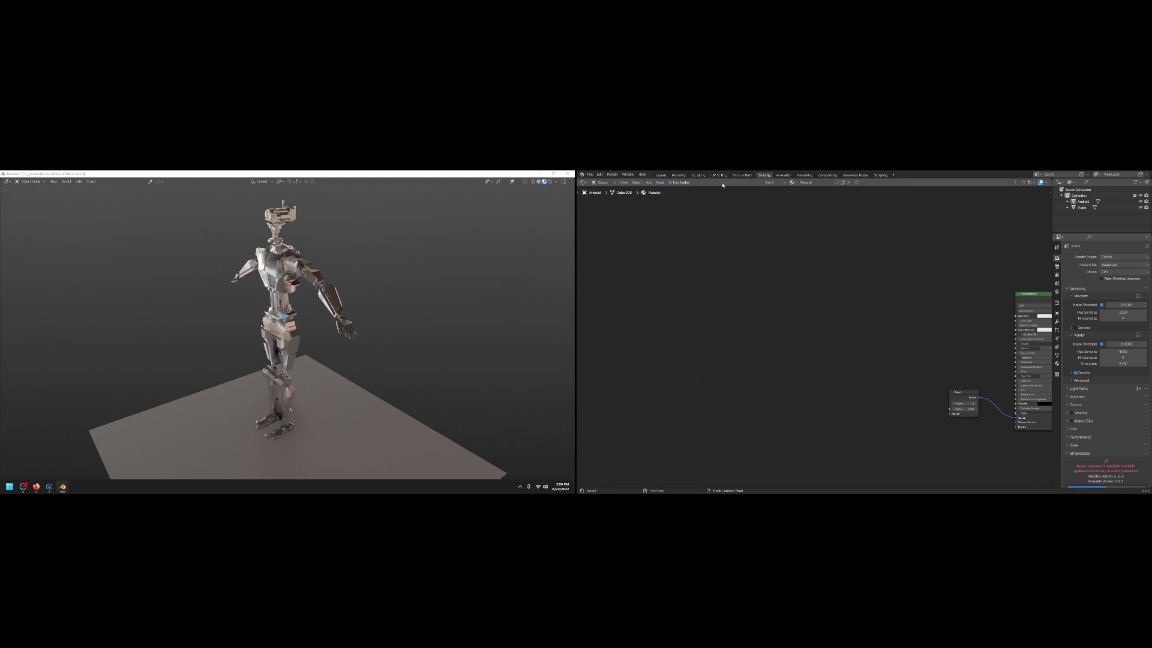
click(719, 175)
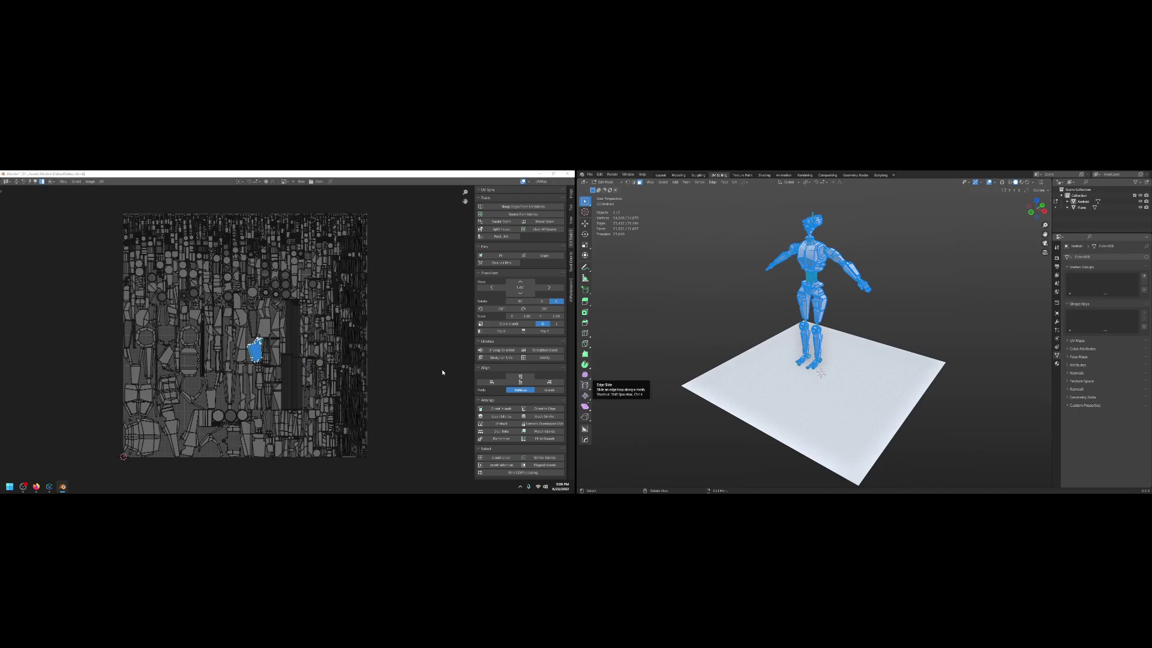
Select the thin strip UV island and widen the UV editor's side panel
click(340, 344)
click(310, 330)
scroll(310, 335, up, 3)
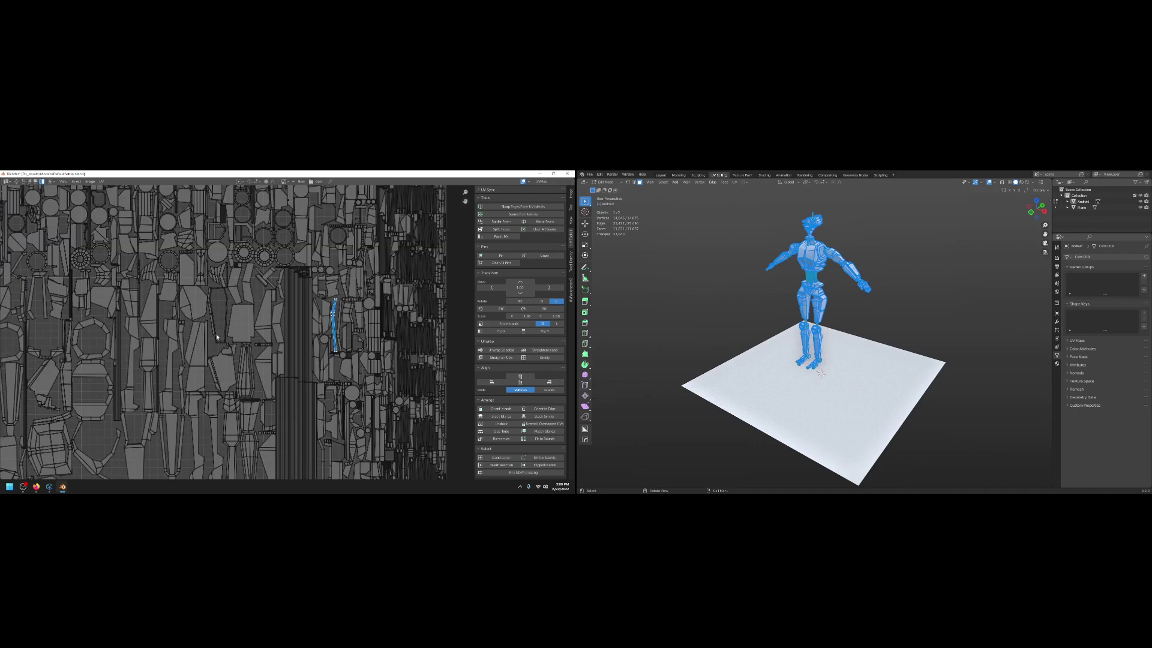
scroll(293, 331, down, 4)
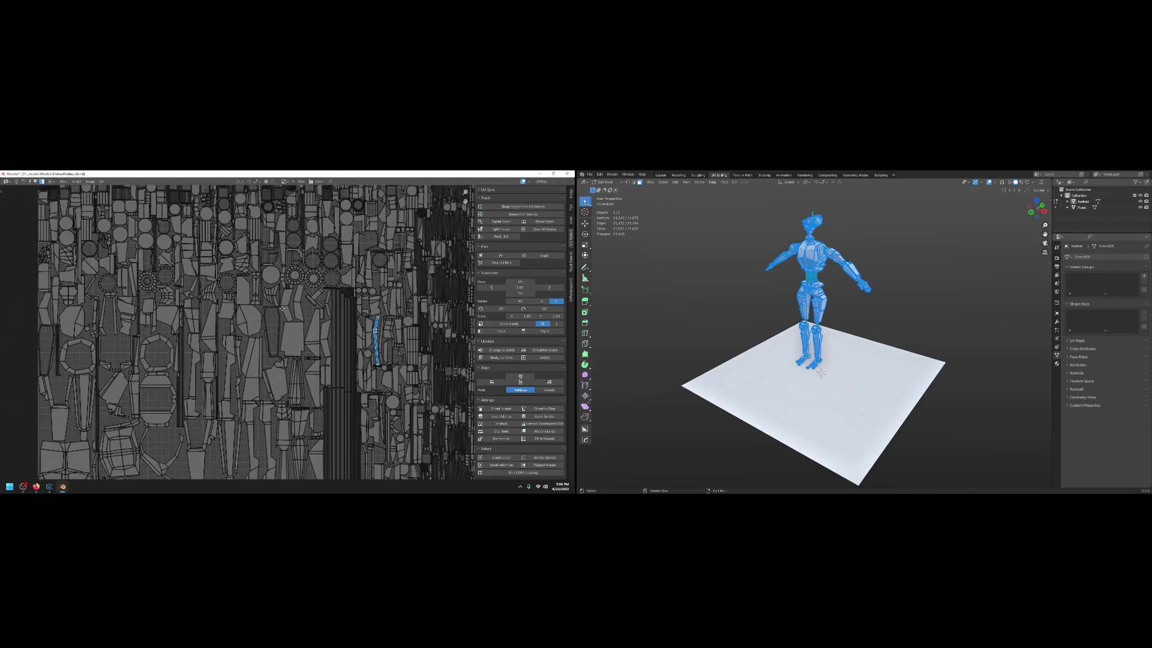
middle_drag(353, 327, 340, 332)
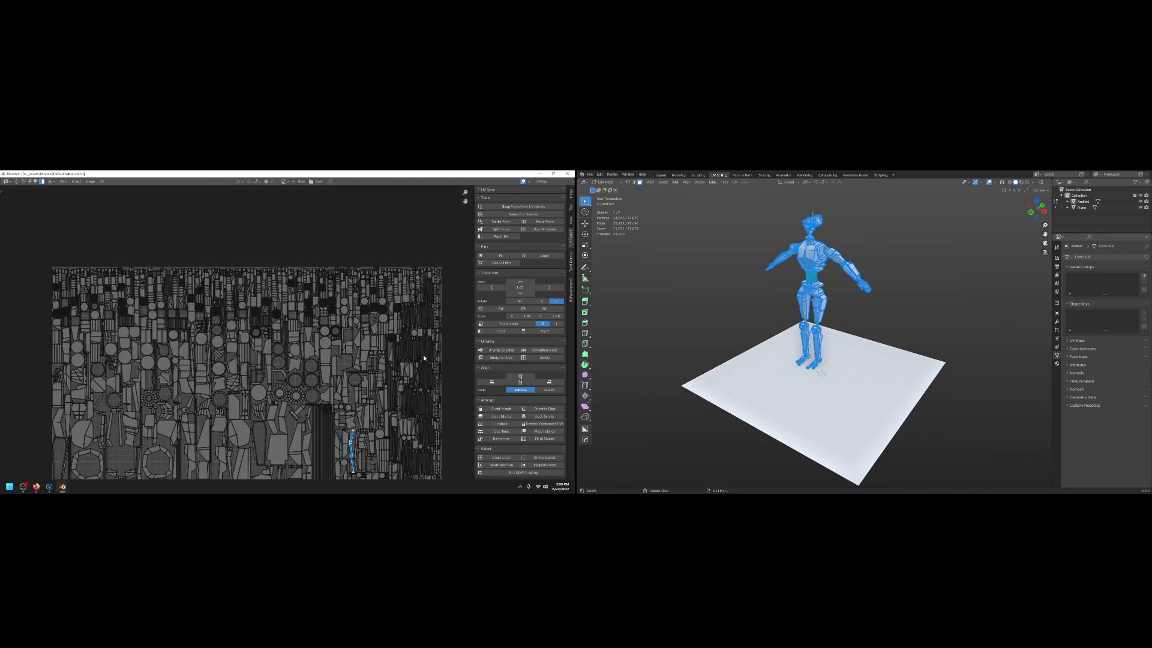
middle_drag(769, 345, 790, 363)
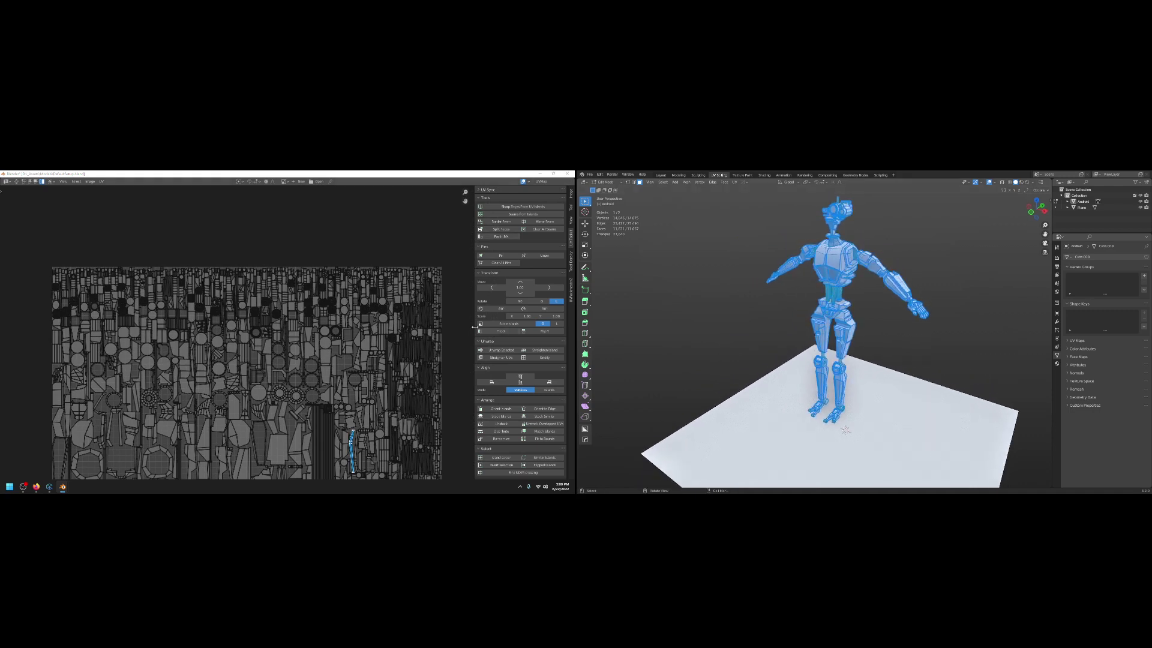
drag(474, 329, 483, 327)
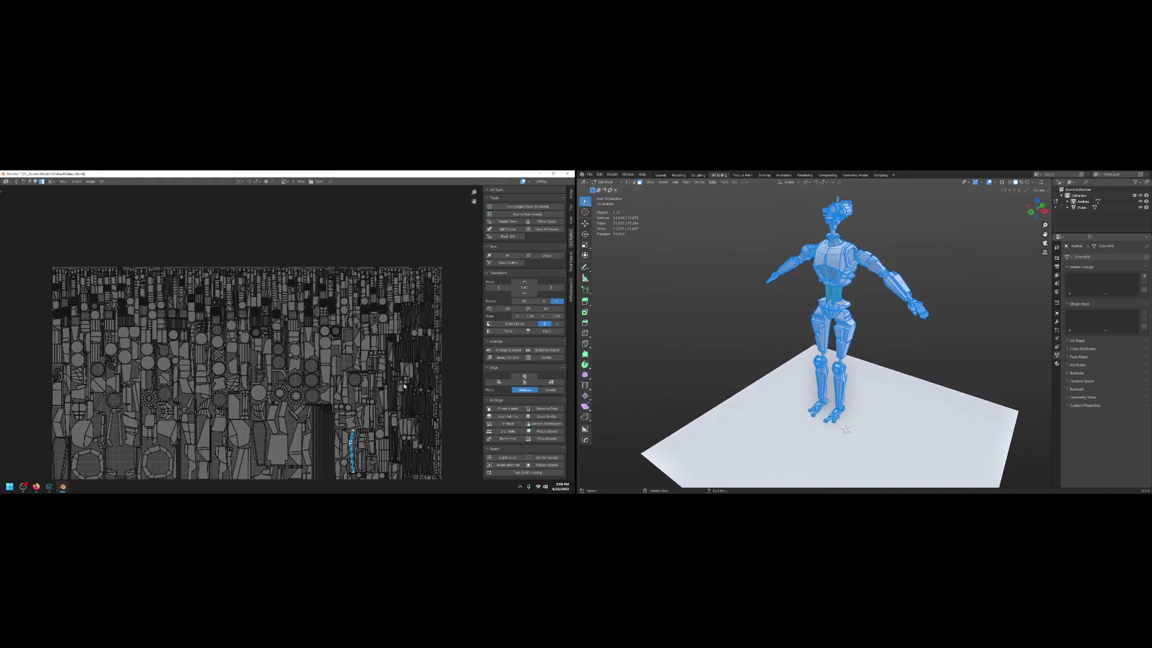
drag(482, 351, 477, 352)
Select the triangular UV island and zoom the UV view in on it
scroll(357, 352, up, 3)
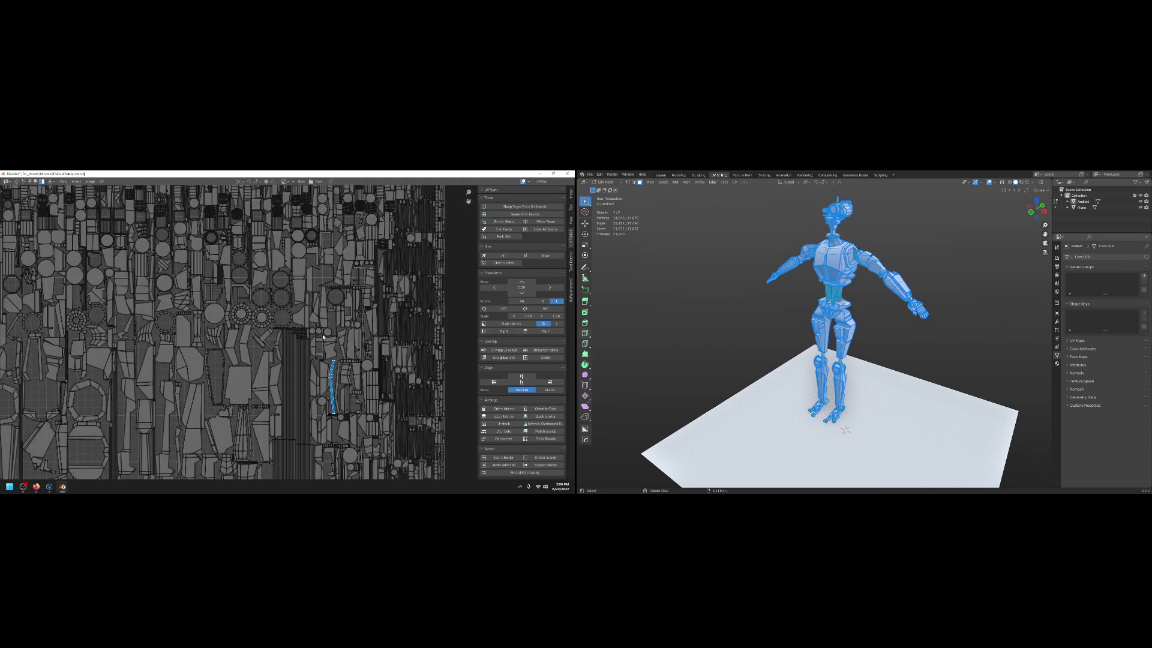
click(298, 318)
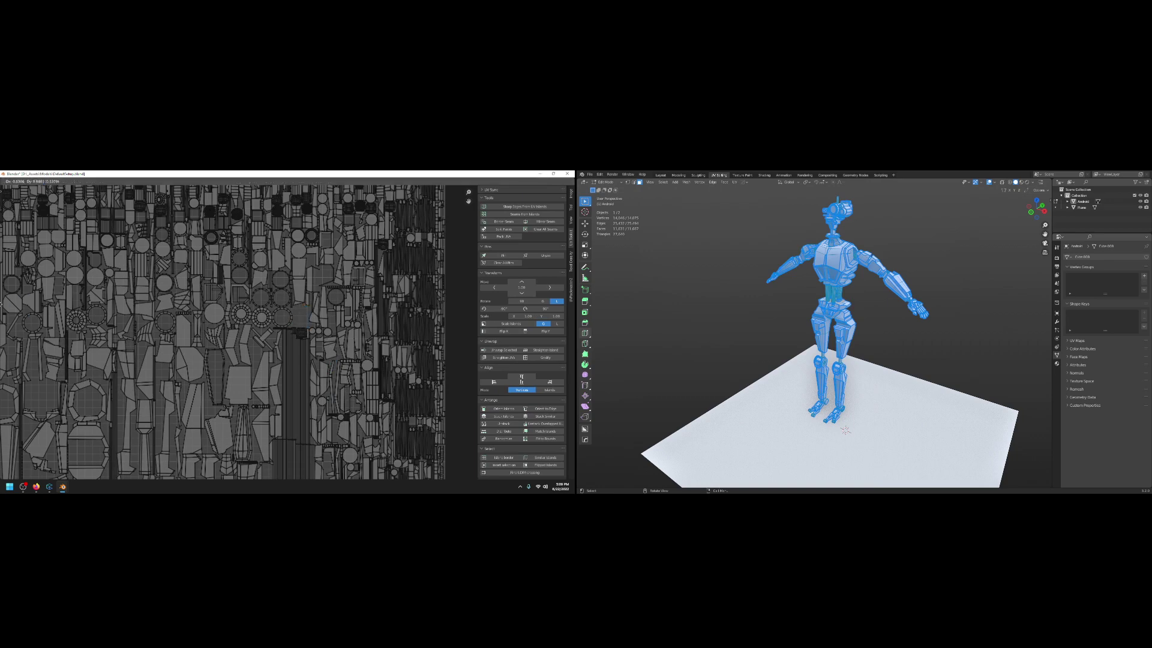
scroll(295, 313, up, 4)
scroll(294, 313, up, 2)
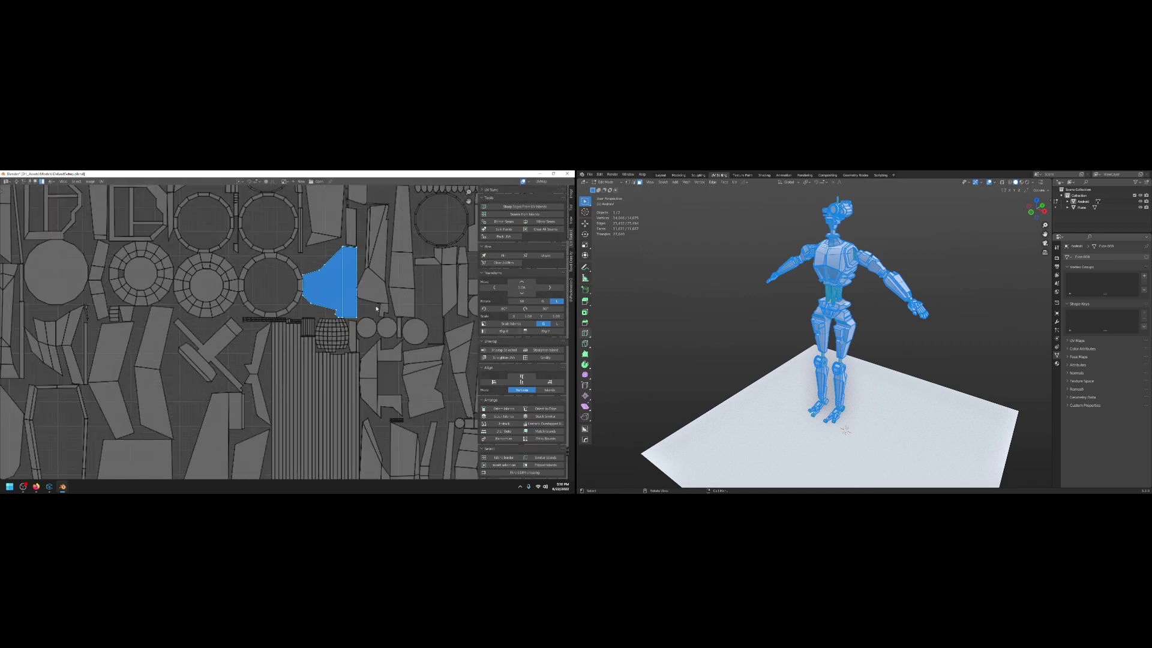
middle_drag(376, 304, 390, 330)
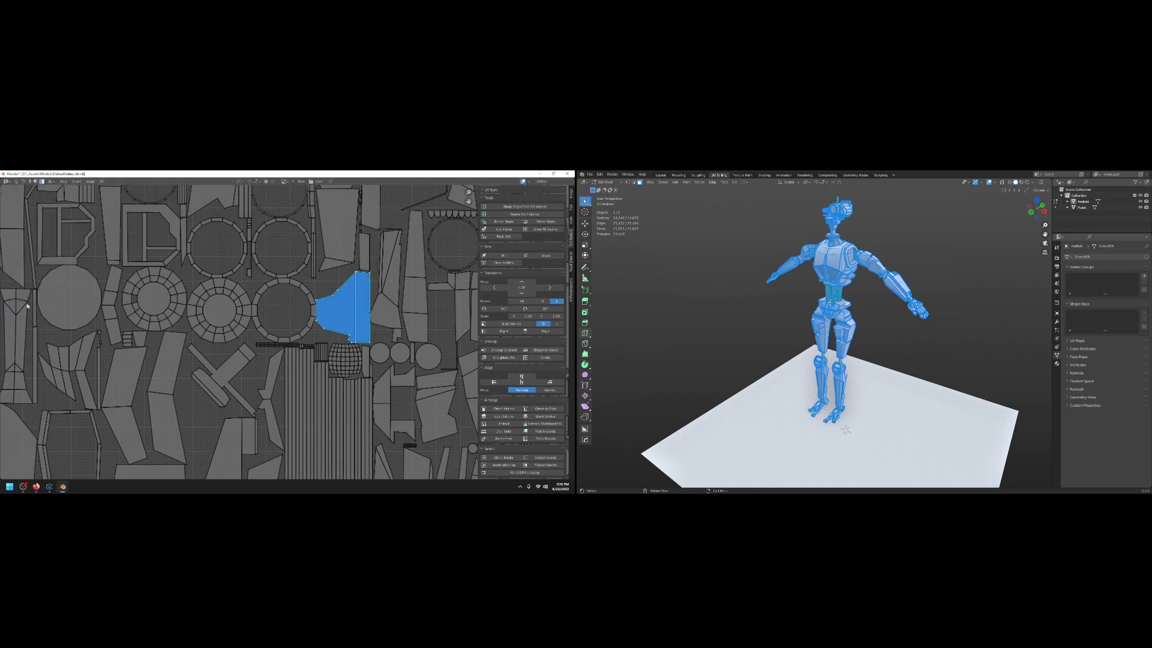
scroll(297, 324, down, 10)
Move the selected triangular island to a new spot in the UV layout
key(g)
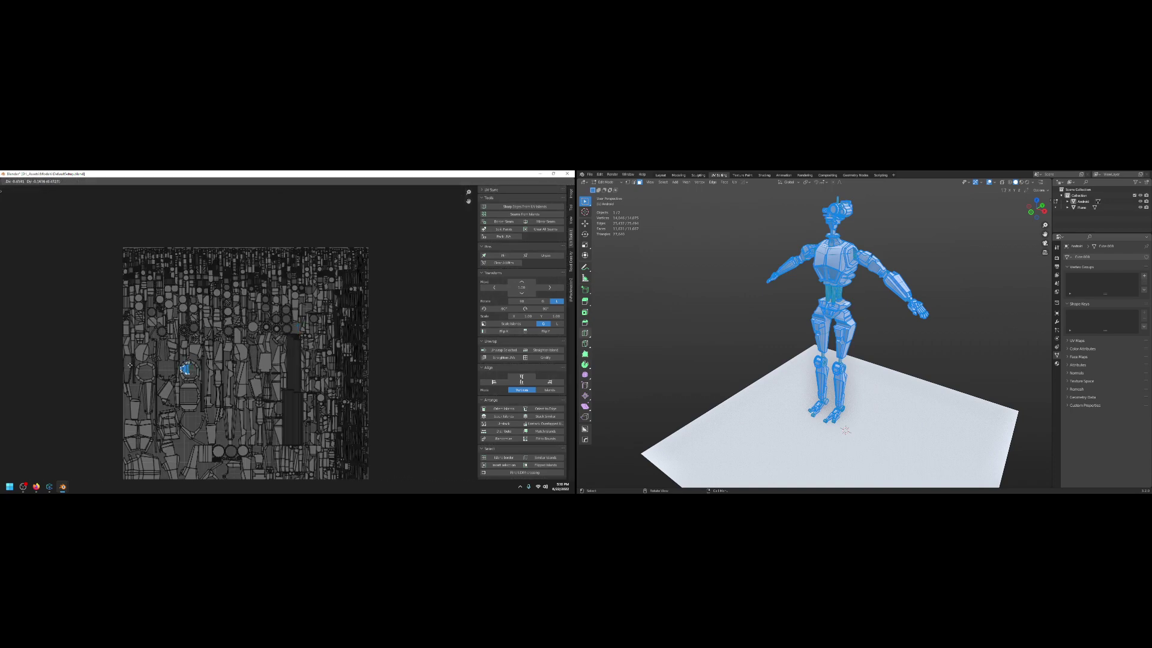
click(160, 372)
scroll(164, 374, up, 6)
scroll(164, 373, up, 6)
key(g)
click(253, 346)
scroll(258, 344, down, 3)
scroll(258, 344, up, 1)
Move an island into the gap inside the octagonal ring island
click(361, 342)
middle_drag(362, 342, 346, 343)
click(213, 305)
click(213, 304)
click(213, 304)
click(138, 300)
key(g)
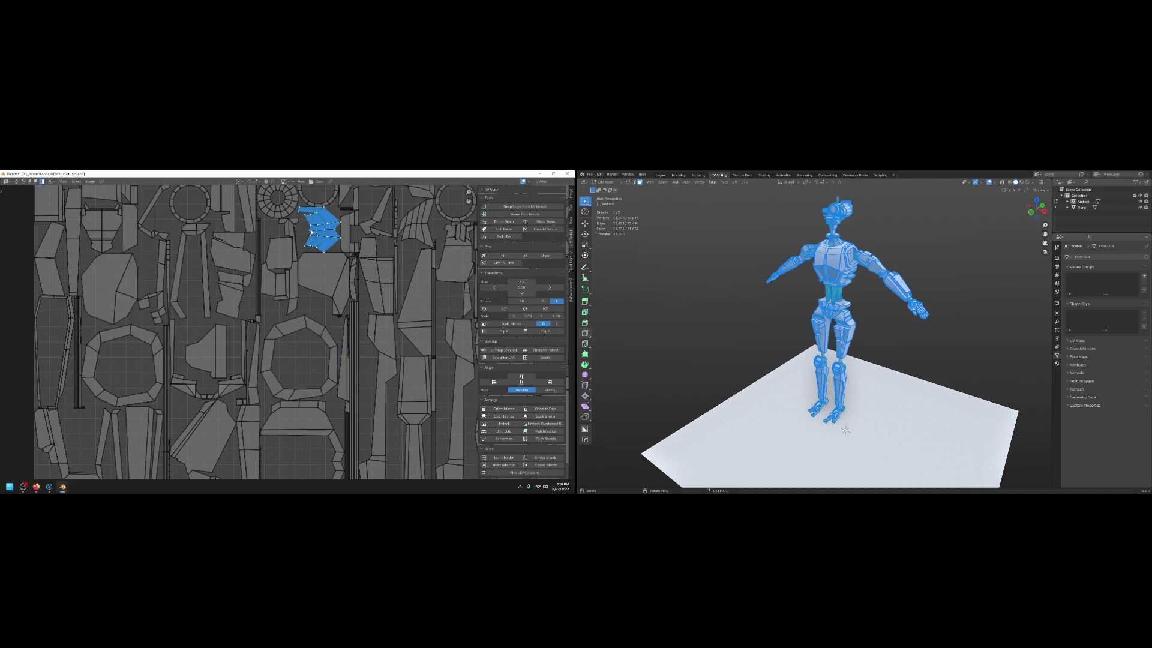
click(304, 375)
Move one ring island into the octagon and the top ring island lower down
click(110, 288)
click(180, 209)
key(g)
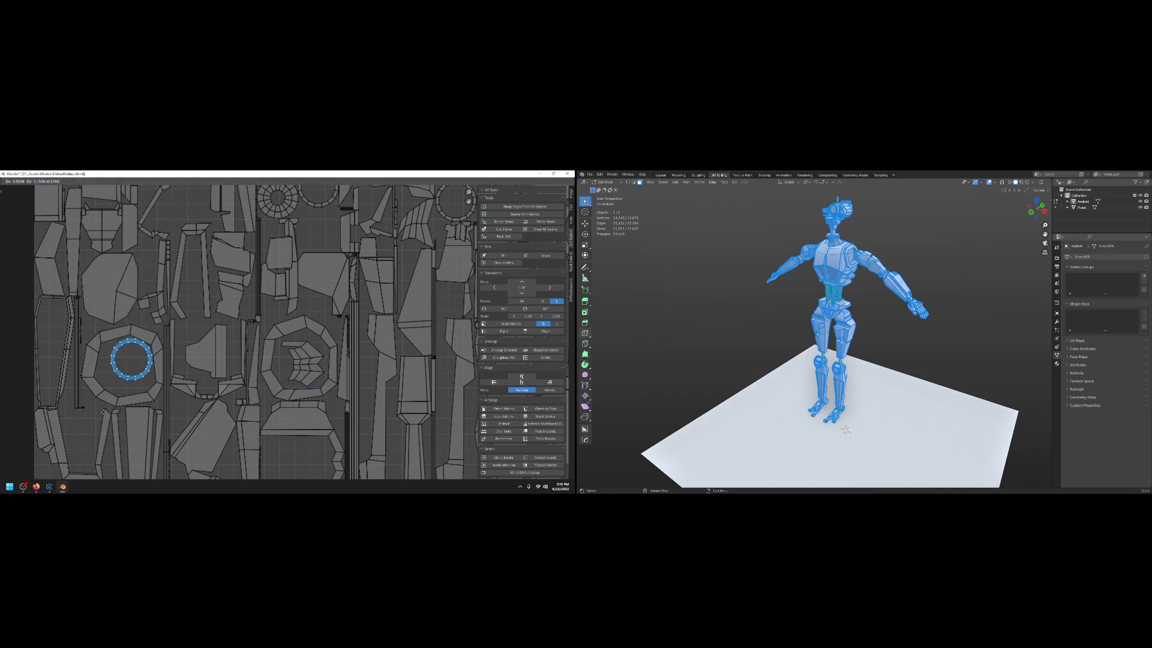
click(135, 373)
click(281, 208)
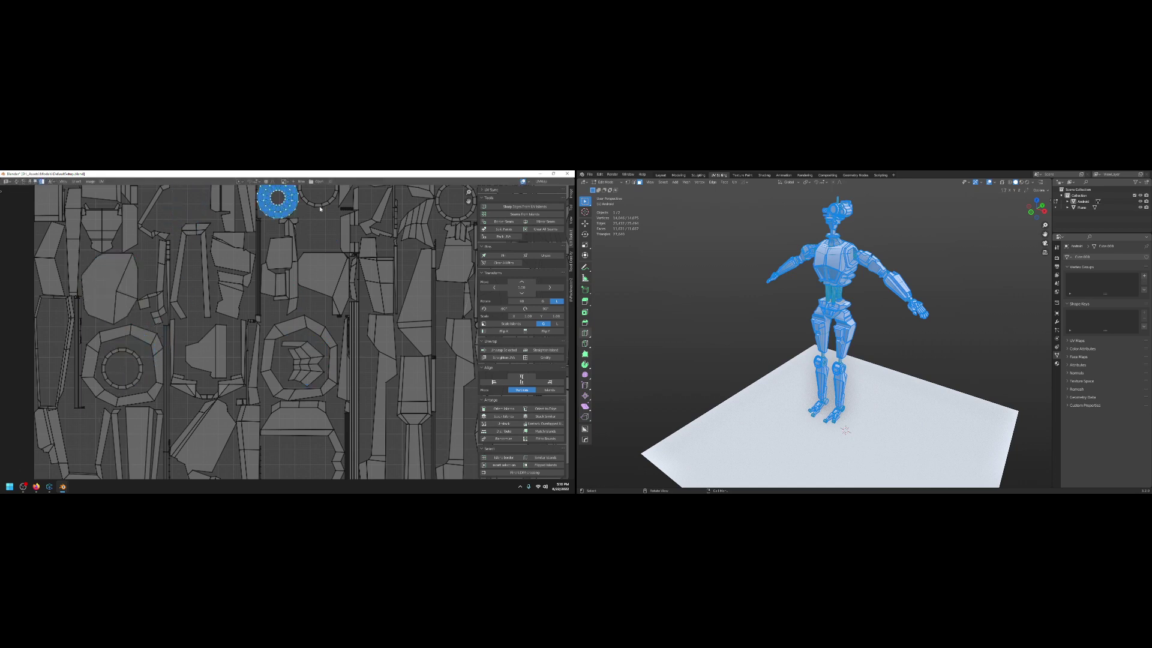
key(g)
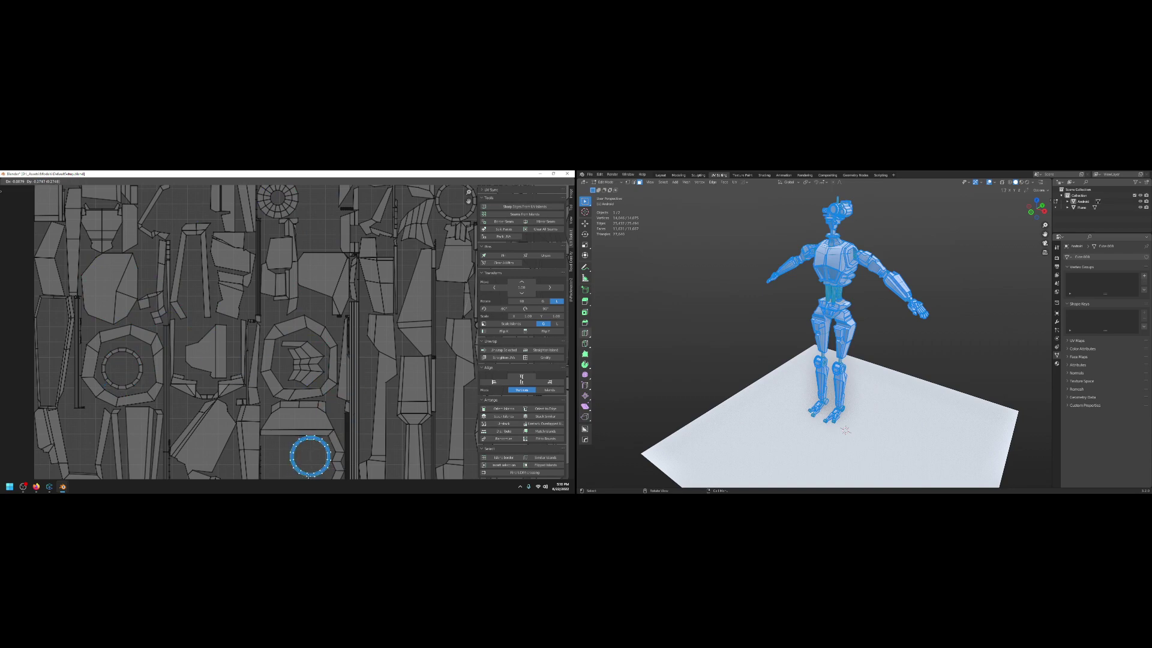
click(291, 460)
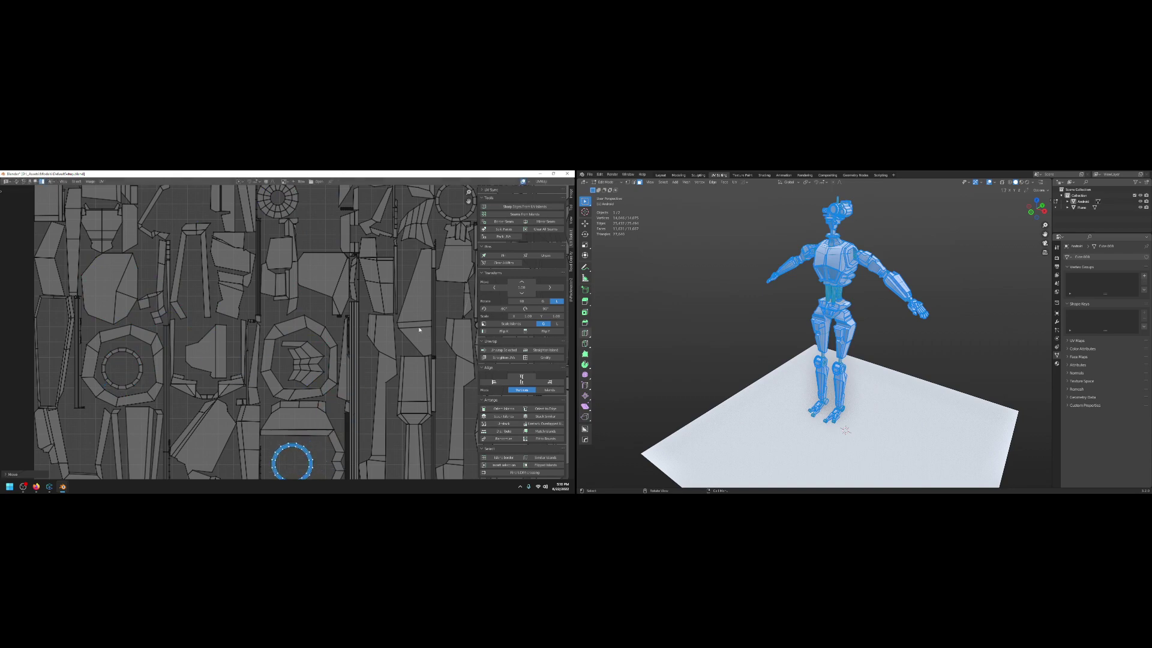
scroll(366, 301, down, 3)
middle_drag(329, 315, 274, 259)
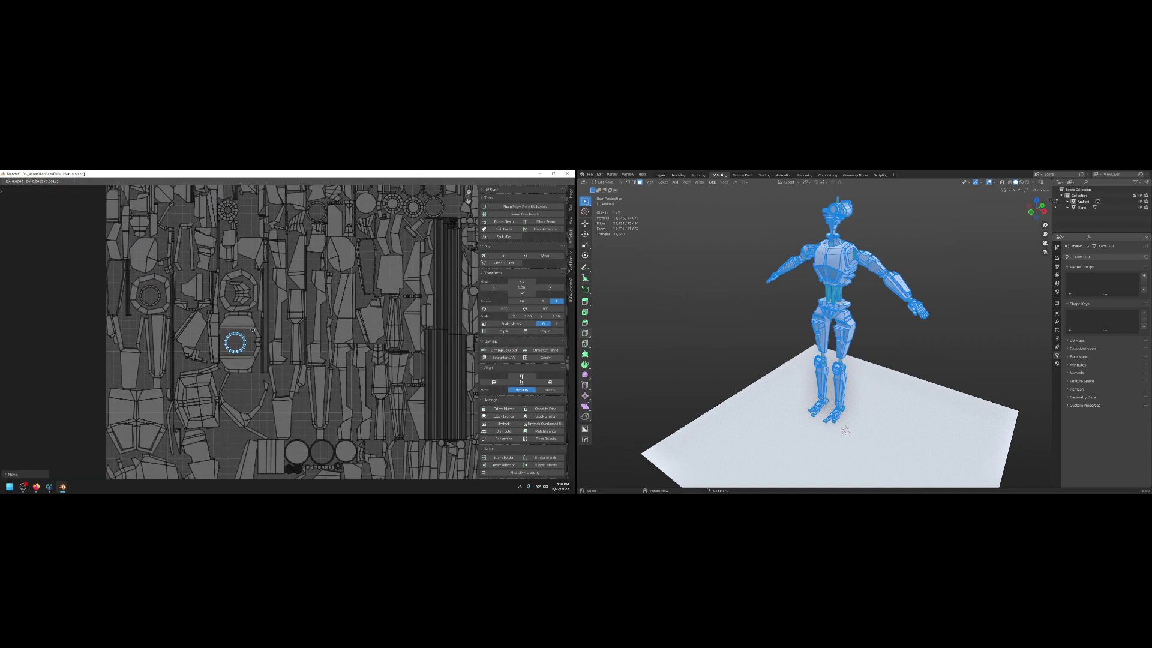
Move another island lower and rotate it twice so it fits the gap
click(254, 250)
key(g)
click(246, 393)
key(r)
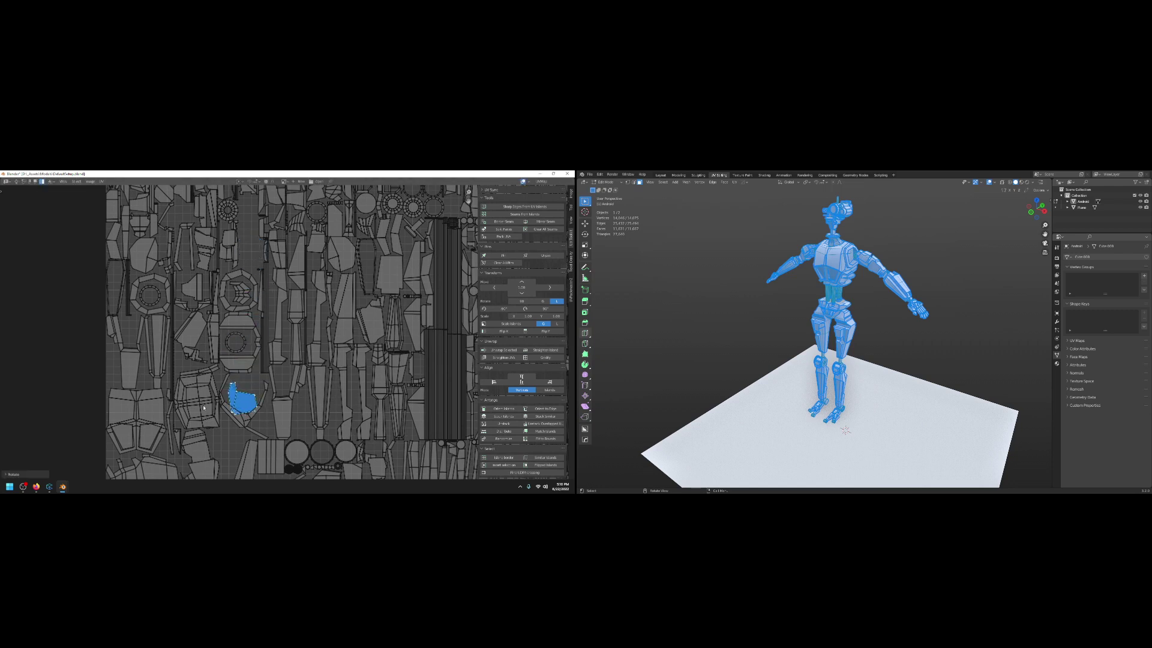
click(298, 416)
key(r)
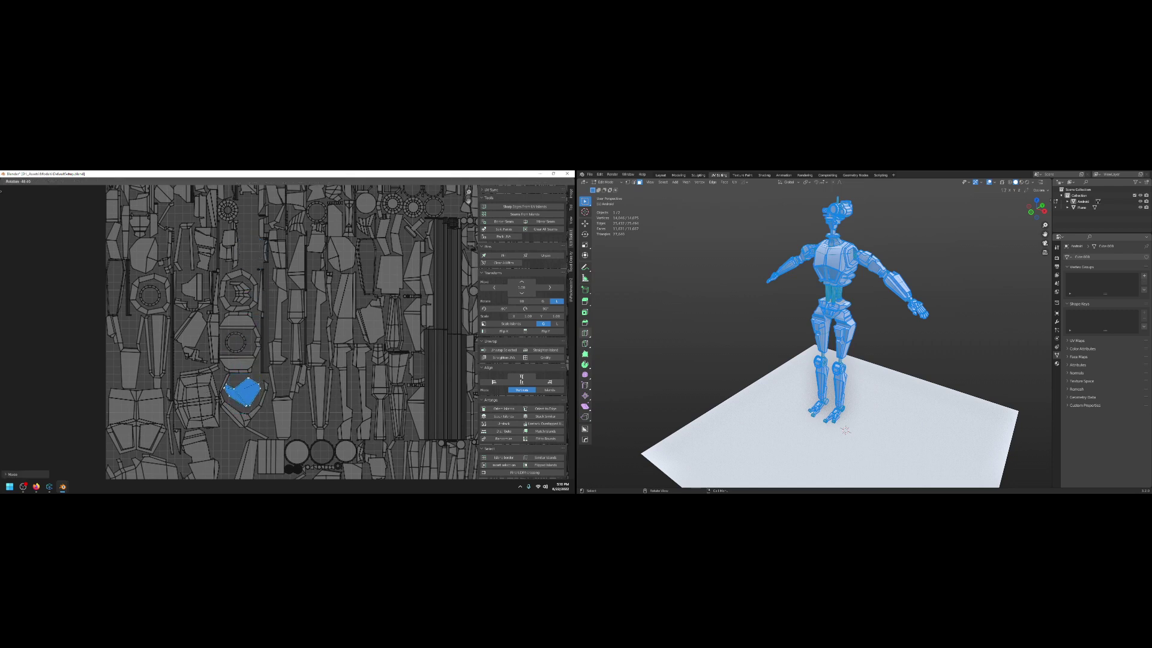
click(300, 360)
Exit and re-enter Edit Mode to show all the robot's UV islands, then pan around
key(Tab)
key(Tab)
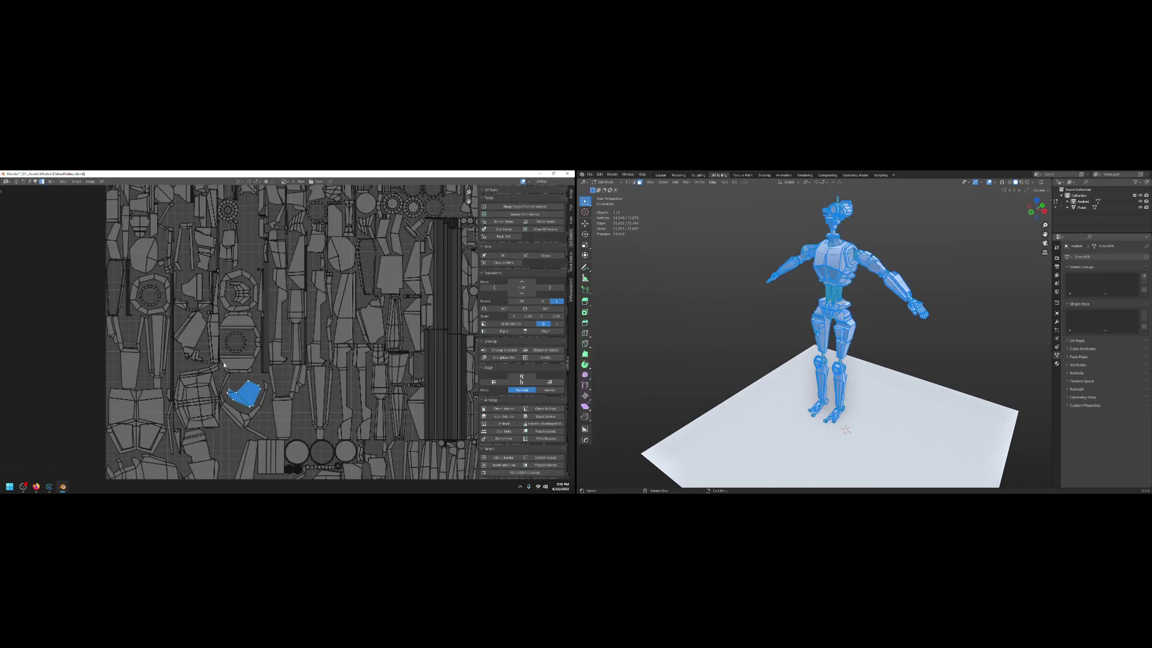
key(alt+a)
scroll(252, 336, down, 2)
scroll(248, 323, up, 4)
scroll(248, 323, down, 2)
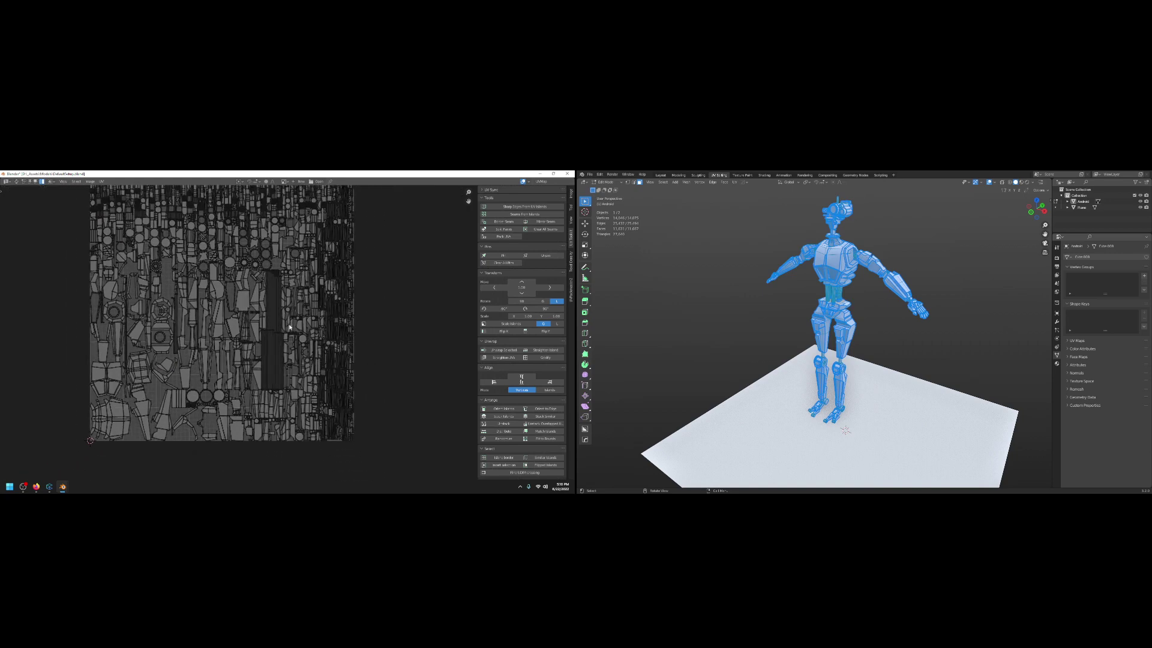
scroll(284, 408, up, 4)
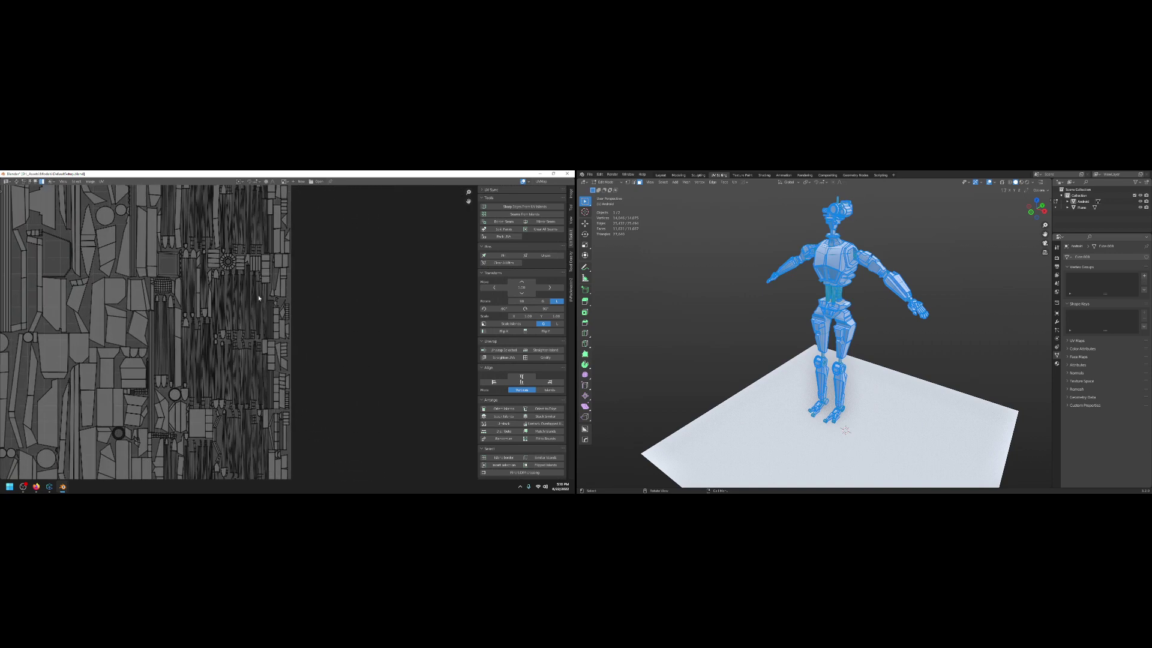
scroll(264, 433, down, 4)
scroll(284, 331, up, 5)
middle_drag(283, 331, 304, 347)
scroll(304, 346, up, 6)
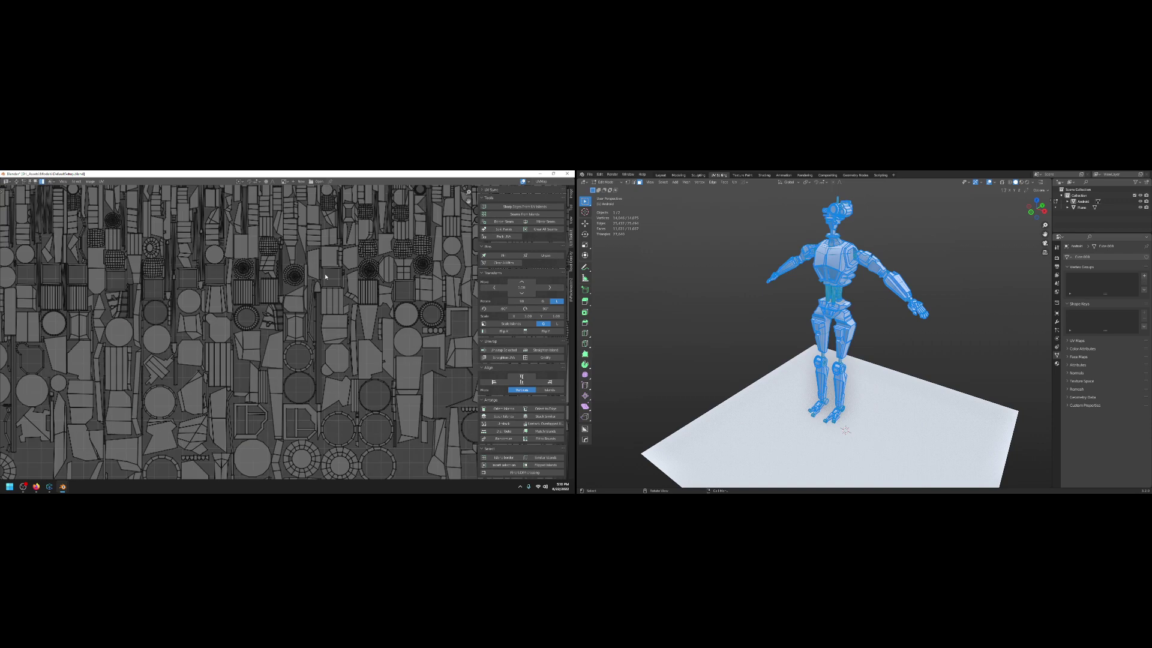
Clear the UV selection, return the robot to Object Mode and orbit to a low view
key(a)
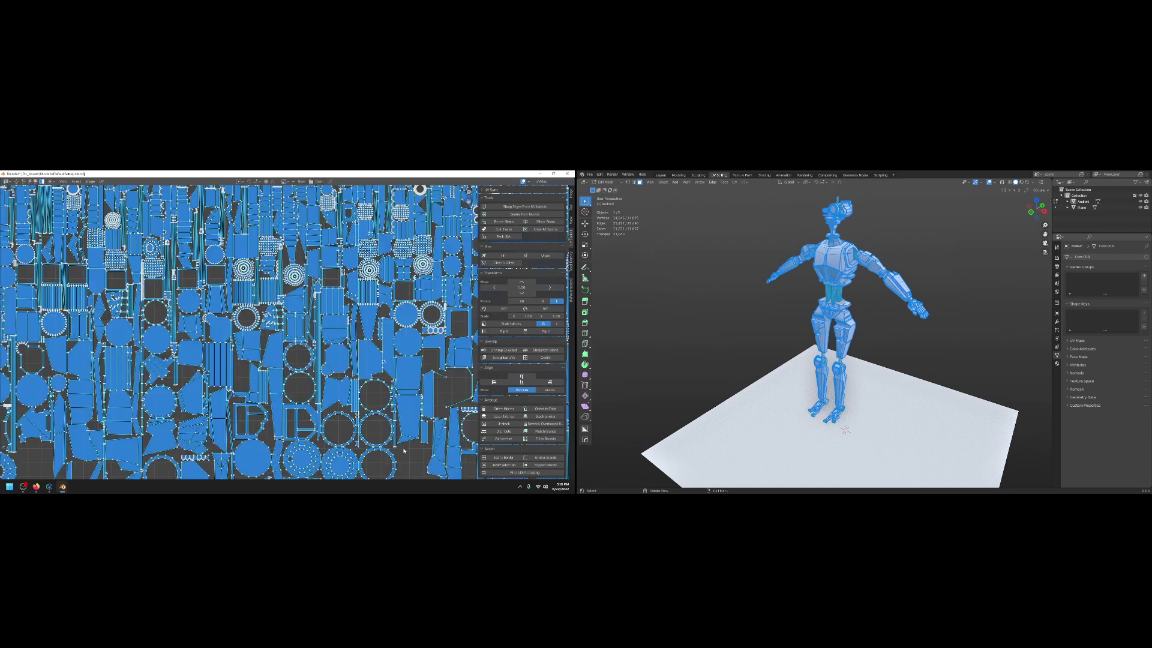
click(406, 454)
key(Tab)
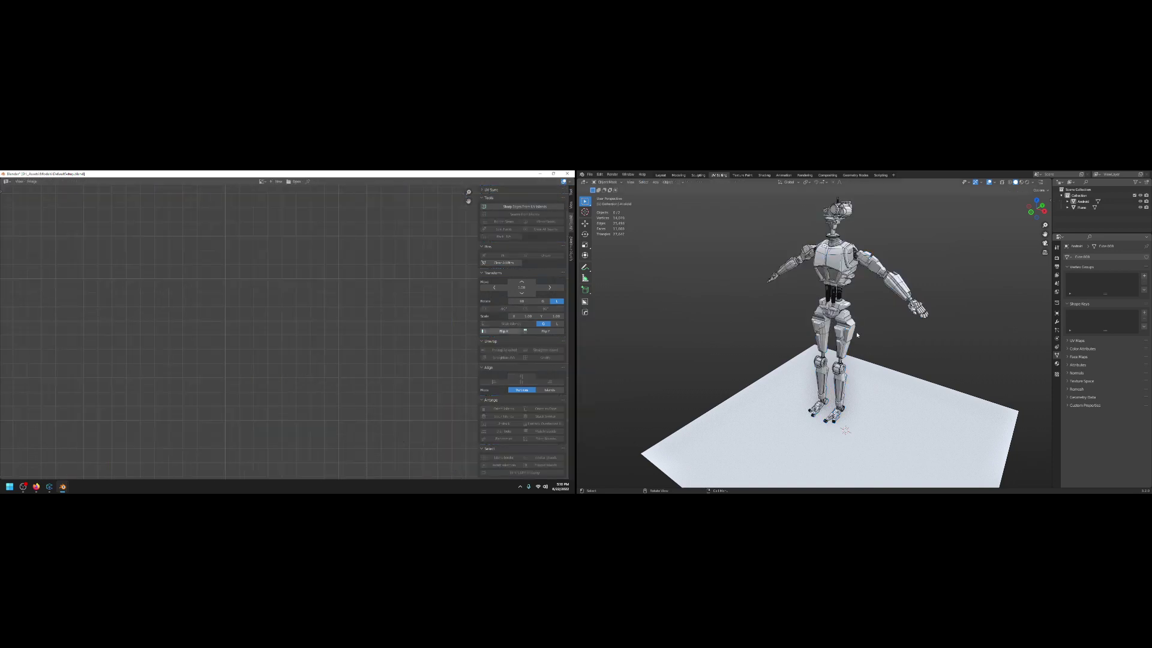
middle_drag(876, 329, 762, 343)
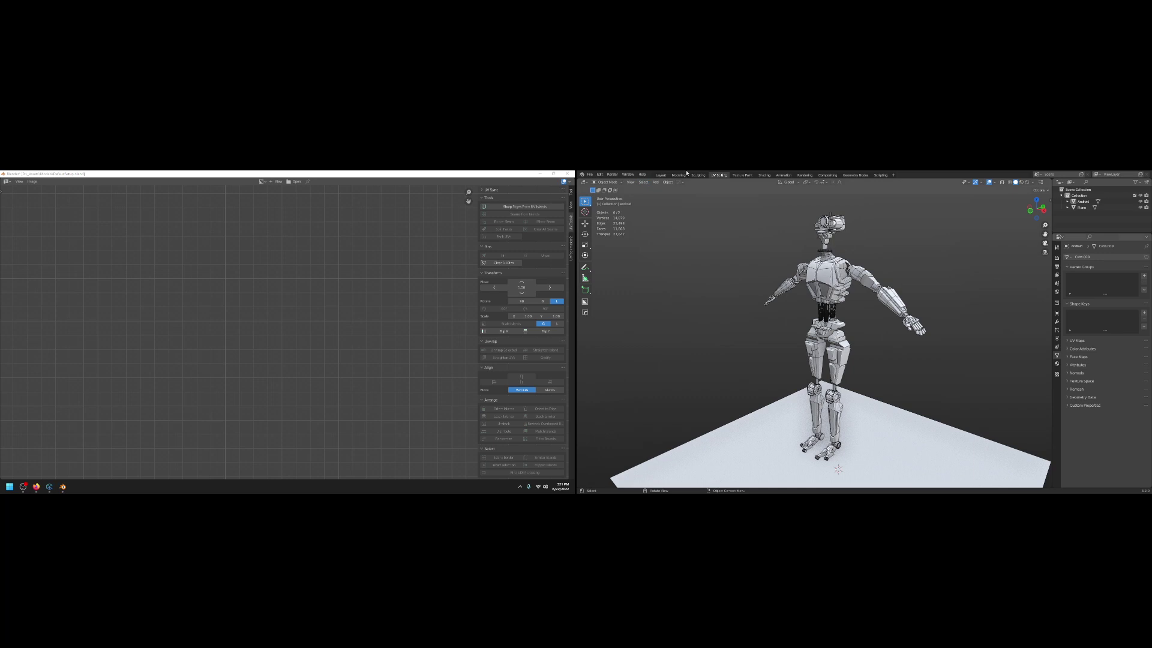
Cycle through Modeling, Sculpting, UV Editing, Texture Paint and Shading workspaces, ending on Layout
click(660, 174)
click(674, 175)
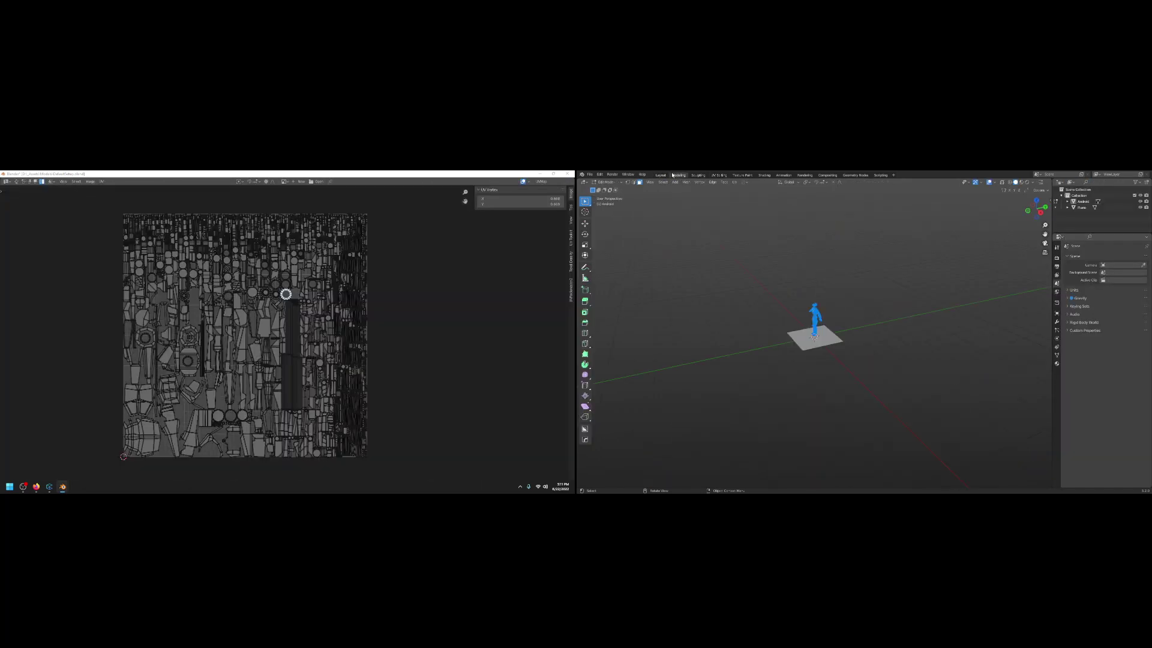
click(698, 174)
click(719, 175)
click(742, 175)
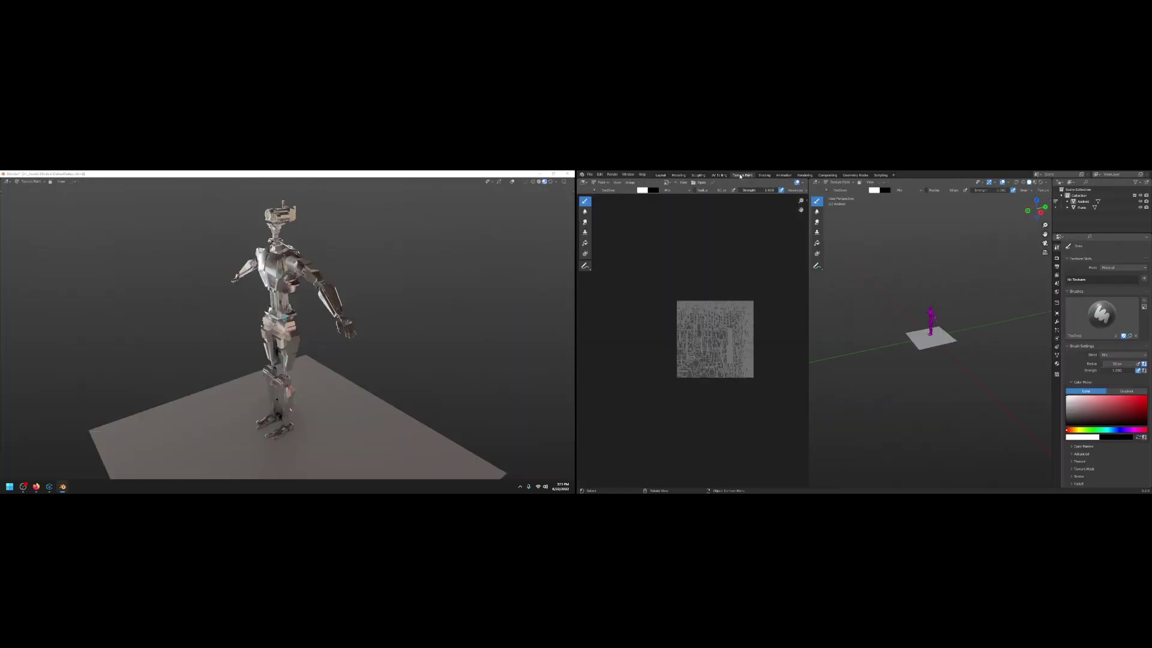
click(764, 175)
click(718, 174)
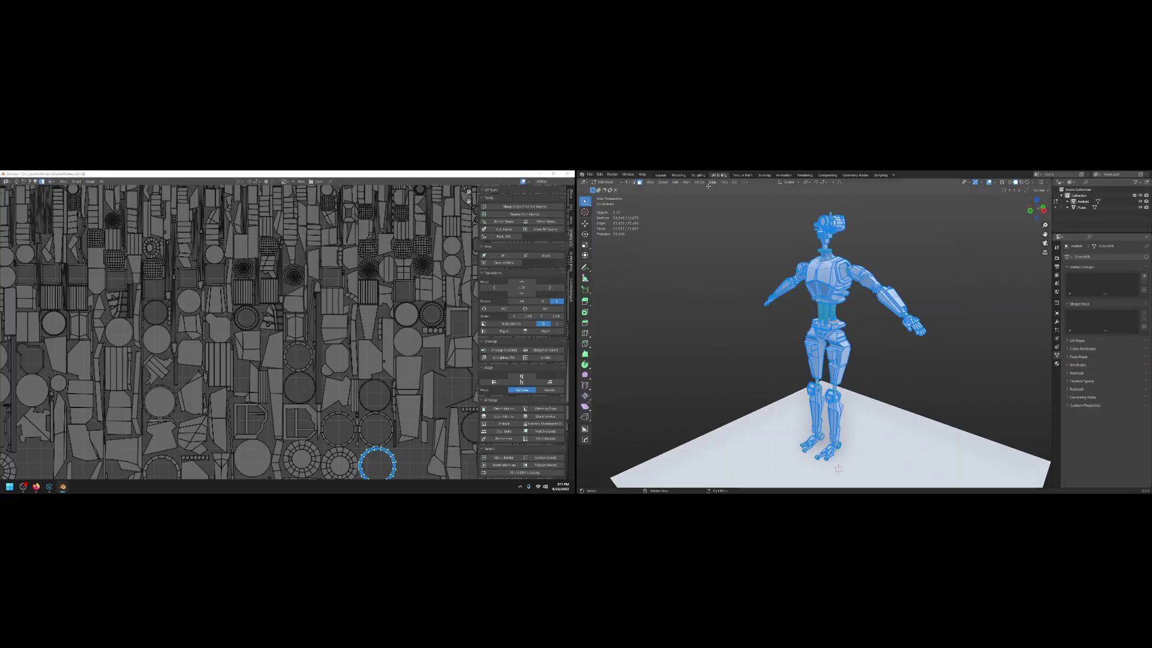
click(699, 175)
click(679, 175)
click(660, 175)
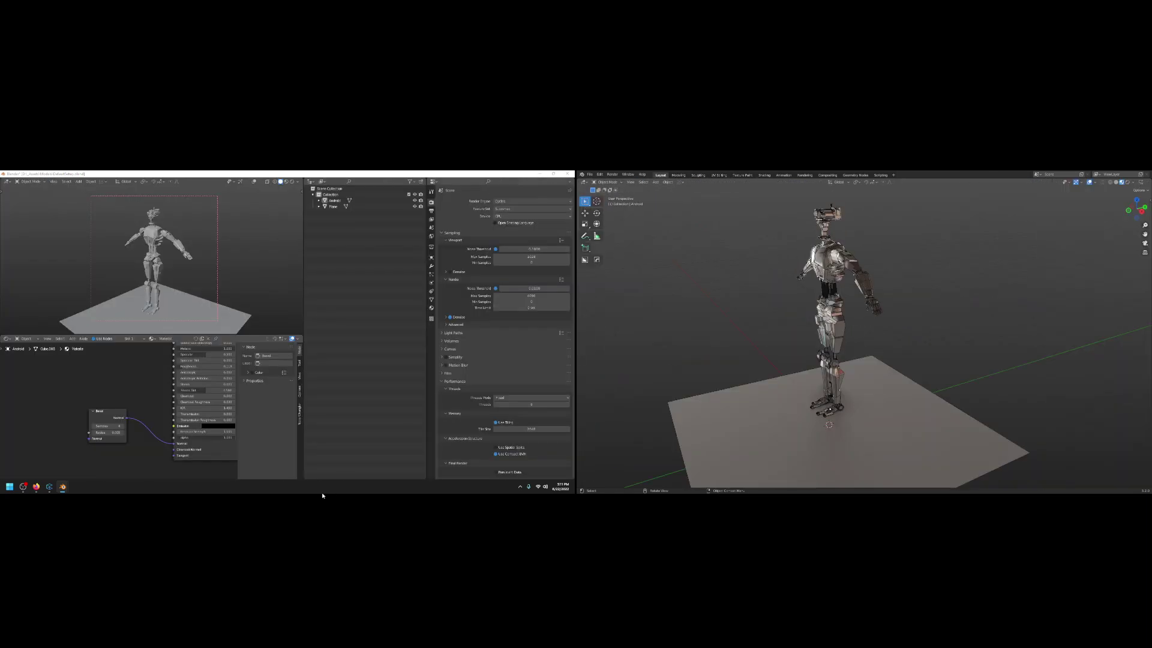